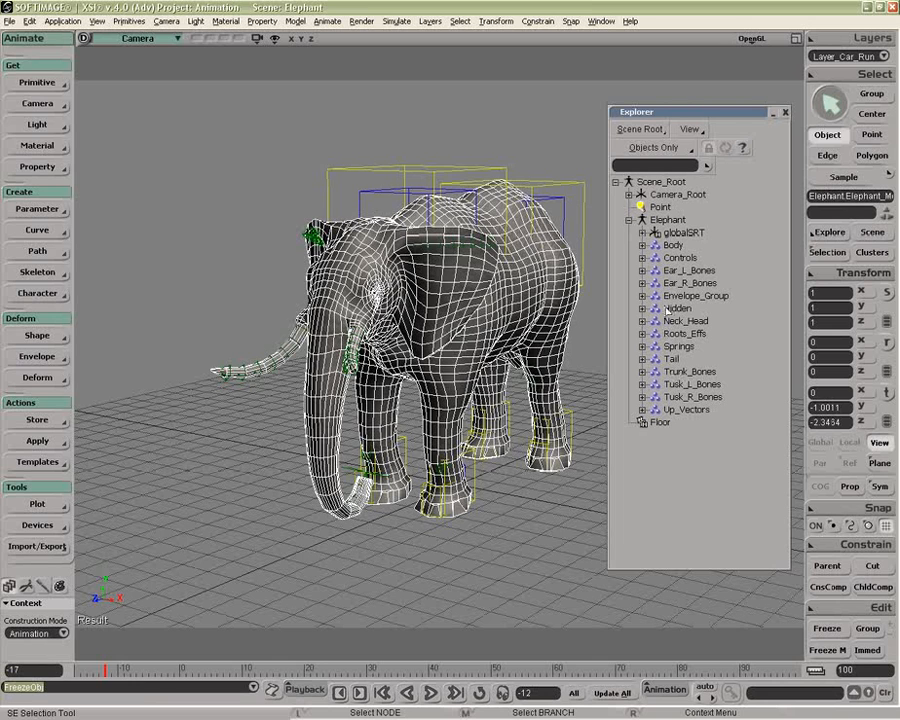
- Set the elephant mesh as an envelope driven by the Envelope_Group deformers
left_click(686, 297)
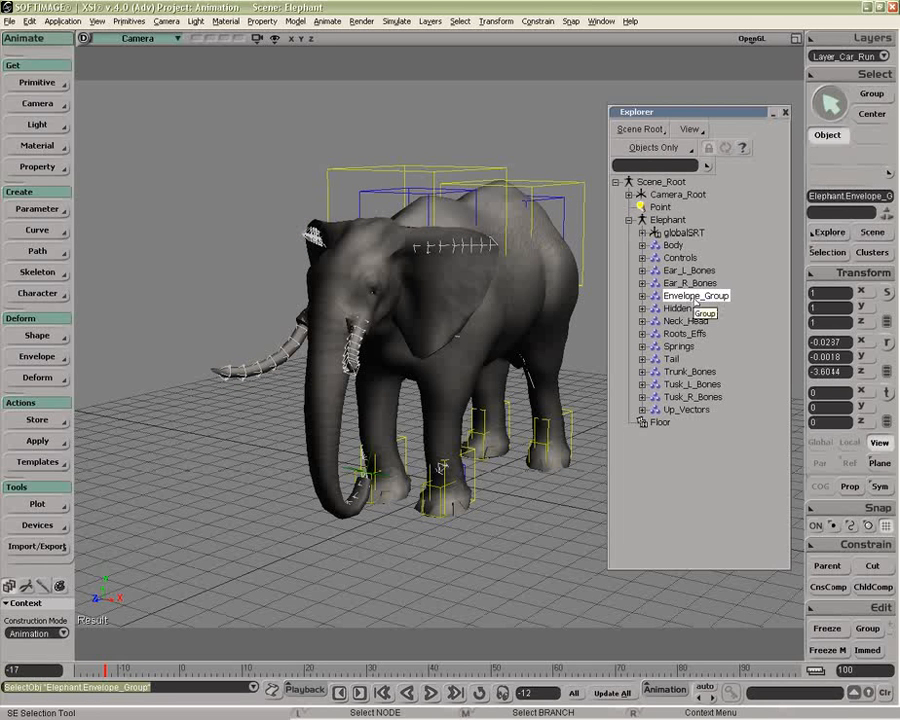
left_click(430, 330)
left_click(37, 356)
left_click(145, 362)
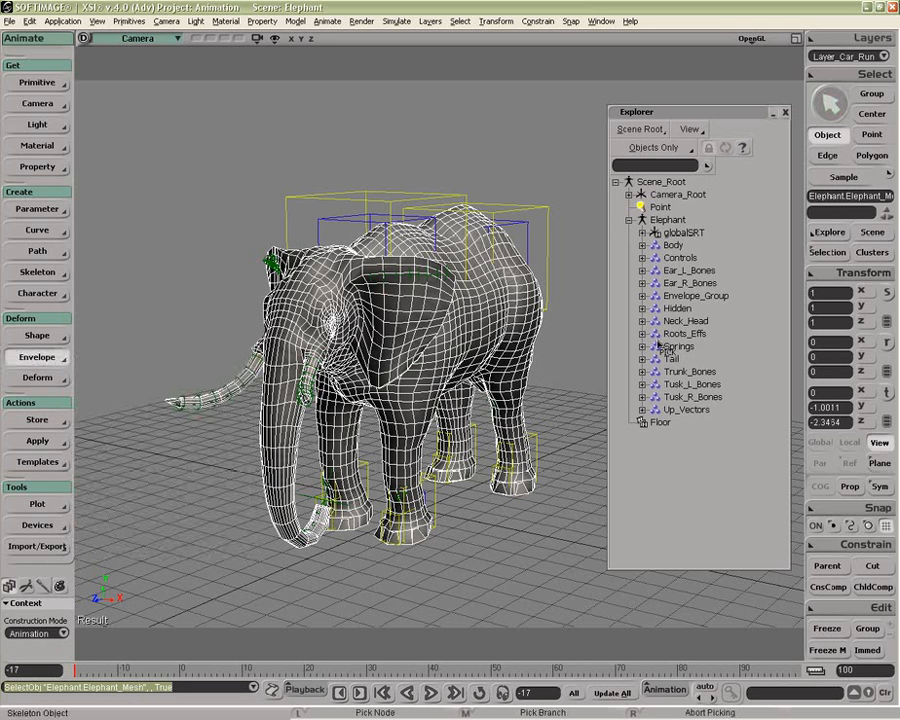
left_click(686, 298)
right_click(686, 298)
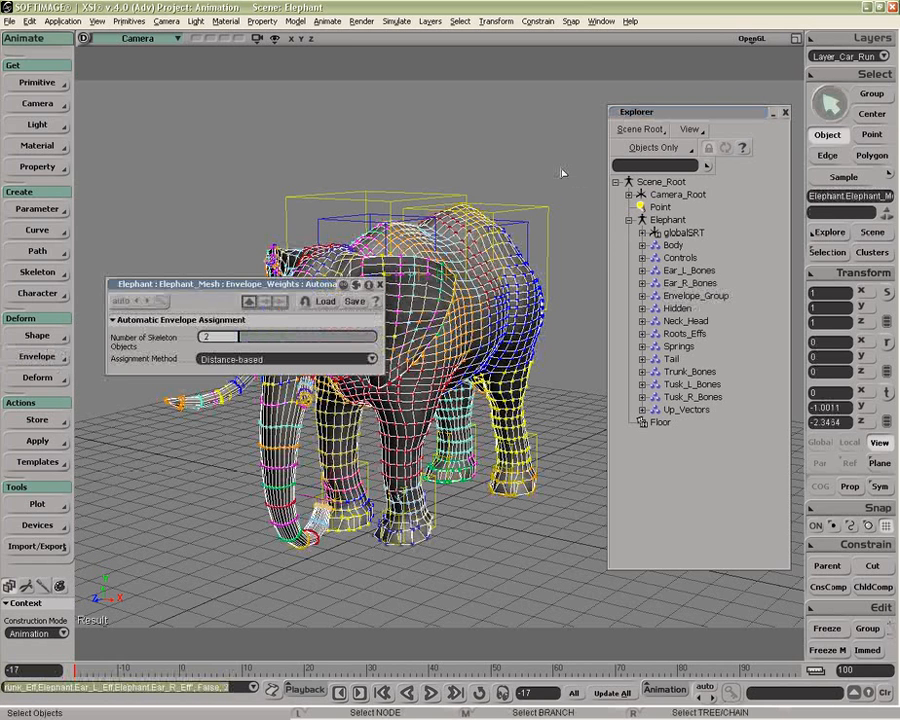
- Clear the windows off the model, keep the envelope assignment settings open and lower the Back control to test the deformation
left_click_drag(321, 285, 299, 89)
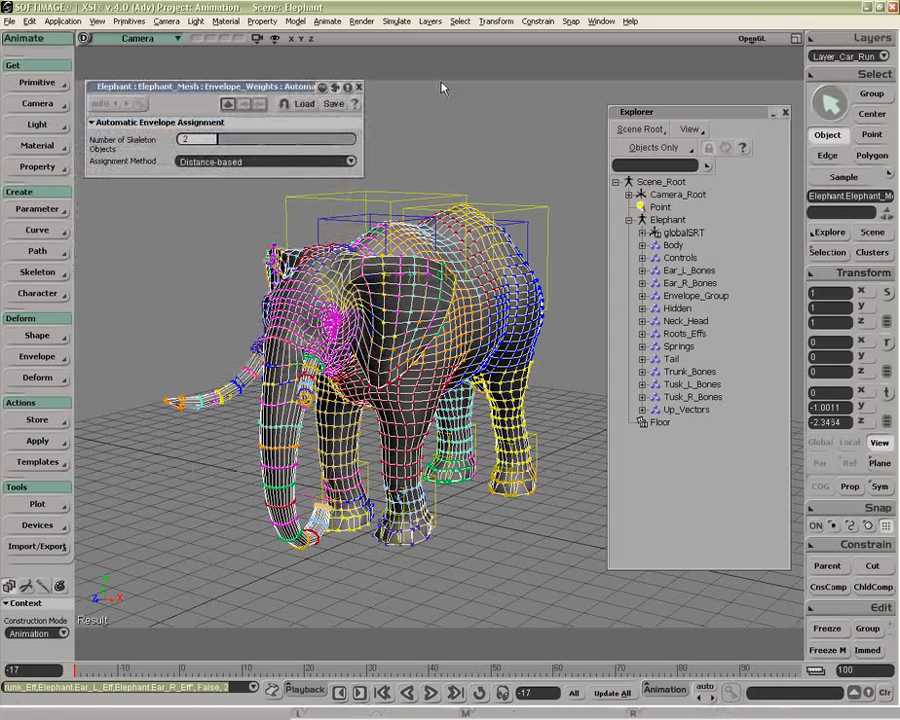
left_click(785, 112)
key("o")
left_click_drag(577, 358, 558, 402)
key("z")
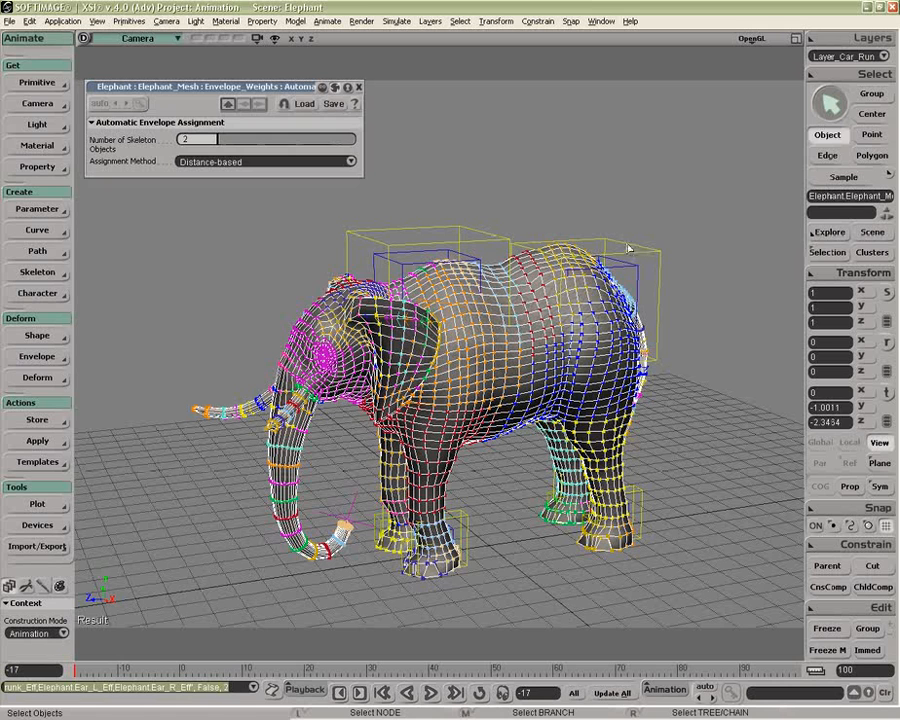
middle_click(629, 248)
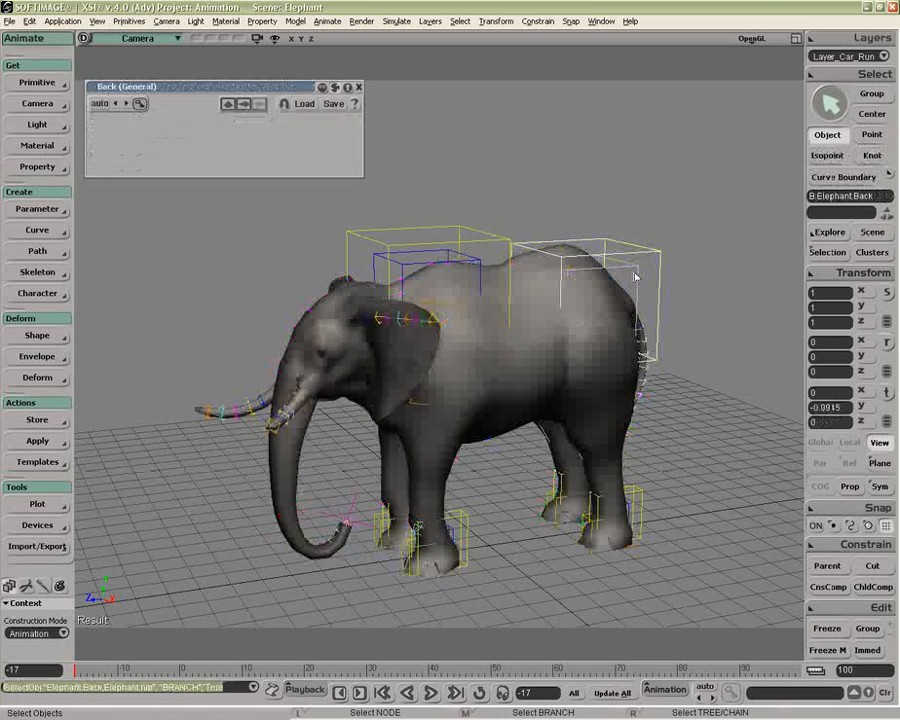
left_click(243, 105)
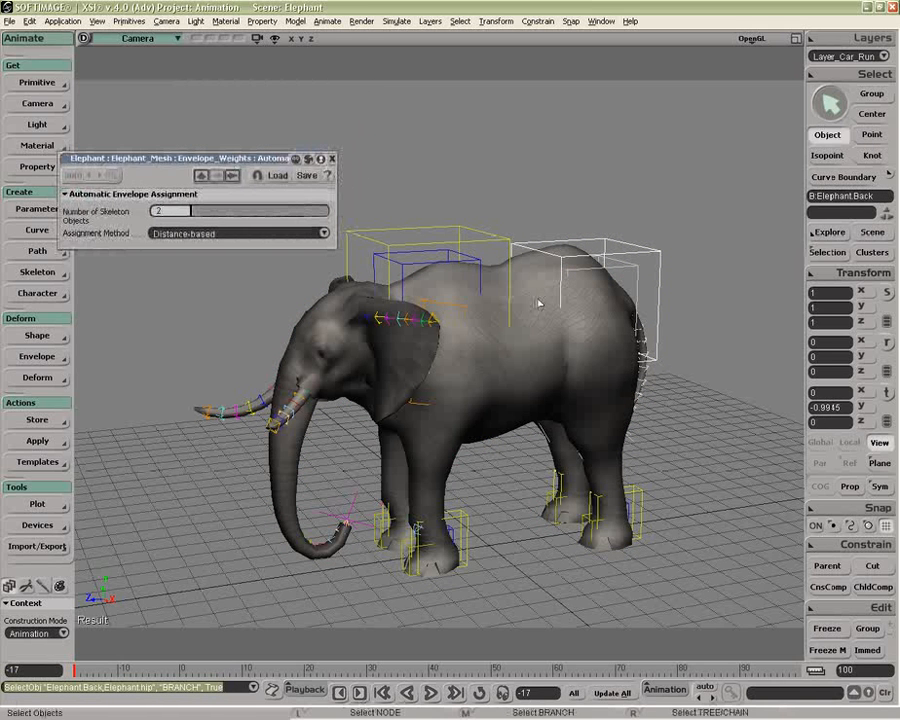
key("v")
left_click_drag(575, 298, 590, 355)
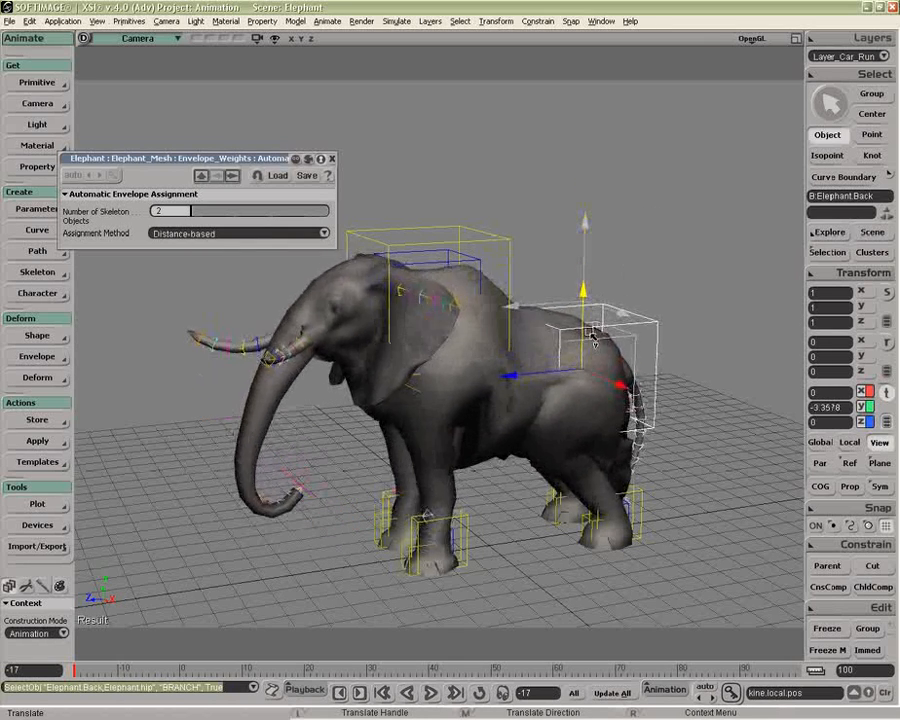
- Set the Number of Skeleton Objects to 7 and check the deformed hindquarters from several angles
mouse_move(197, 216)
left_mouse_down()
mouse_move(275, 224)
mouse_move(160, 225)
mouse_move(203, 222)
left_mouse_up()
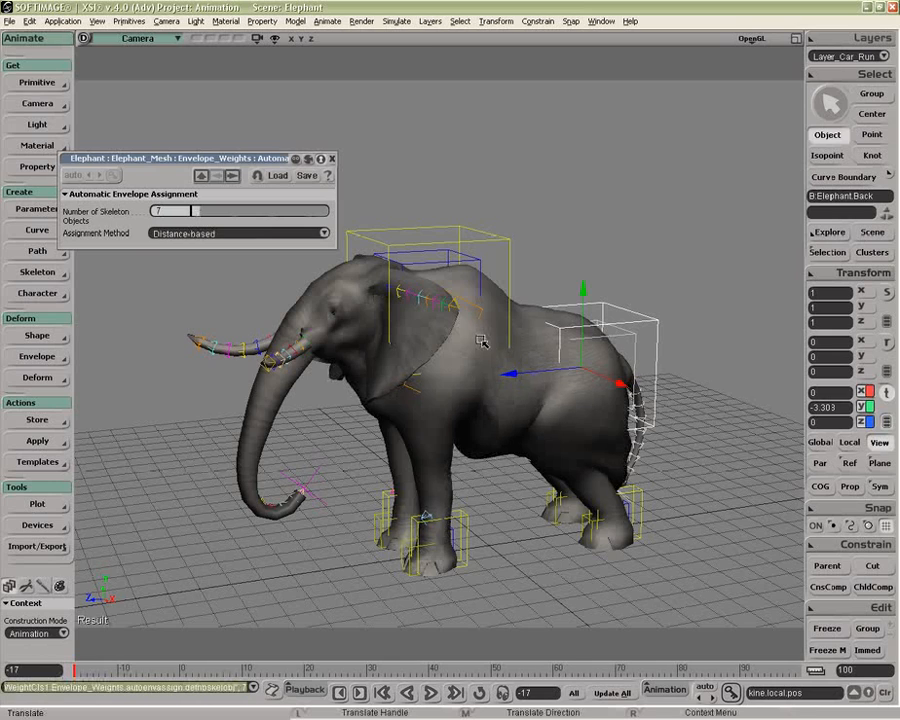
key("o")
left_click_drag(482, 342, 472, 315)
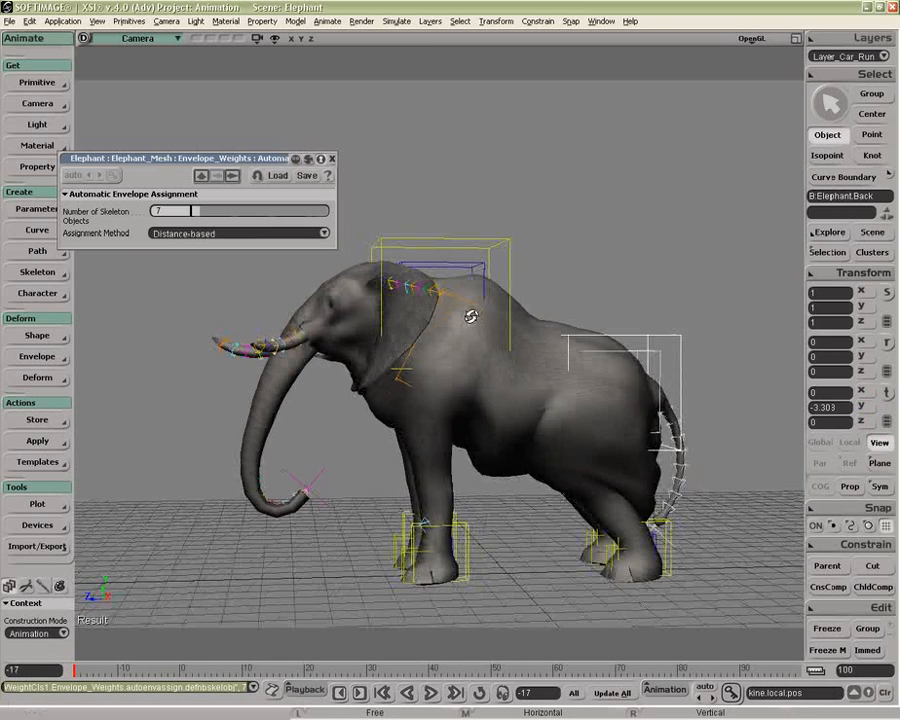
key("o")
left_click_drag(498, 394, 525, 424)
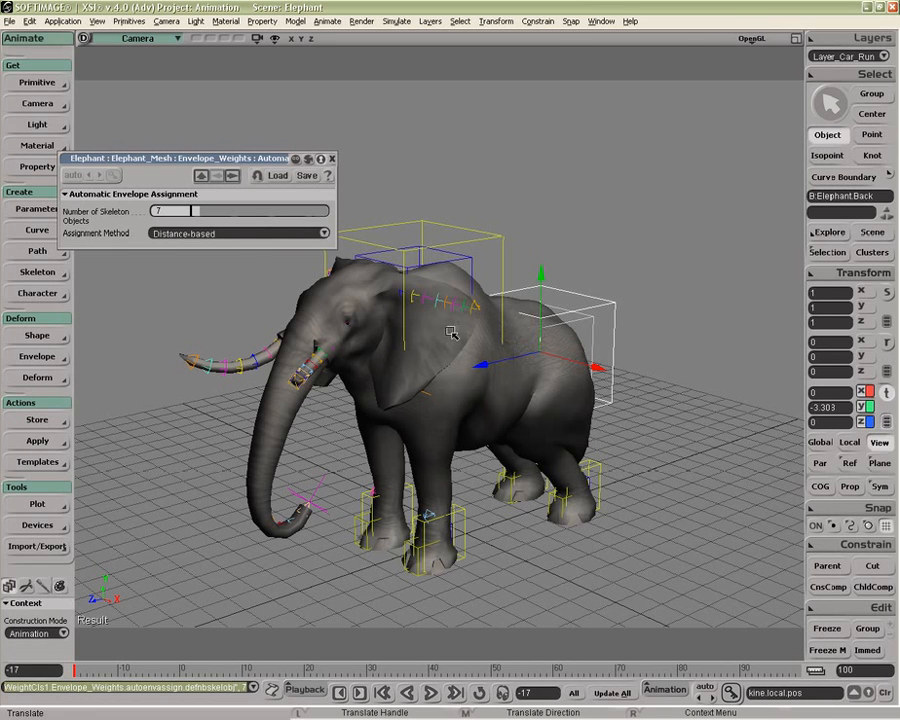
- Set the Number of Skeleton Objects to 12 and check the deformation from the side
left_click_drag(203, 216, 207, 212)
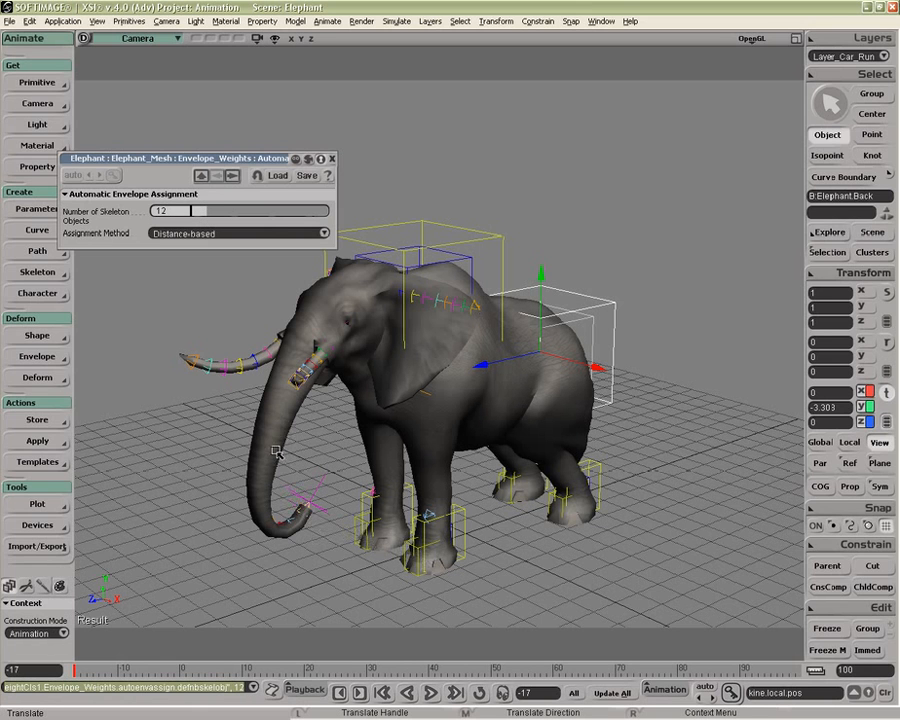
key("o")
mouse_move(446, 450)
left_mouse_down()
mouse_move(430, 452)
mouse_move(442, 434)
left_mouse_up()
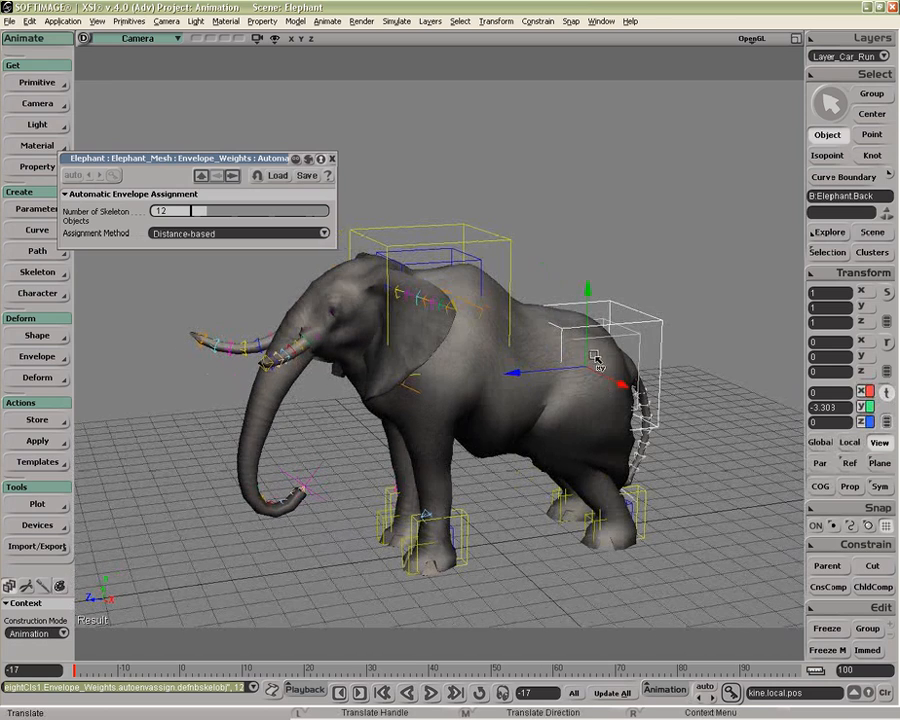
- Return the rig to its stored pose at frame -17 and close the envelope assignment settings
left_click_drag(92, 668, 76, 668)
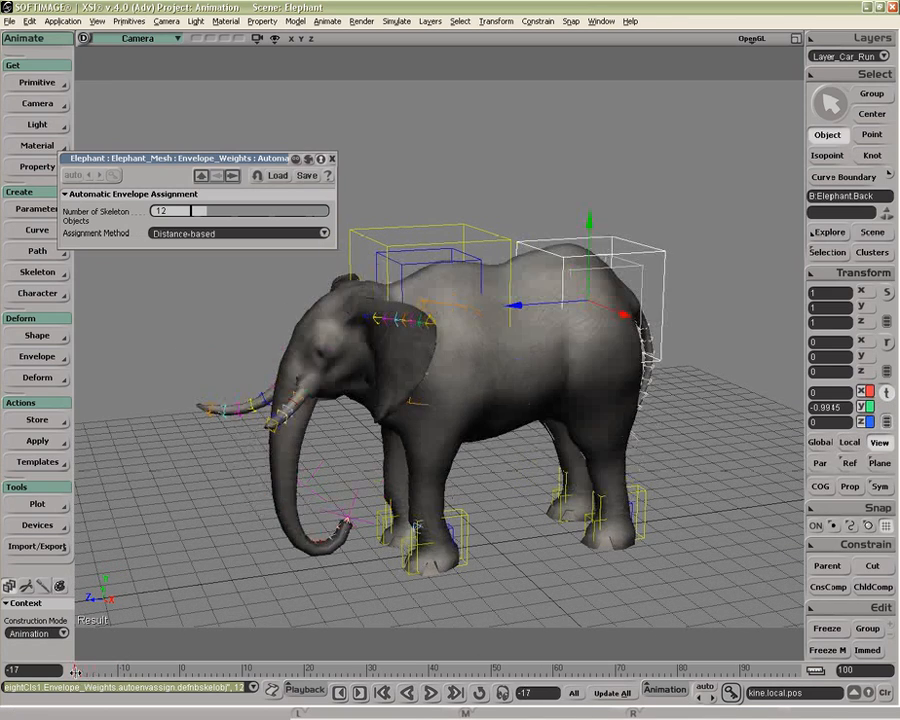
key("o")
mouse_move(308, 500)
left_mouse_down()
mouse_move(352, 480)
mouse_move(311, 488)
left_mouse_up()
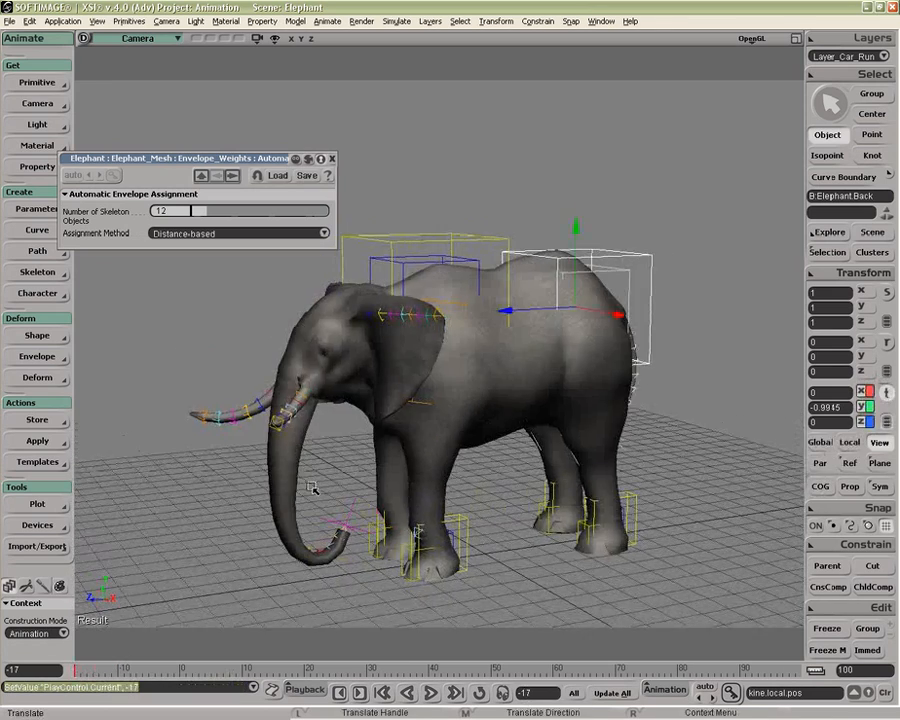
left_click(334, 160)
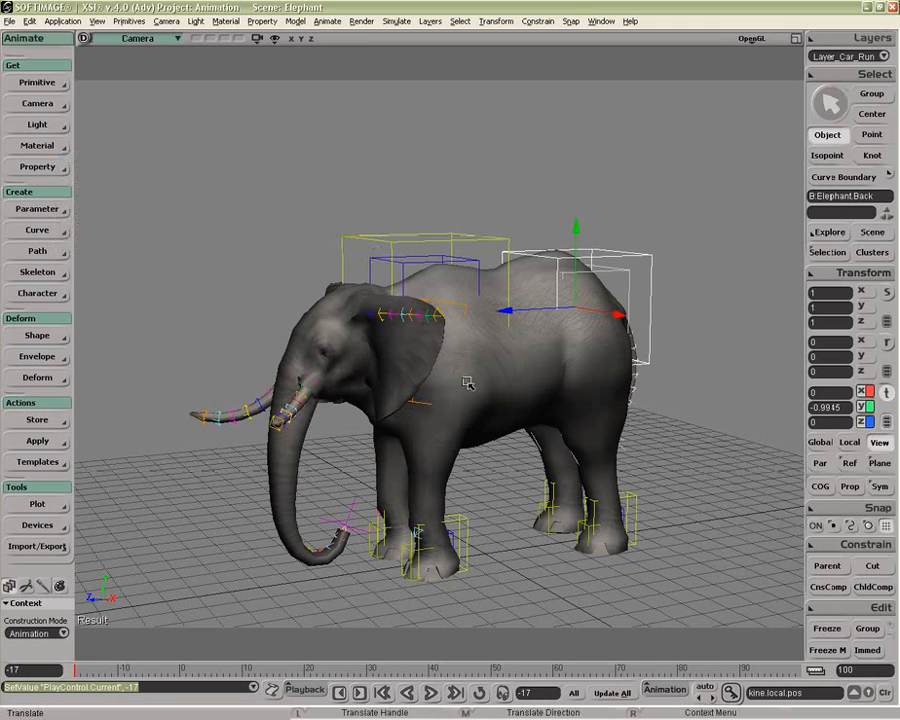
- Apply Smooth Envelope Weights to the whole elephant mesh
key("space")
left_click(481, 379)
key("z")
left_click_drag(481, 411, 451, 447)
key("o")
key("p")
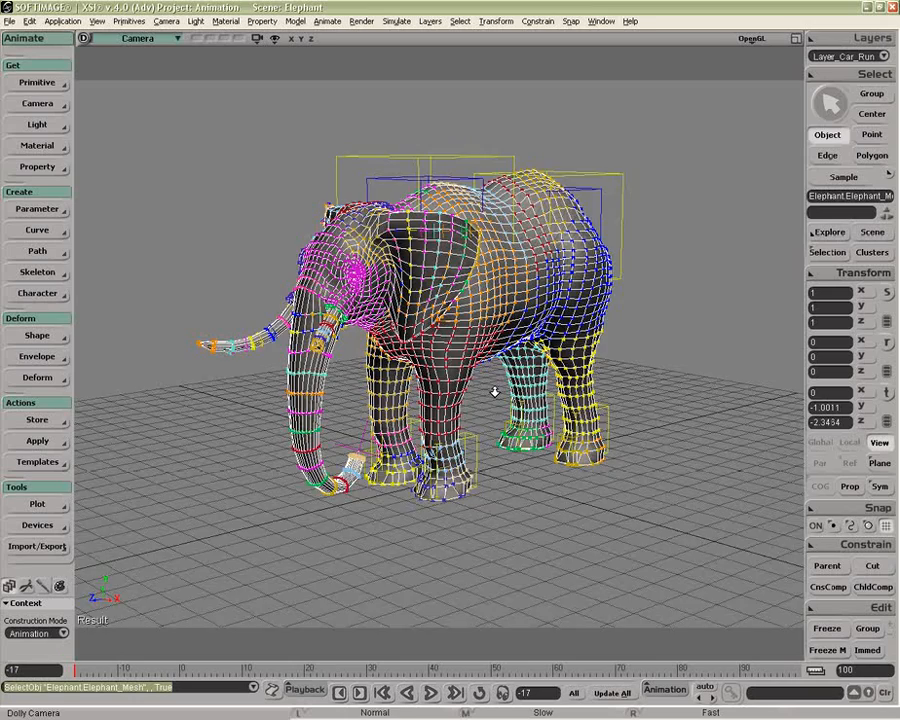
key("space")
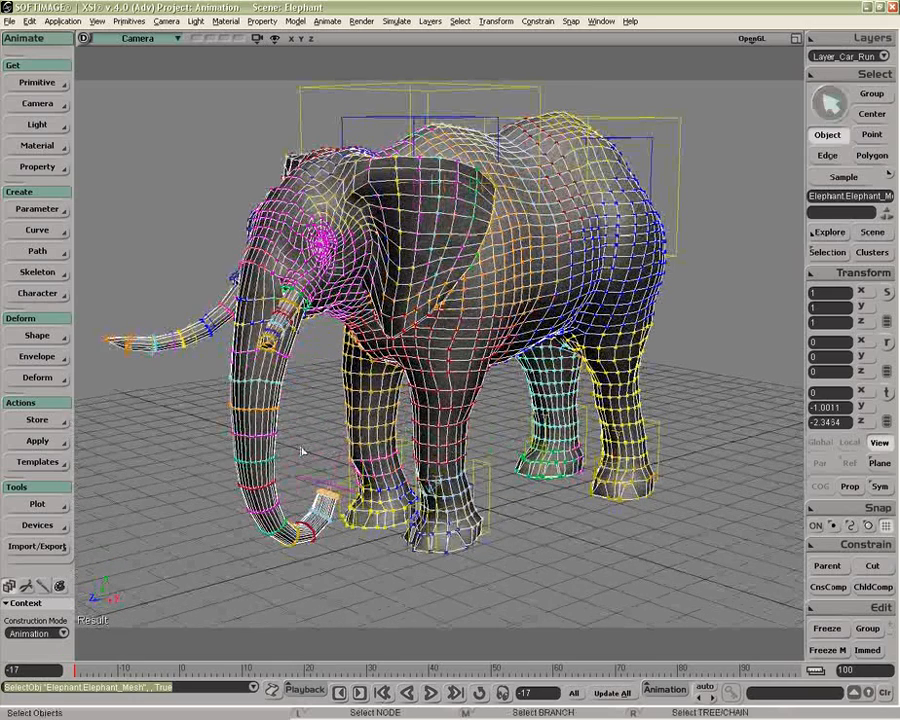
left_click(36, 358)
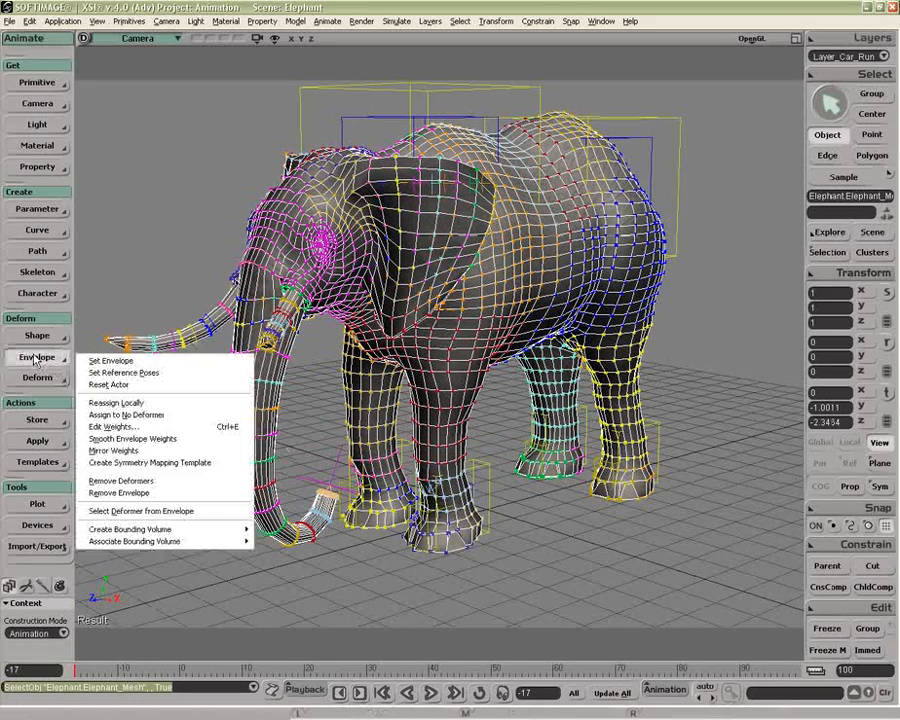
left_click(137, 439)
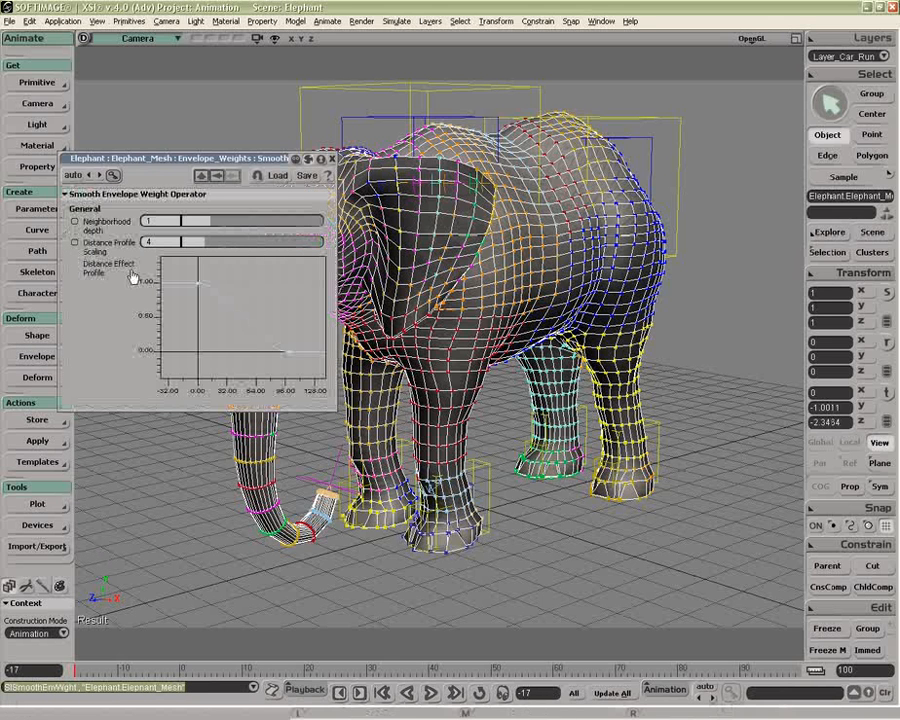
- Lower the Back control to a Y position of about -2.06 to test the smoothed weights
middle_click(648, 140)
key("v")
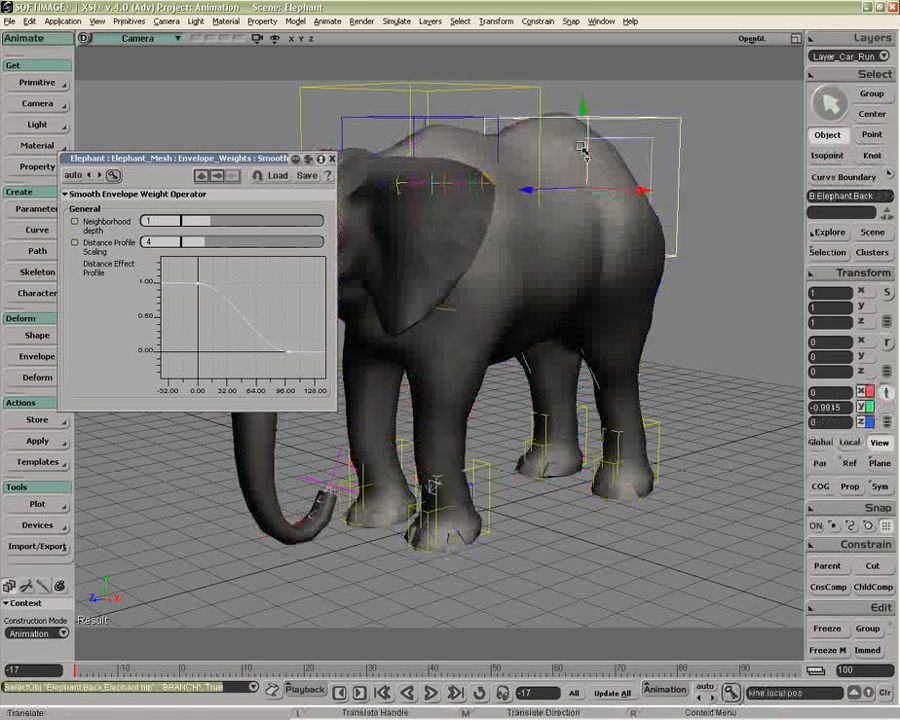
left_click_drag(582, 122, 584, 176)
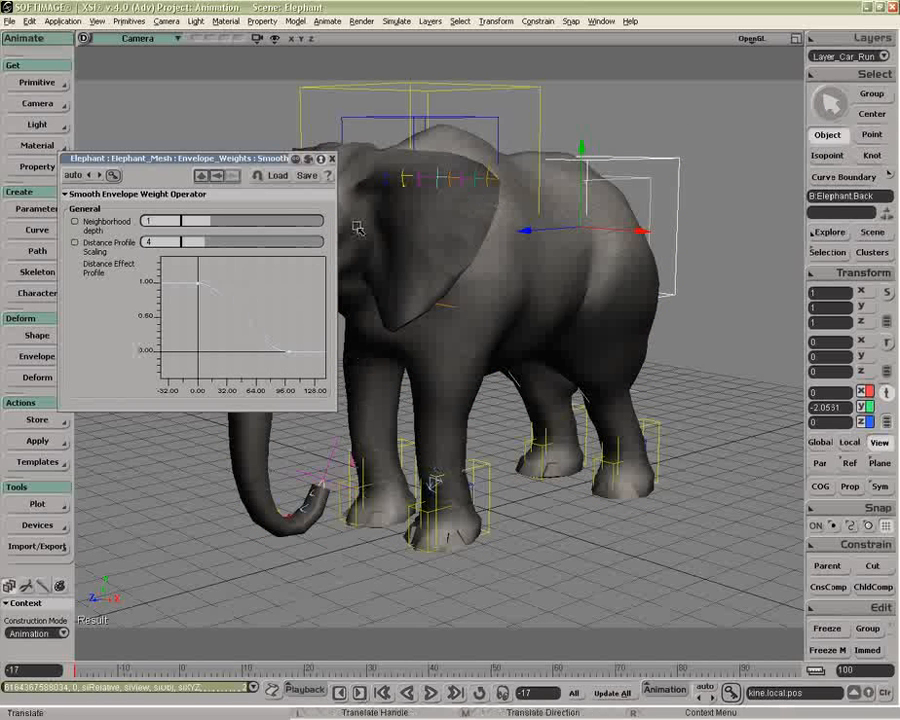
- Try different Neighborhood depth and Distance Profile Scaling values on the smoothing operator, and undo those changes
mouse_move(197, 227)
left_mouse_down()
mouse_move(237, 228)
mouse_move(193, 233)
mouse_move(248, 250)
mouse_move(212, 248)
mouse_move(240, 230)
mouse_move(188, 247)
mouse_move(213, 230)
left_mouse_up()
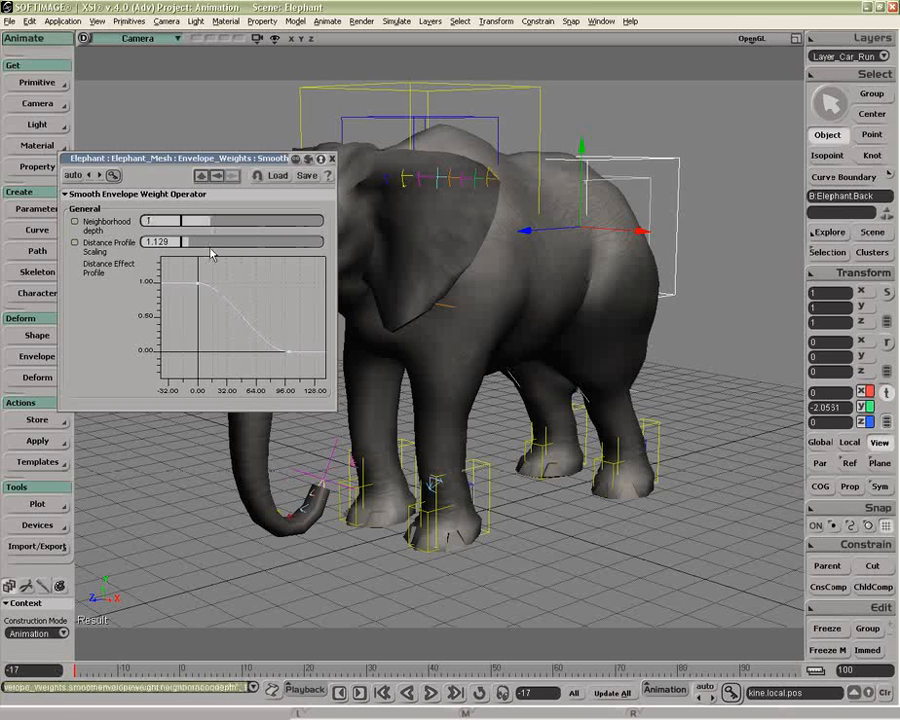
key("ctrl+z")
key("ctrl+z")
key("ctrl+z")
key("ctrl+z")
- Close the smoothing settings, reselect the elephant mesh and reset the rig's pose at frame -16
left_click_drag(271, 161, 277, 260)
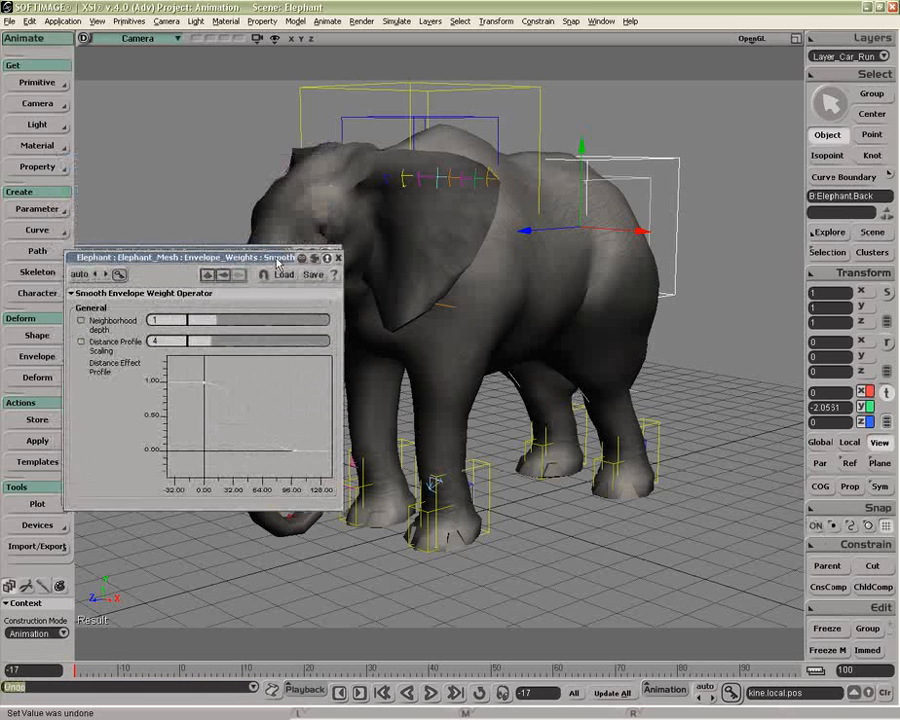
left_click(339, 258)
key("space")
left_click(470, 299)
key("o")
left_click_drag(508, 300, 489, 317)
key("z")
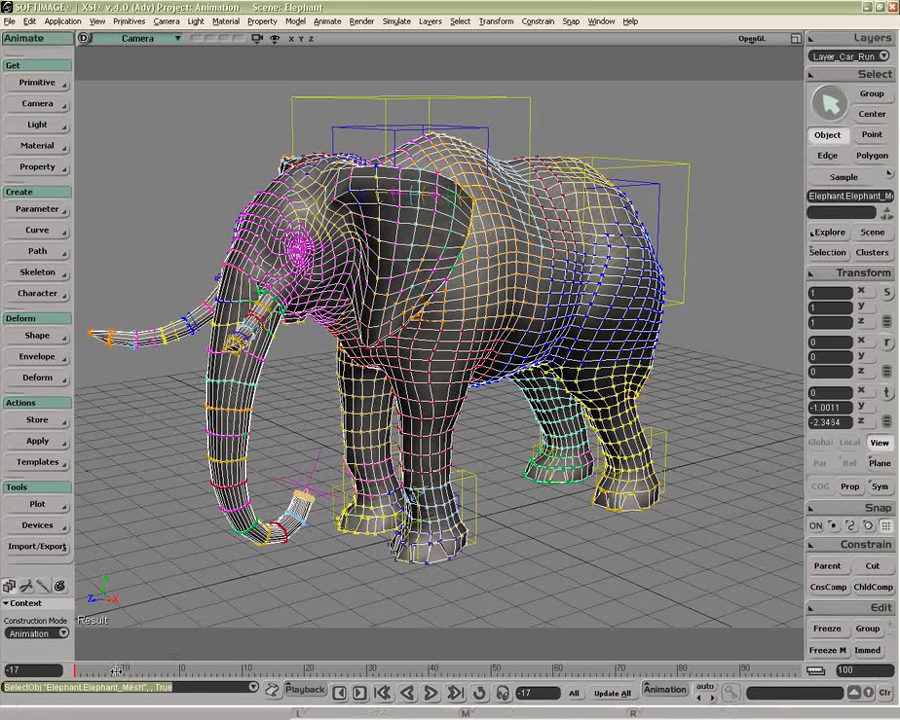
left_click_drag(92, 672, 79, 672)
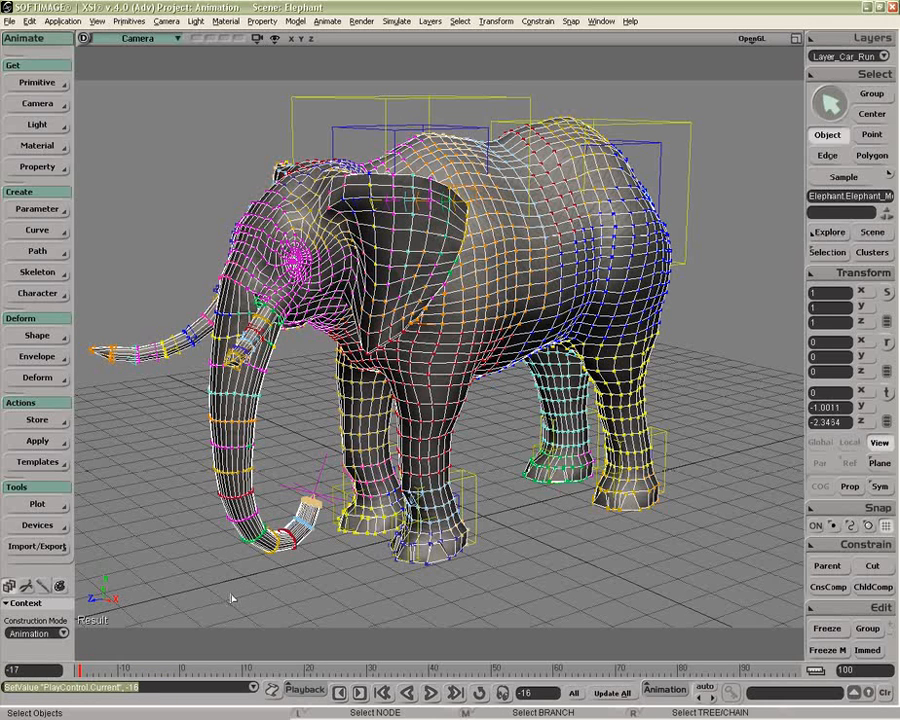
- Open the scene explorer, expand the Elephant model and select its Trunk_Bones group
key("8")
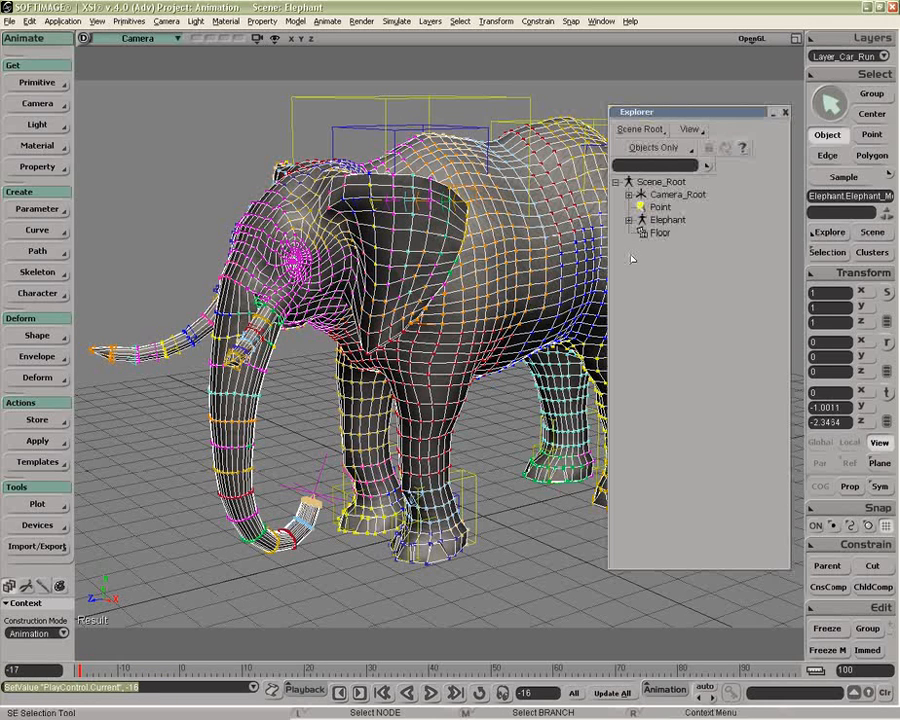
left_click(629, 220)
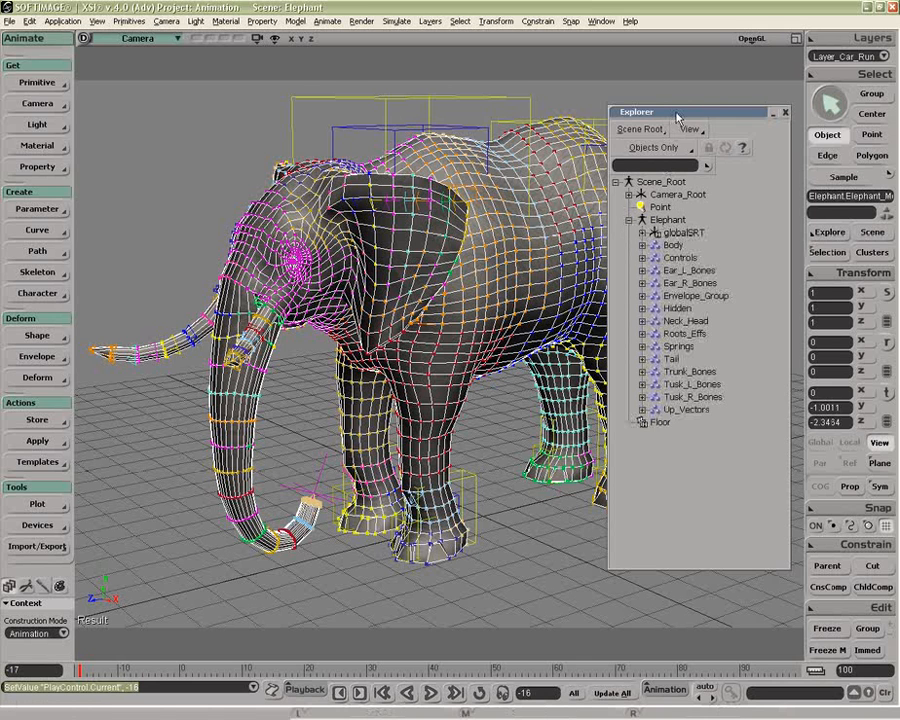
left_click_drag(672, 112, 696, 147)
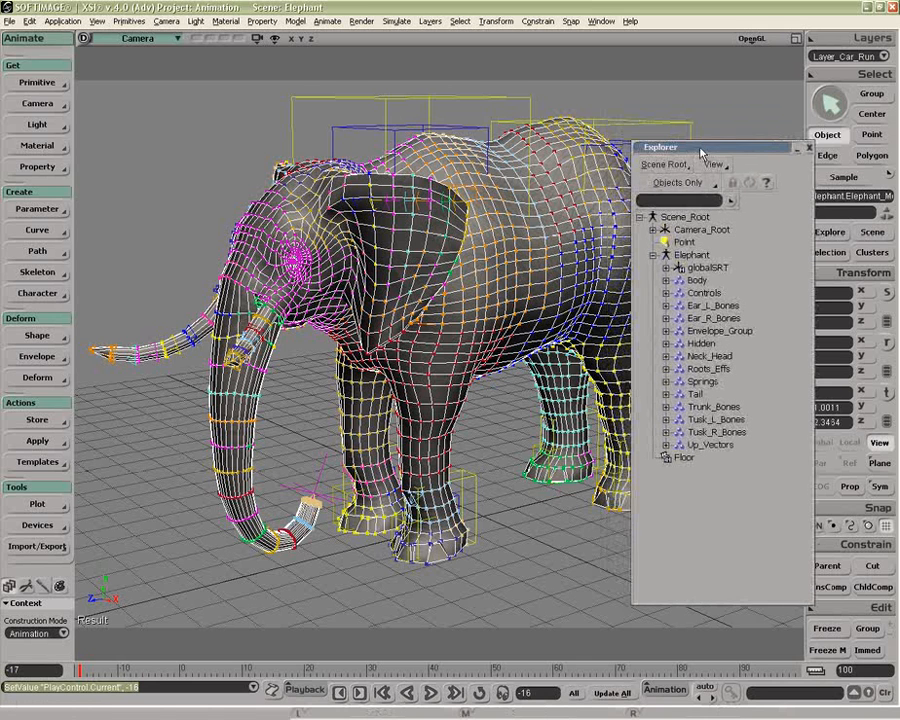
left_click(708, 408)
left_click(695, 394)
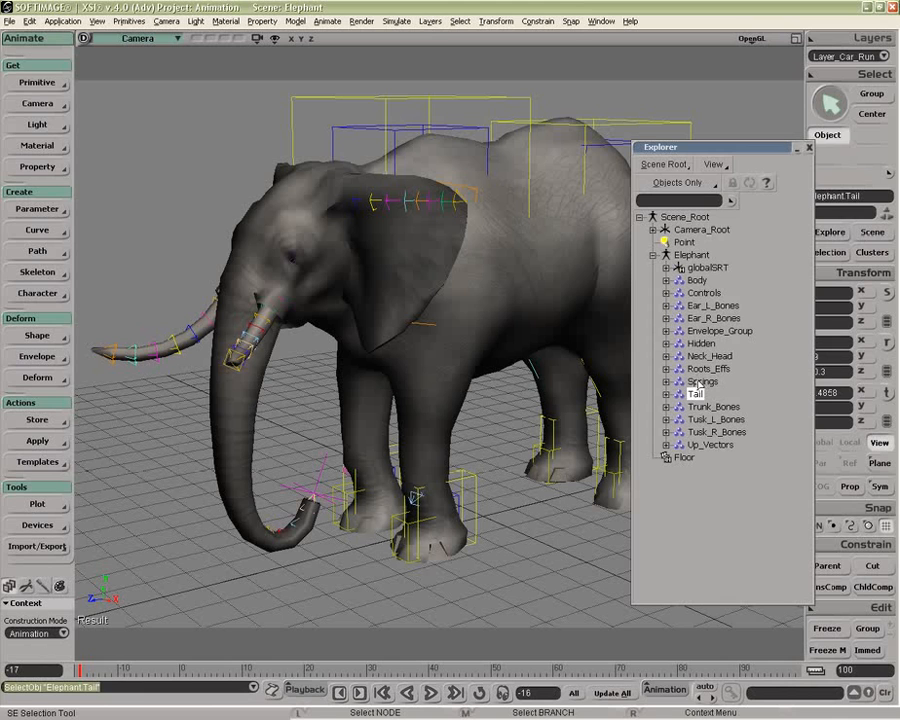
left_click(707, 408)
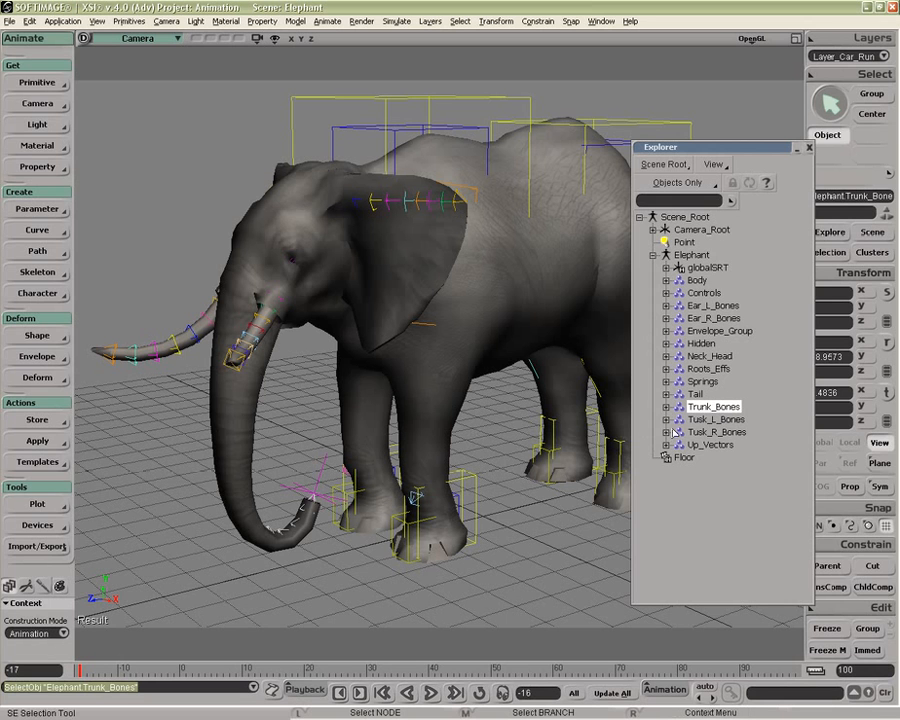
- Select the elephant mesh and show it in the Right view, framed on the head and trunk
left_click(240, 384)
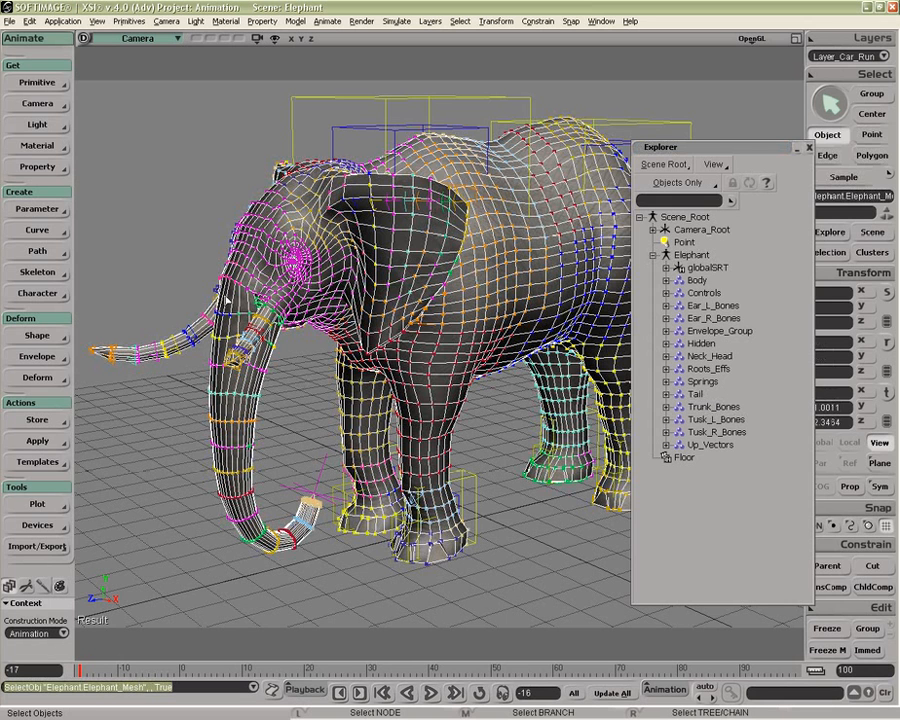
left_click(148, 42)
left_click(178, 130)
key("z")
left_click_drag(372, 340, 225, 428)
middle_click_drag(225, 428, 247, 418)
left_click_drag(247, 418, 301, 408)
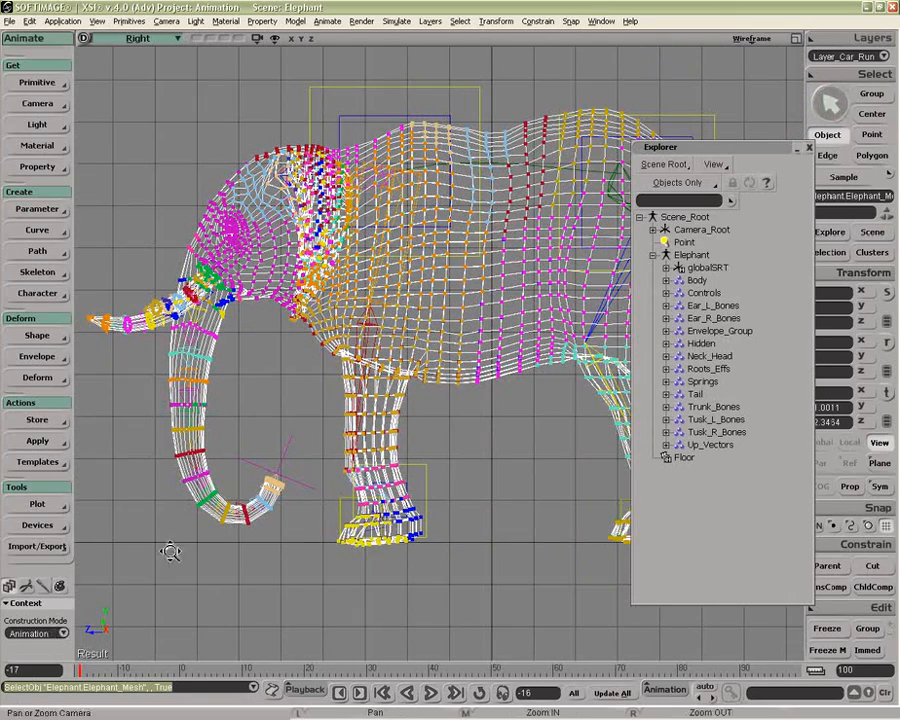
key("z")
left_click_drag(138, 553, 197, 546)
- Select the mesh points at the curled tip of the trunk and keep the explorer within reach
key("t")
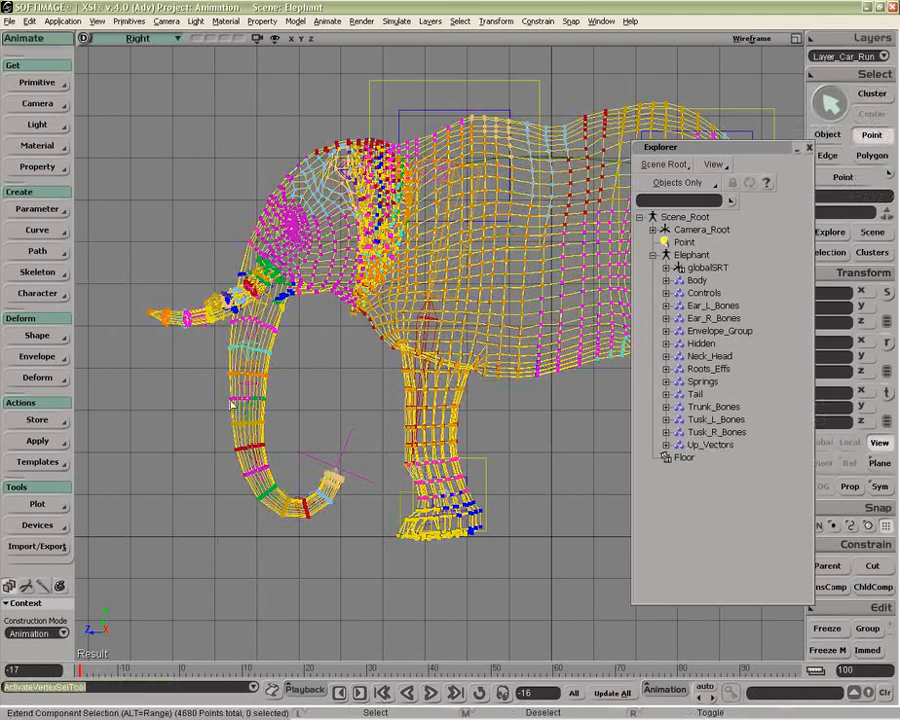
left_click_drag(298, 451, 348, 540)
left_click_drag(700, 149, 621, 158)
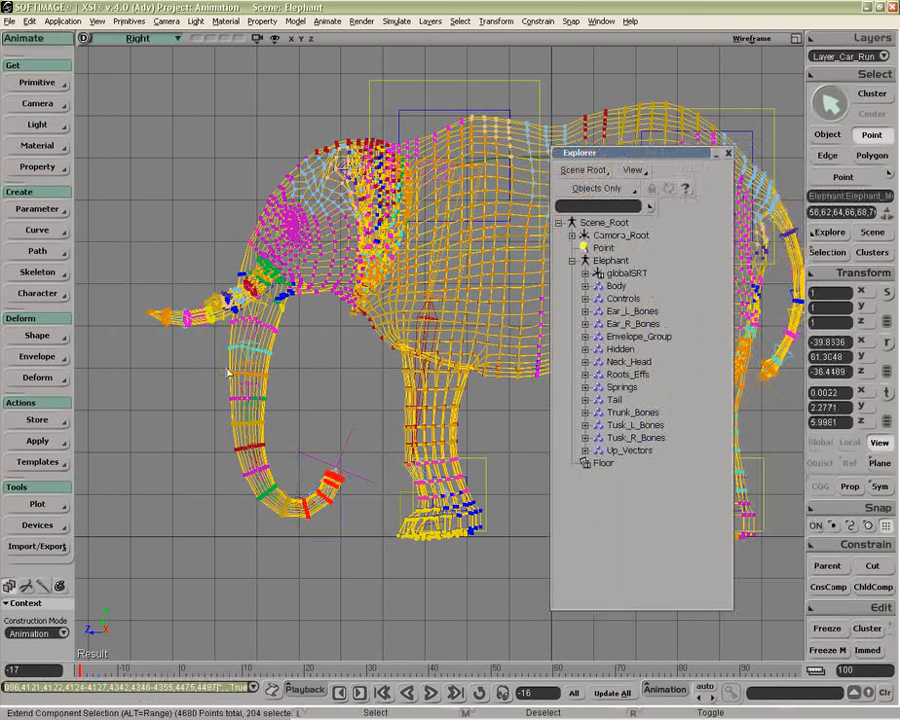
- Extend the point selection along the entire trunk and grow it up to the trunk's base at the head
left_click_drag(301, 484, 360, 548)
left_click_drag(213, 364, 366, 546)
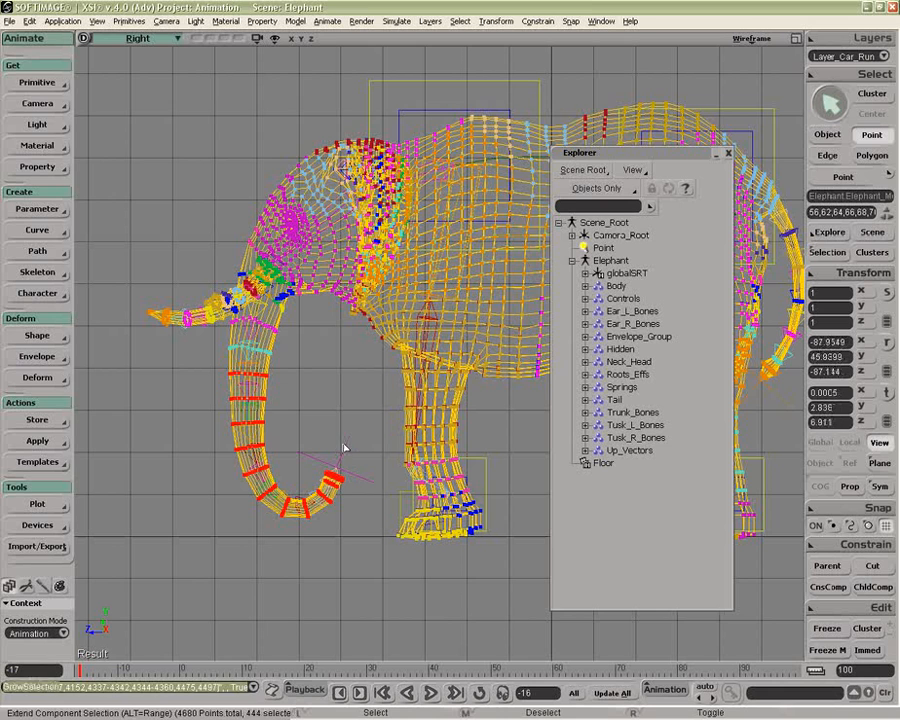
key("shift+period")
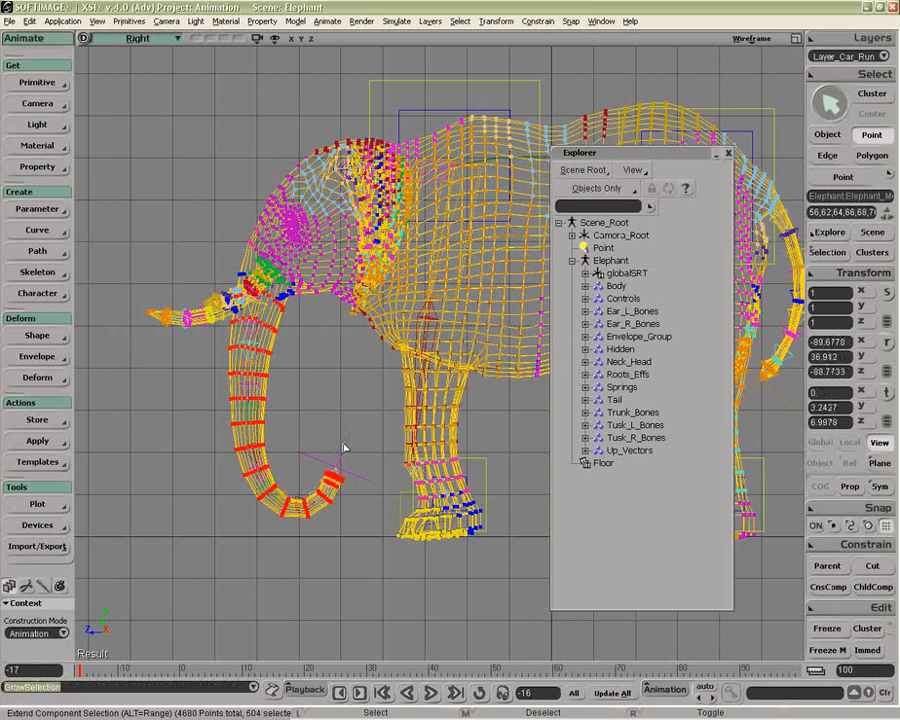
key("shift+period")
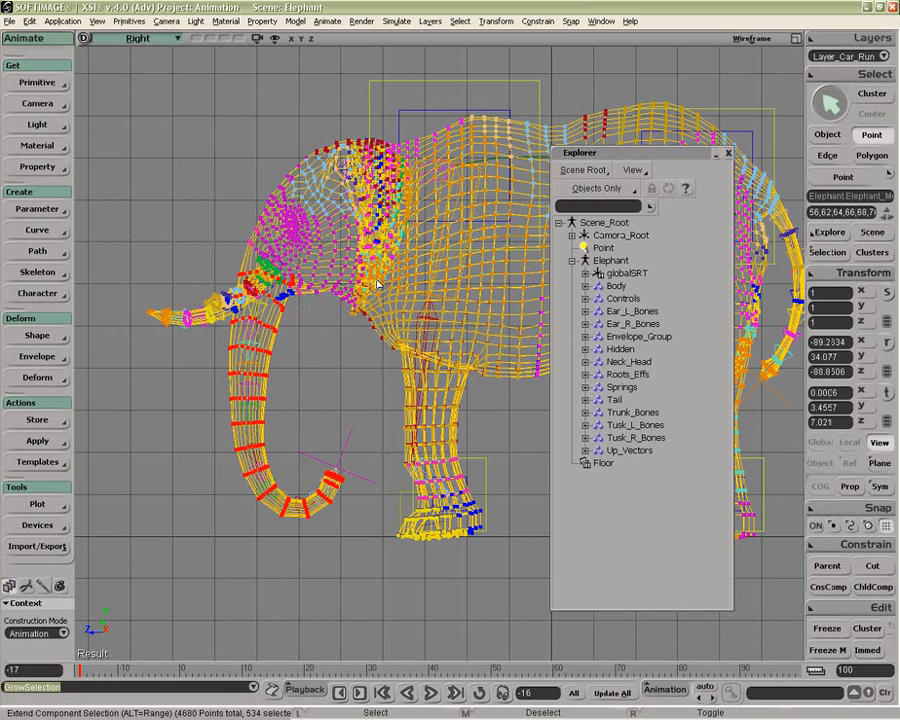
- Enable the display of all object types in the Right view and frame the trunk closely
left_click(258, 40)
left_click(274, 39)
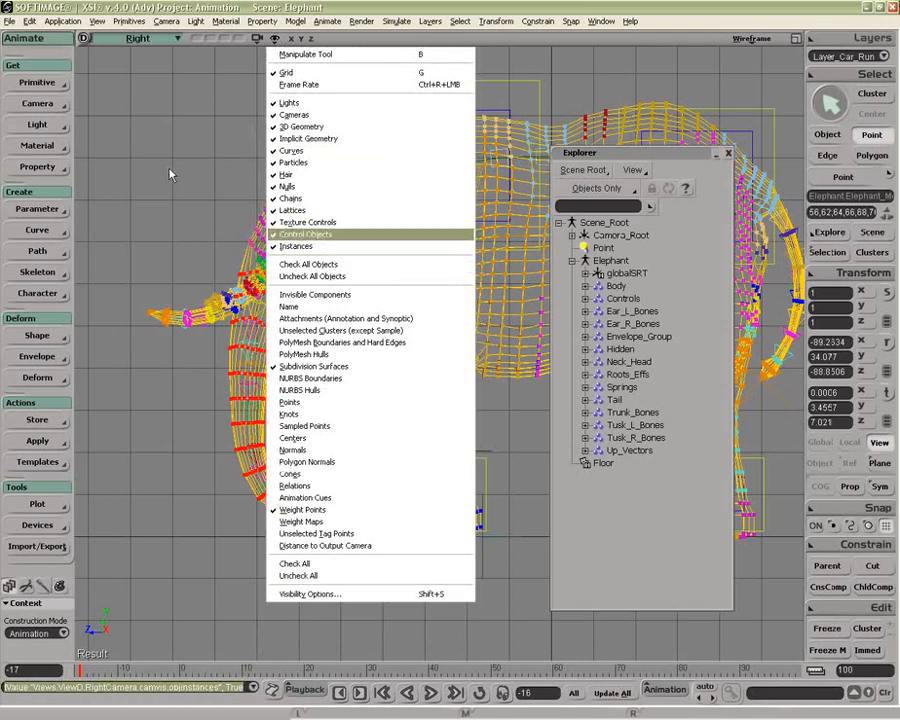
left_click(322, 262)
key("z")
scroll(341, 287, "up", 5)
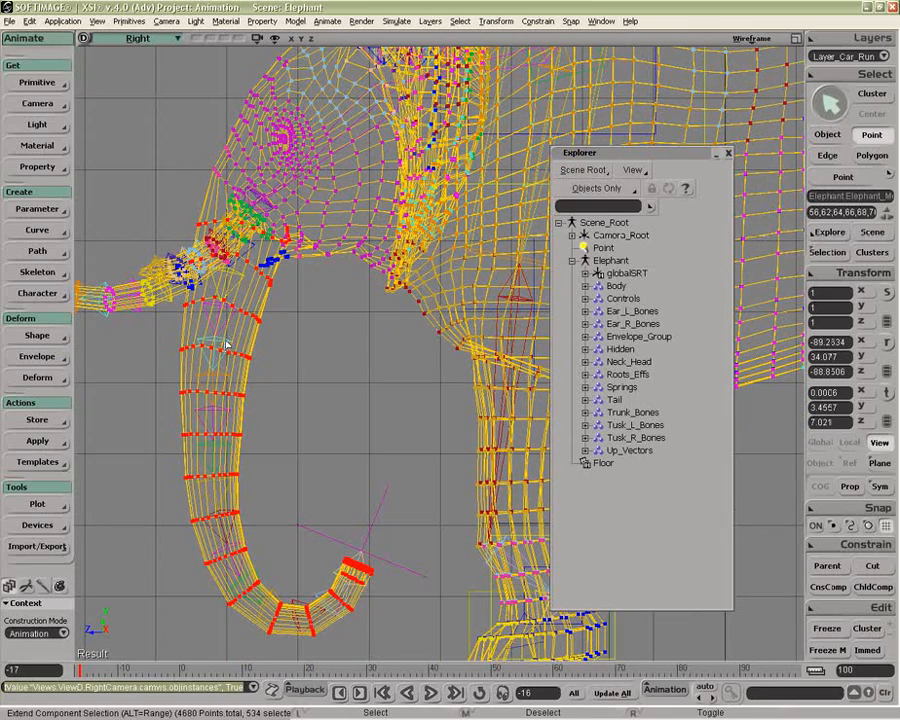
- Select a bone in the upper trunk, rotate it to test the deformation, and undo the rotation
key("space")
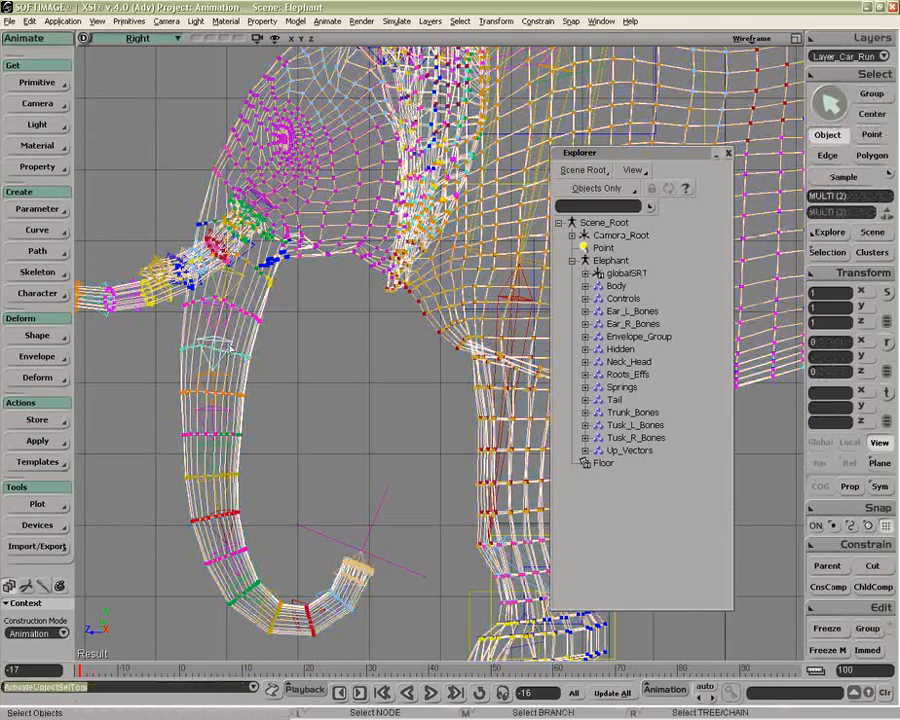
left_click(181, 333)
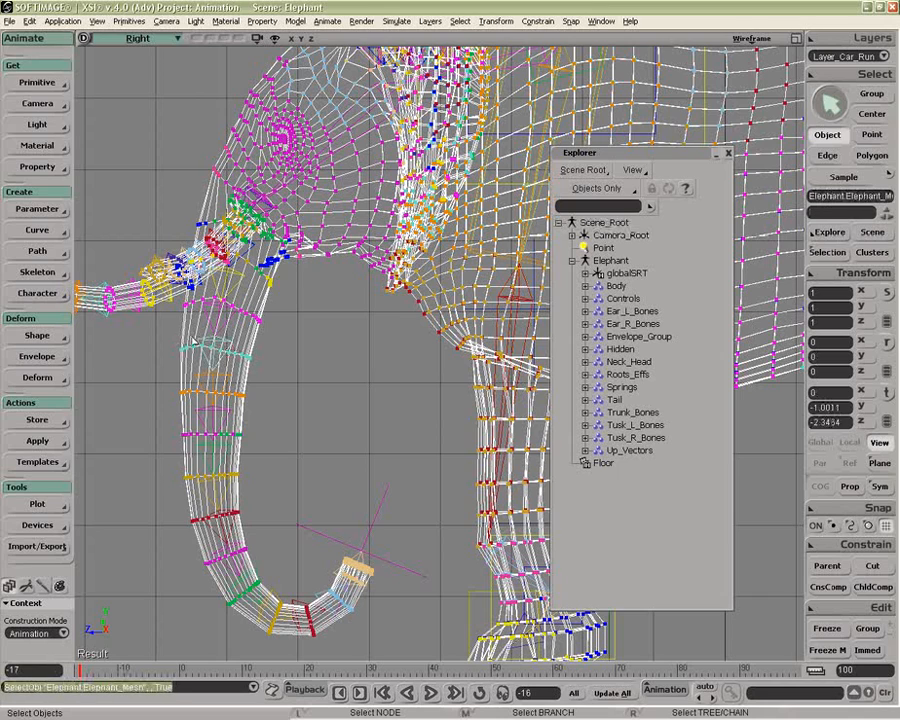
left_click(178, 332)
left_click(211, 342)
left_click(211, 343)
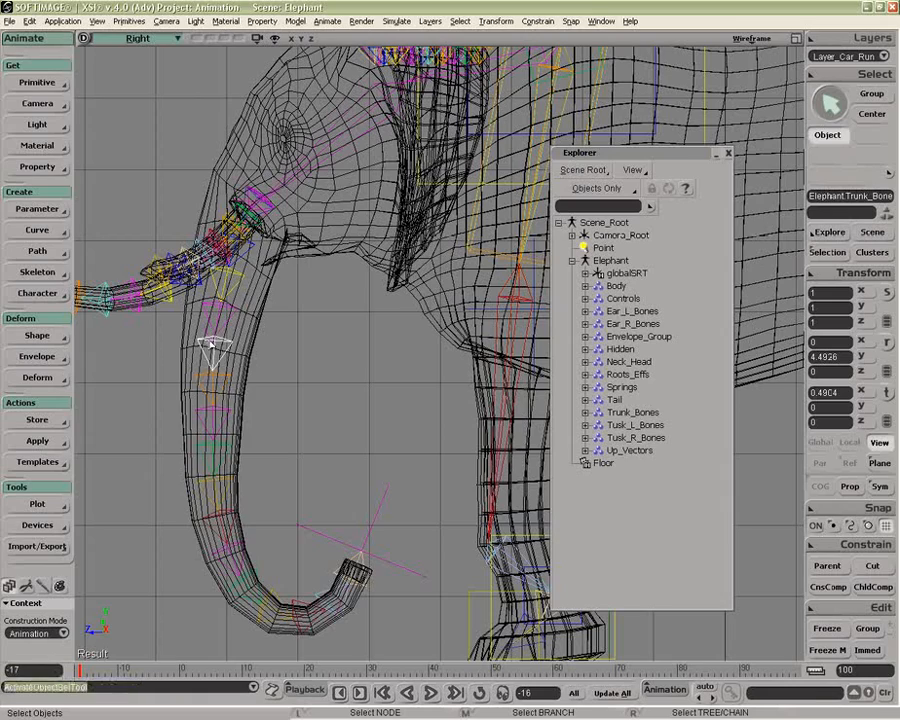
key("c")
mouse_move(295, 381)
left_mouse_down()
mouse_move(281, 364)
mouse_move(301, 364)
mouse_move(329, 331)
mouse_move(257, 399)
mouse_move(245, 396)
mouse_move(325, 364)
mouse_move(251, 418)
mouse_move(348, 347)
mouse_move(271, 420)
mouse_move(300, 395)
mouse_move(263, 392)
mouse_move(331, 341)
mouse_move(279, 396)
mouse_move(320, 370)
mouse_move(305, 396)
left_mouse_up()
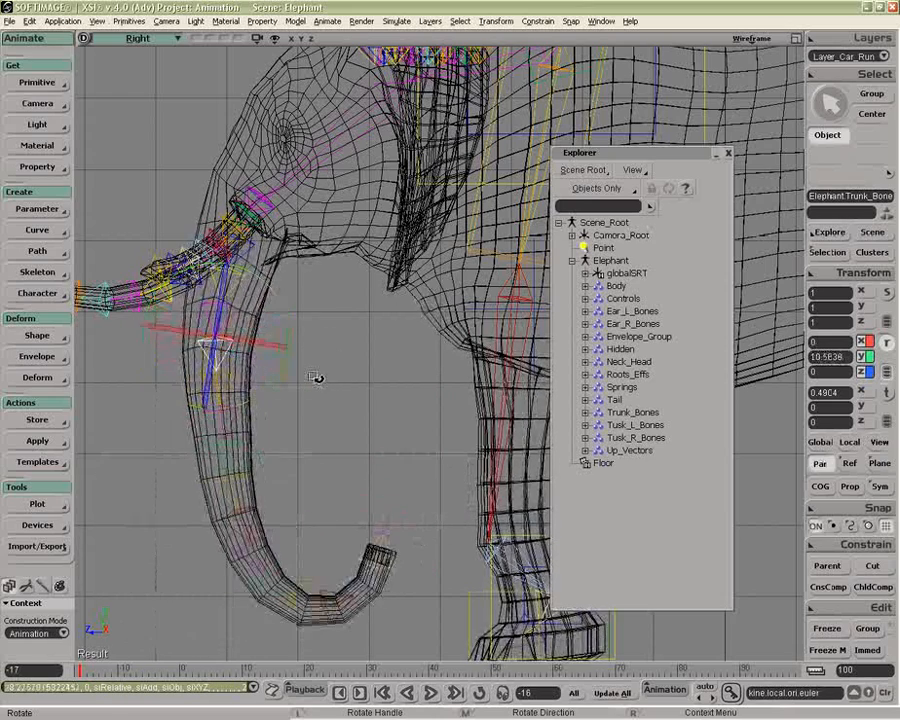
key("ctrl+z")
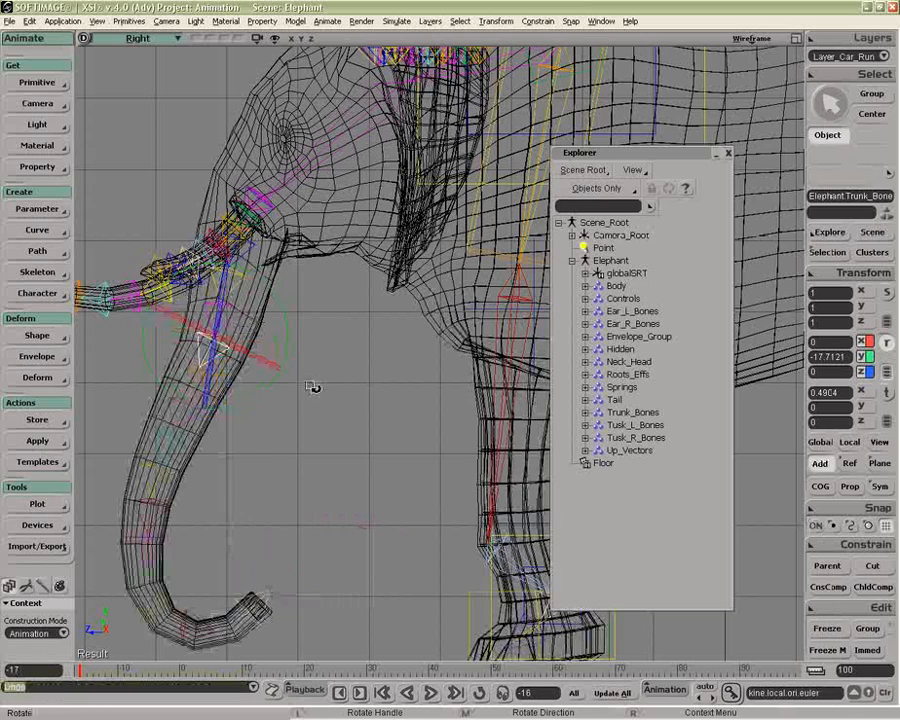
key("ctrl+z")
- Restore the mesh's trunk point selection and reassign those points locally to the Trunk_Bones group
key("space")
left_click(245, 410)
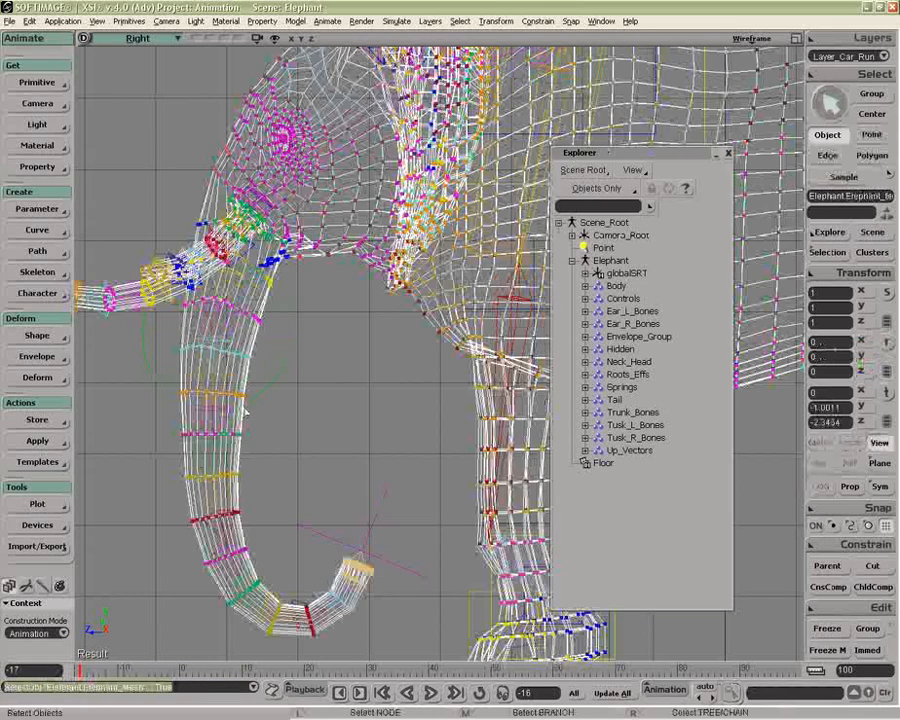
key("t")
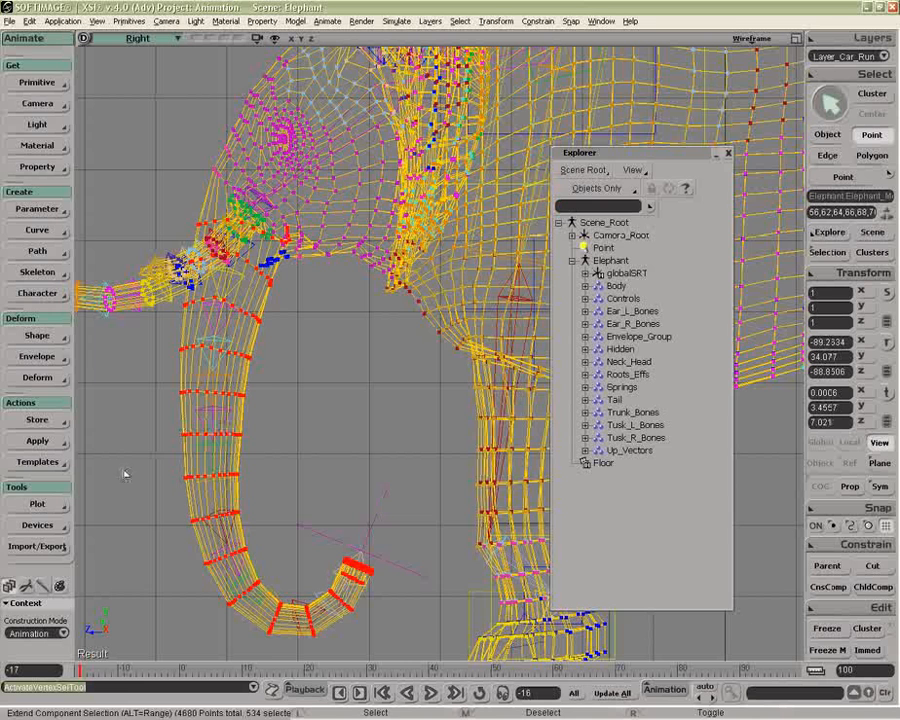
left_click(40, 358)
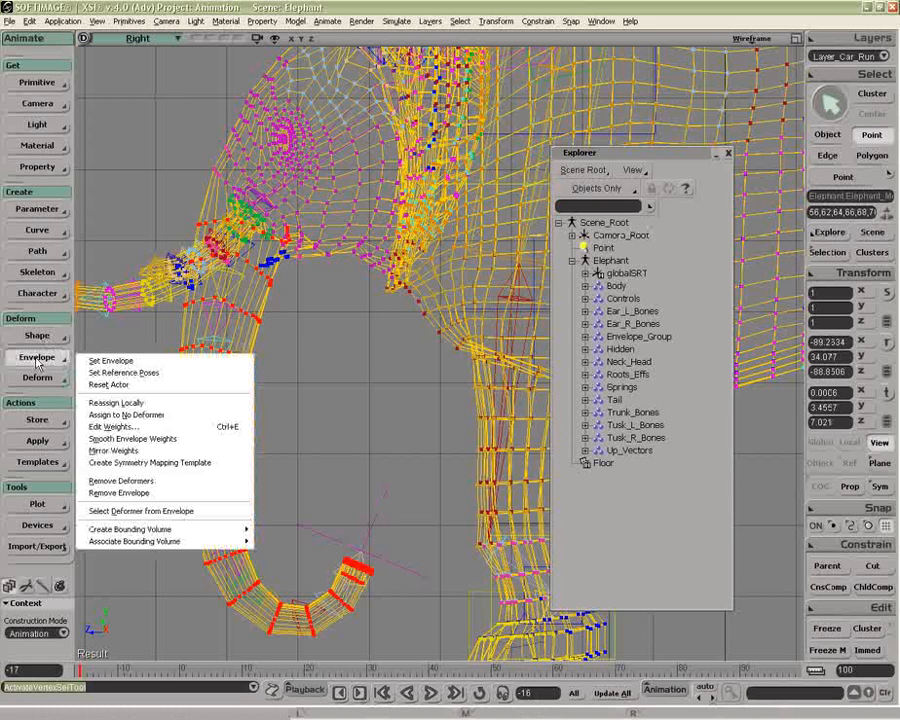
left_click(112, 403)
left_click(633, 412)
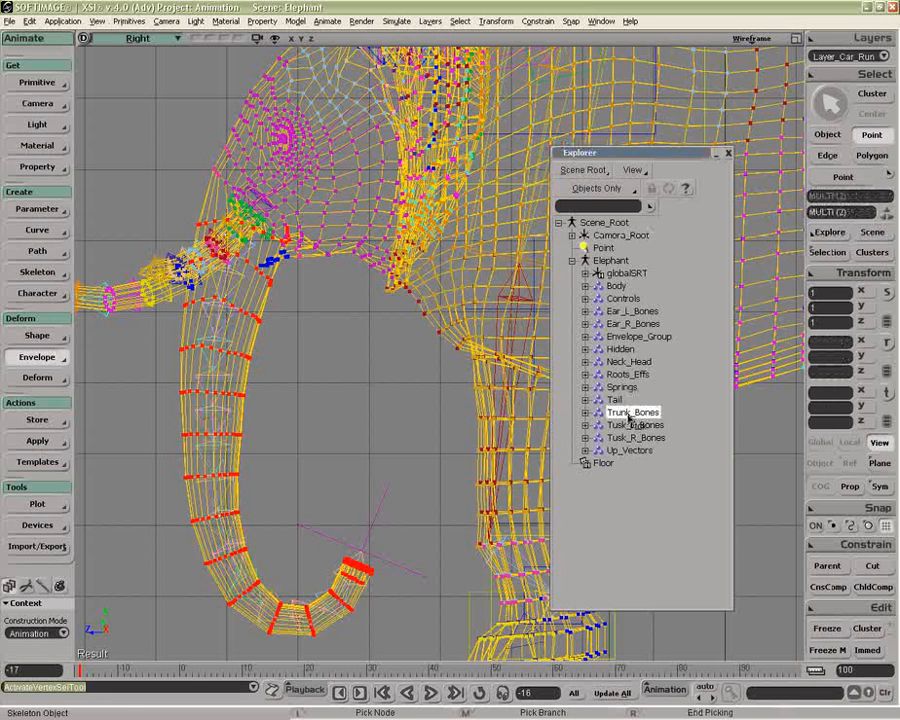
right_click(398, 406)
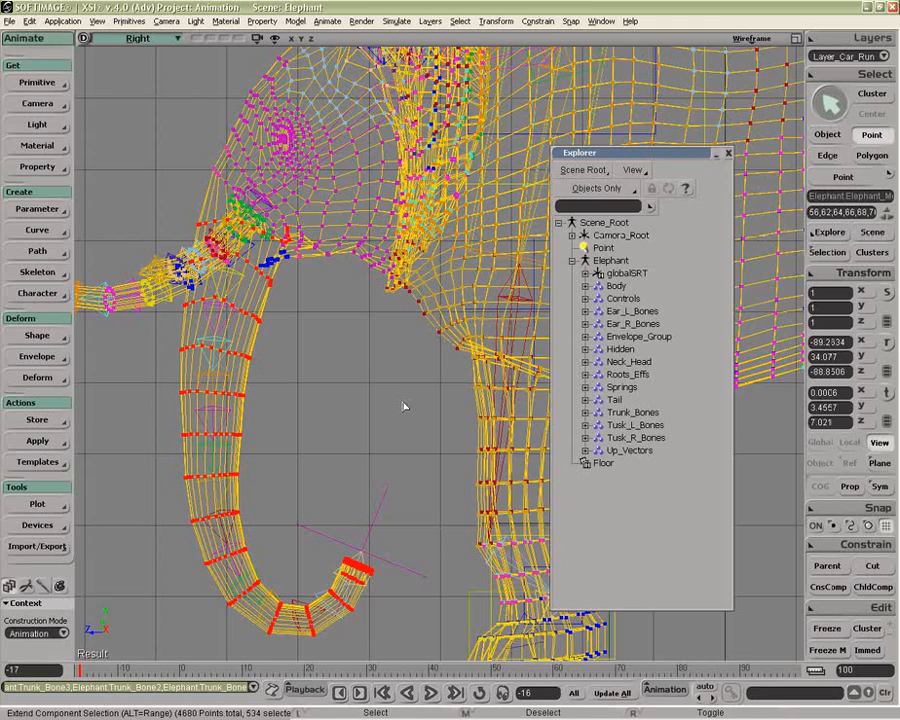
- Clear the trunk point selection and list the elephant mesh's clusters in the explorer
key("t")
scroll(426, 377, "down", 8)
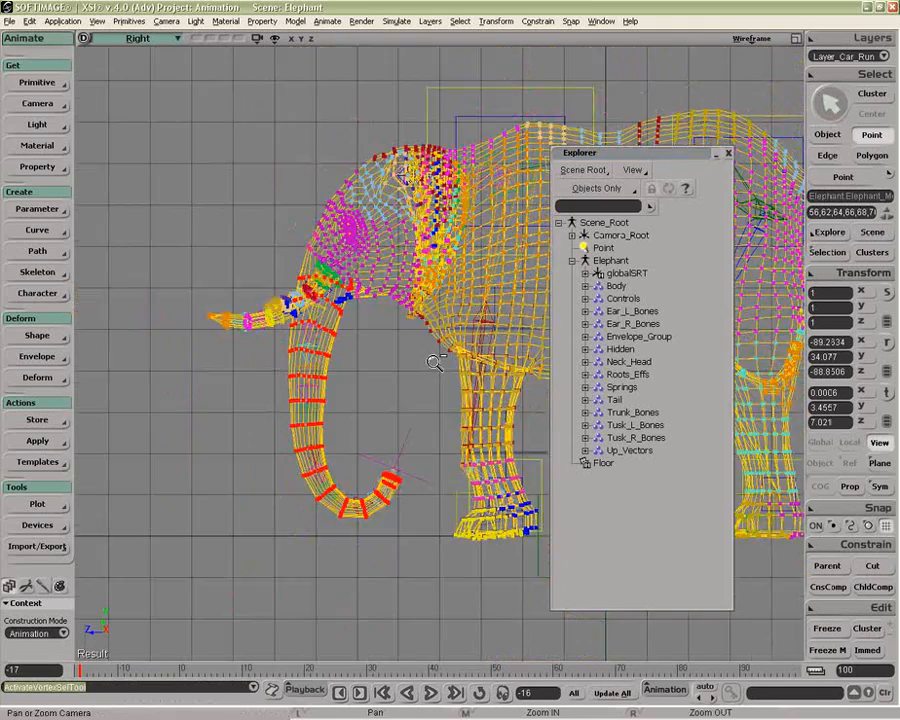
middle_click_drag(182, 265, 384, 534)
key("z")
left_click_drag(376, 403, 271, 408)
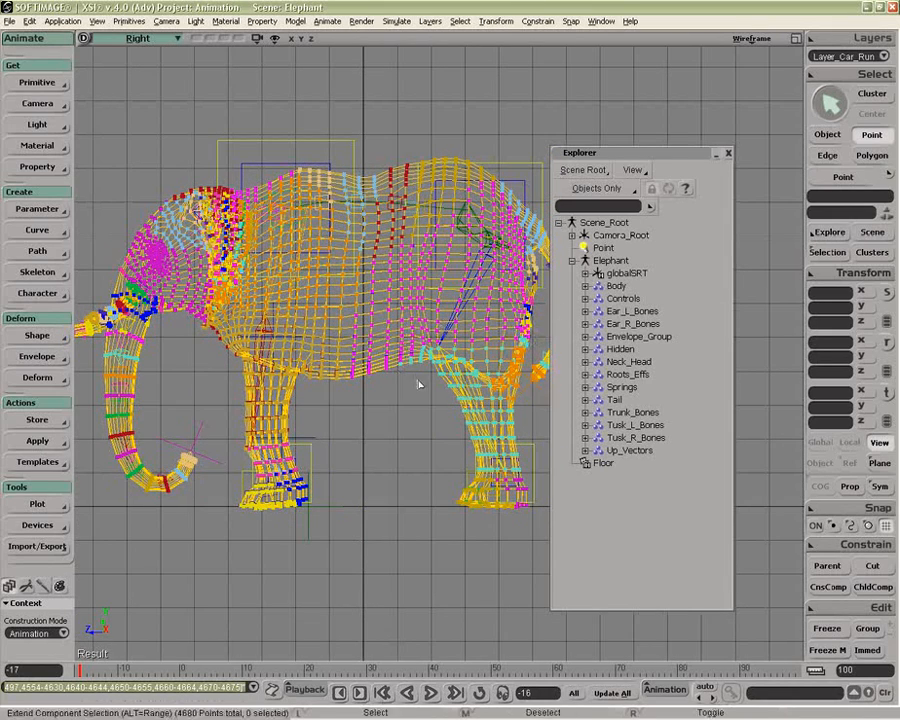
key("space")
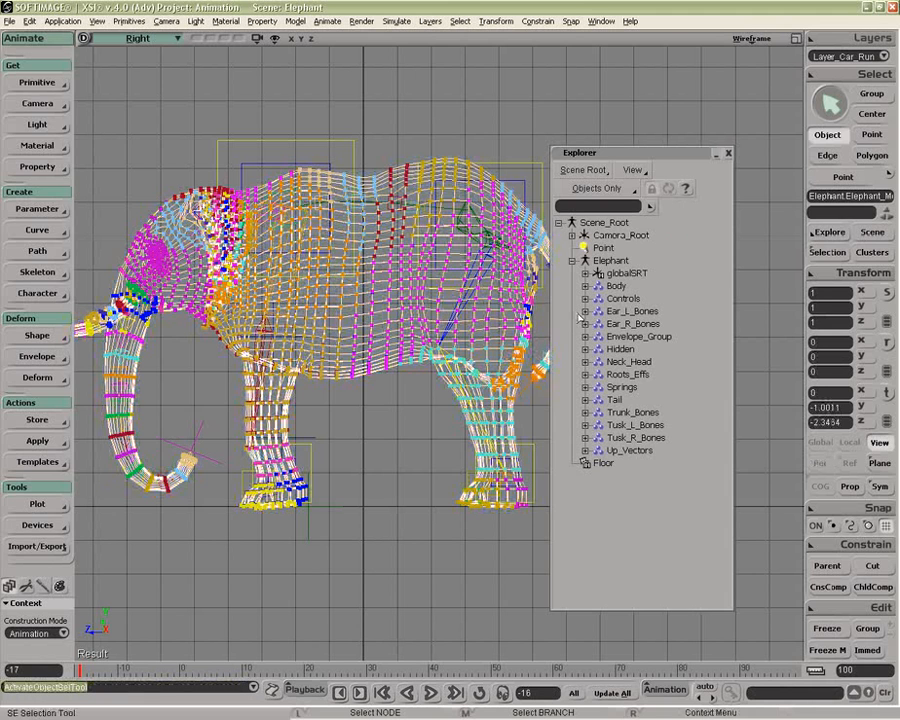
key("e")
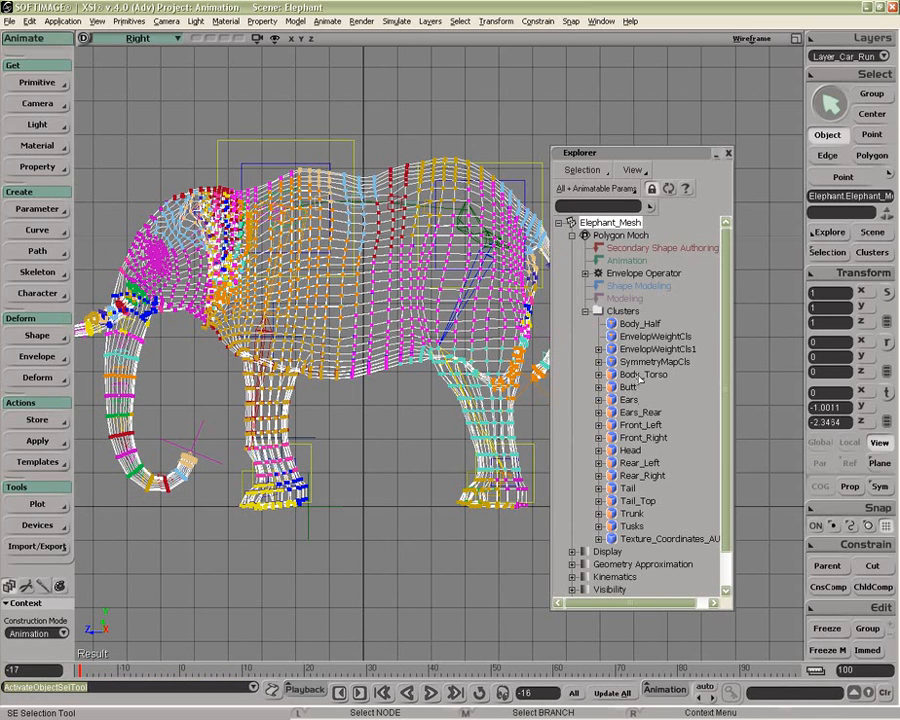
- Examine which mesh areas the Body_Torso, Ears, Front_Left, Front_Right, Ears_Rear, Butt and Body_Half clusters cover
left_click(641, 374)
left_click(628, 399)
left_click(638, 425)
left_click(637, 438)
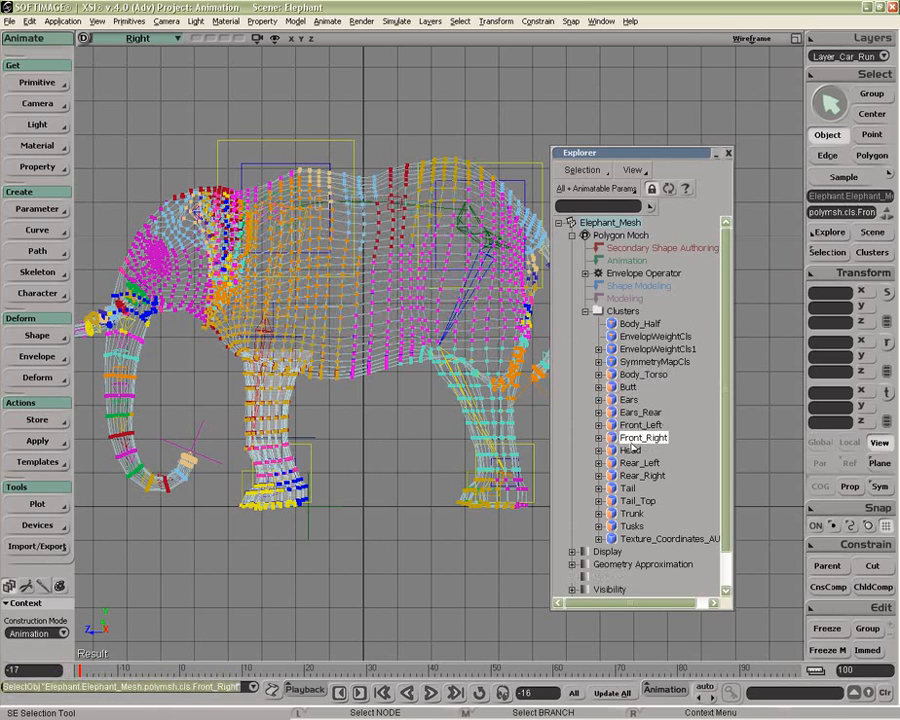
left_click(638, 412)
left_click(628, 399)
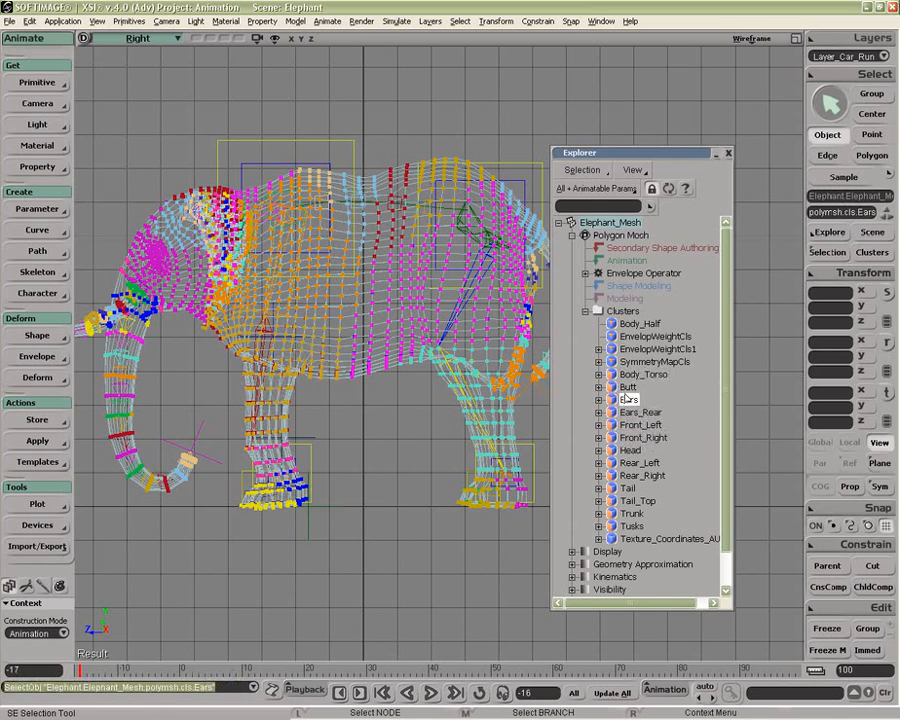
left_click(627, 387)
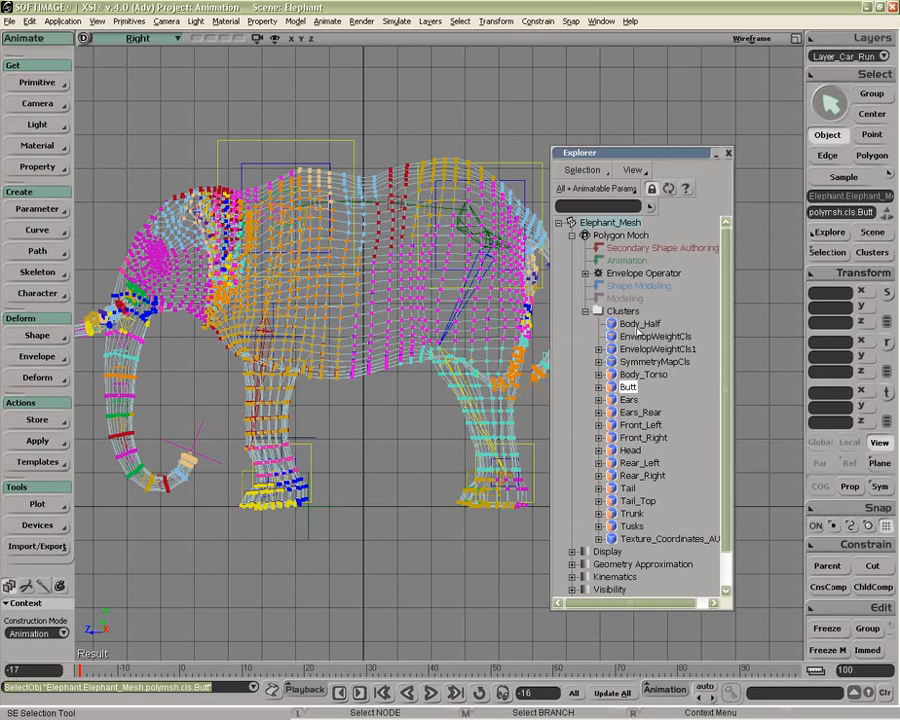
left_click(638, 324)
- Select the member polygons of the Body_Torso cluster and convert the selection to their adjacent points
left_click(641, 374)
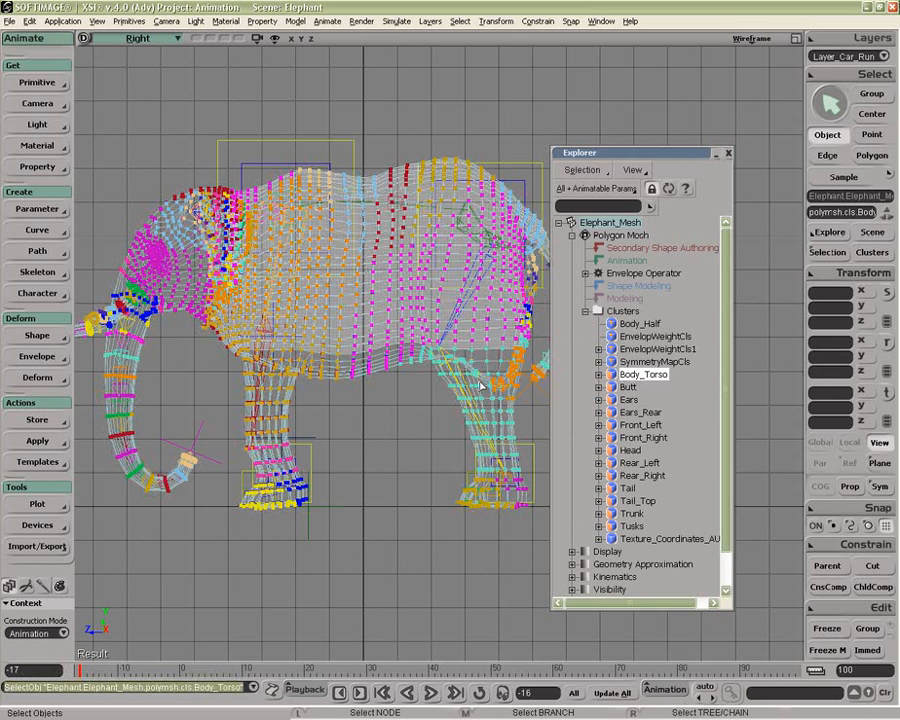
left_click(839, 74)
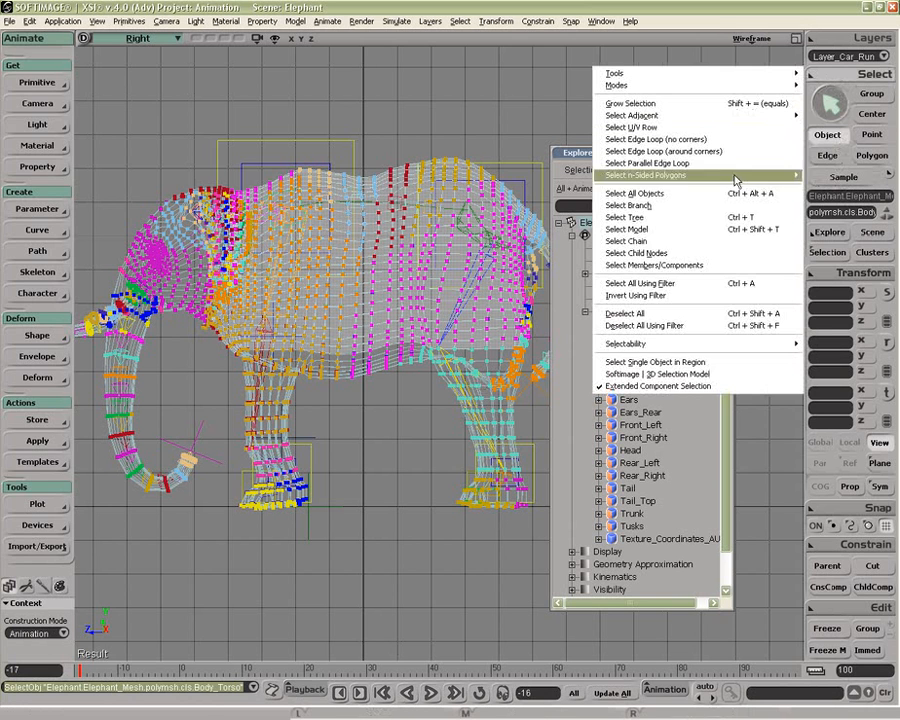
left_click(700, 265)
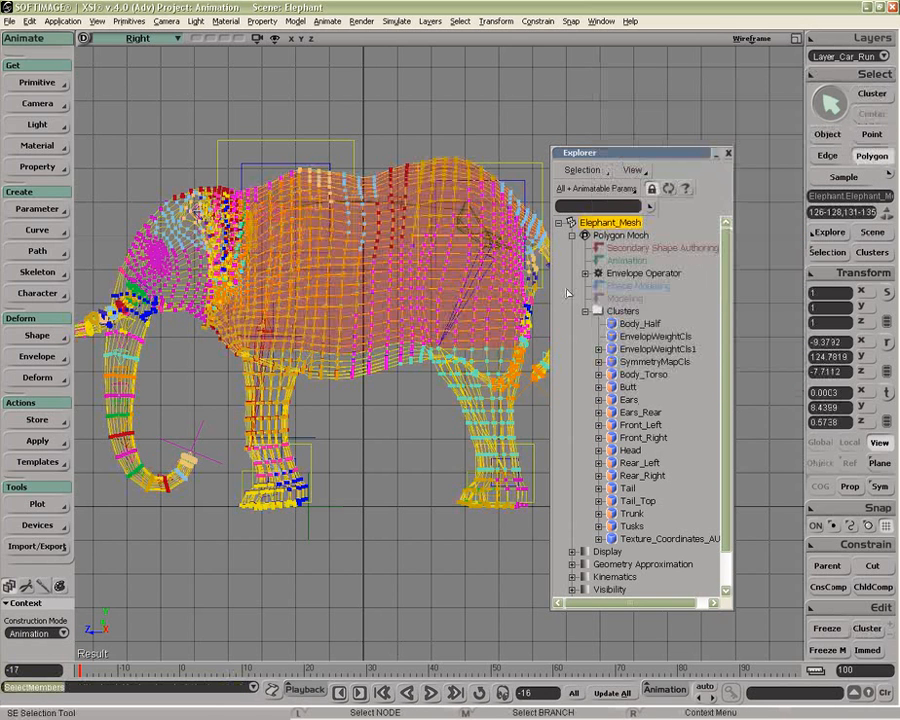
left_click(845, 74)
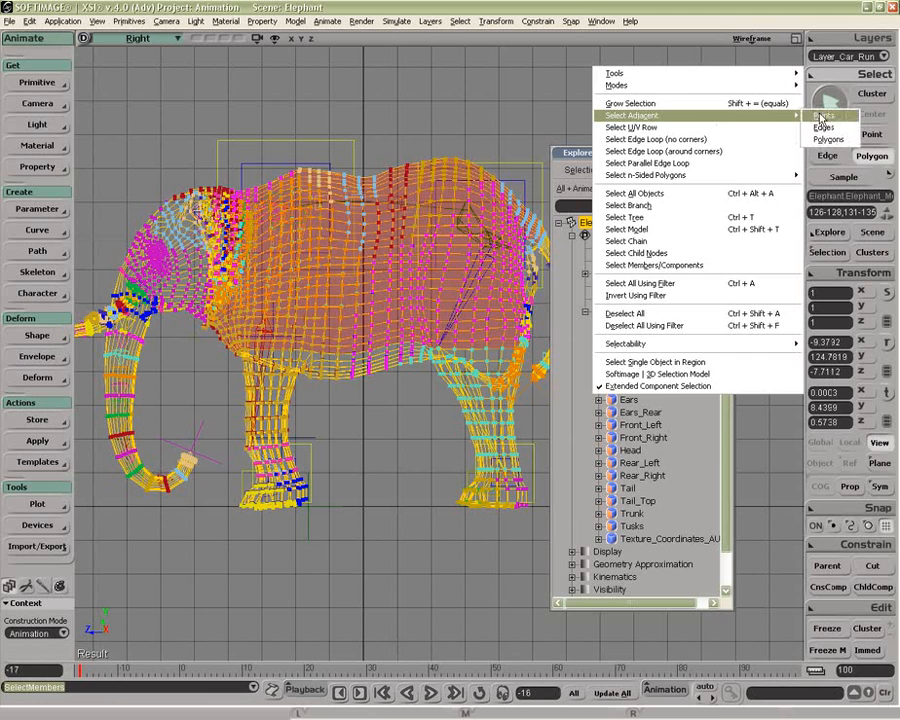
left_click(821, 116)
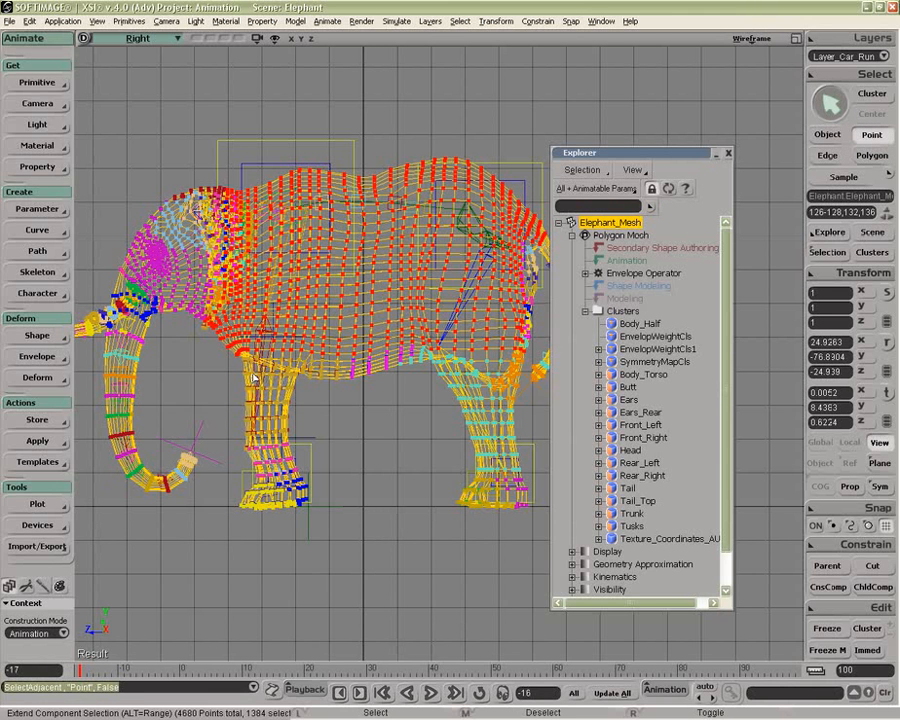
- Extend the torso point selection to include the belly, all legs and feet, and the rump around the tail base
key("t")
left_click_drag(218, 337, 516, 537)
left_click_drag(488, 299, 534, 365)
left_click_drag(491, 273, 541, 318)
left_click_drag(511, 248, 534, 282)
left_click_drag(508, 221, 532, 252)
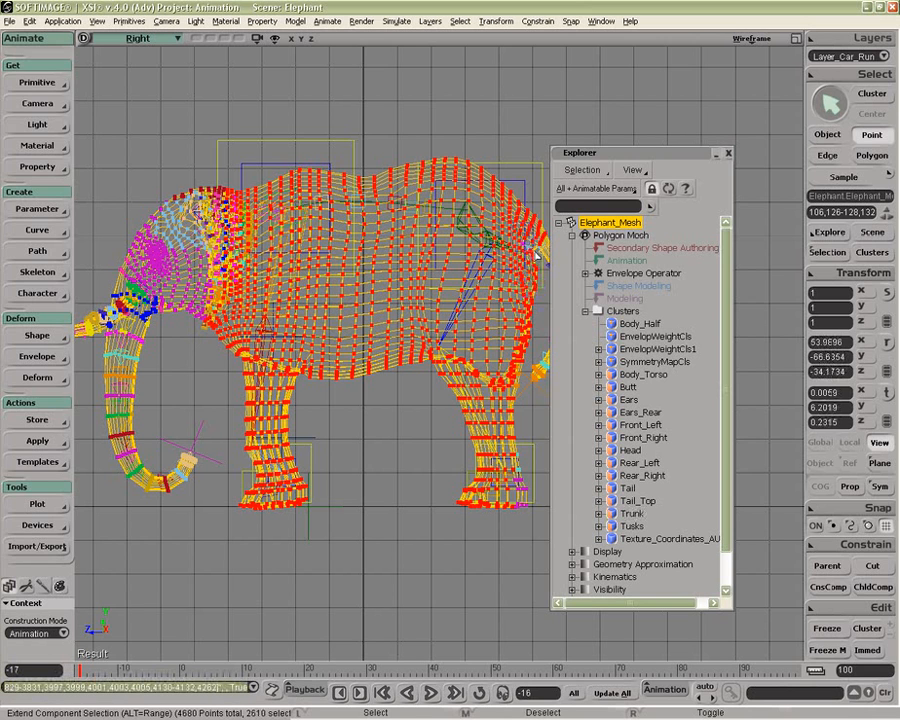
left_click_drag(489, 413, 555, 541)
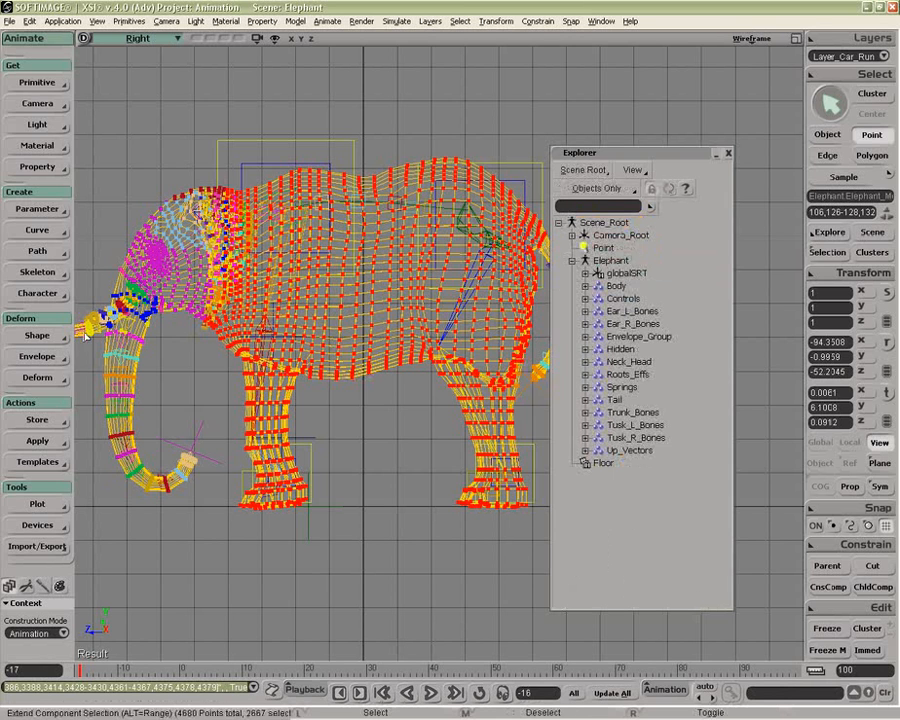
- Reassign the selected torso and leg points locally to the bones in the Body group
left_click(44, 357)
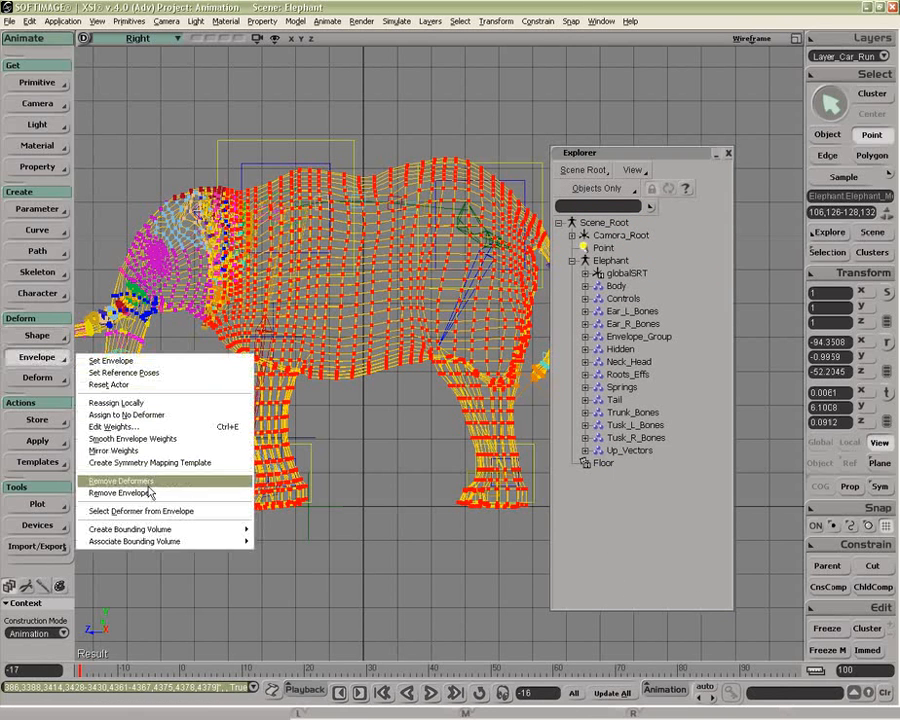
left_click(142, 403)
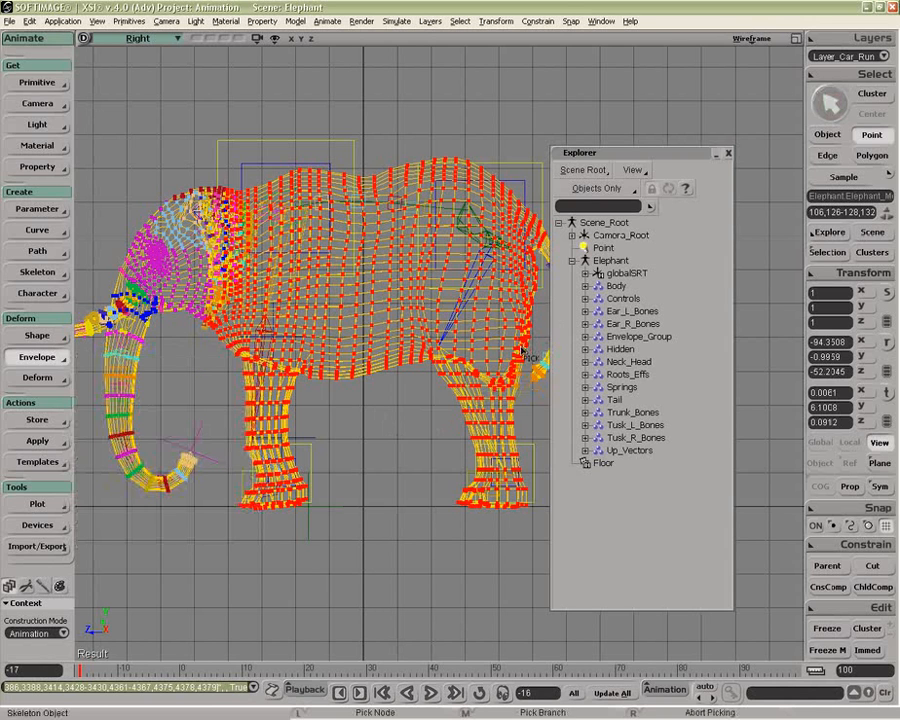
left_click(617, 287)
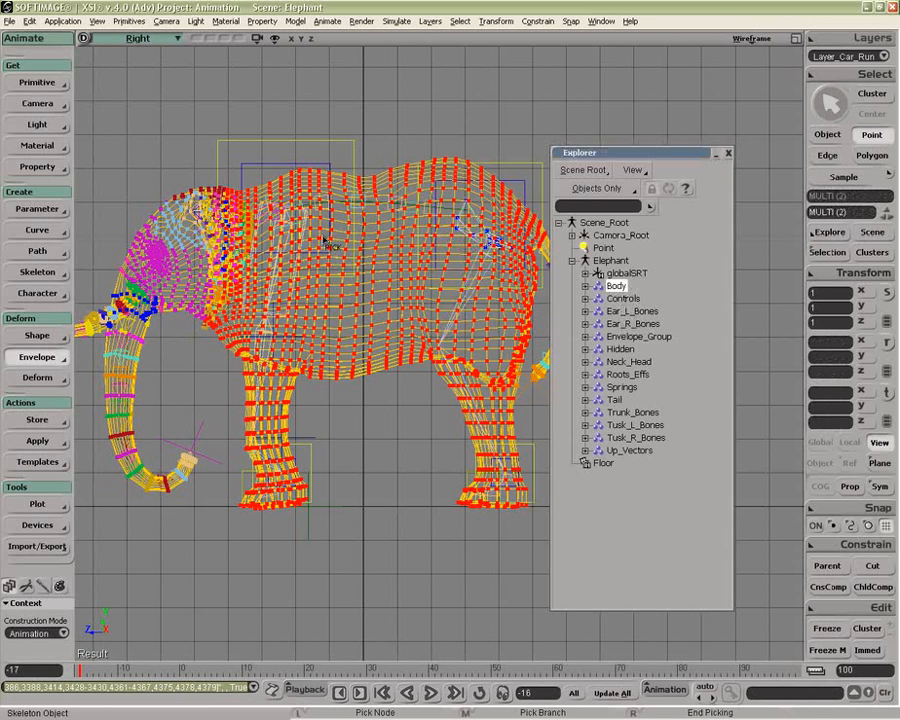
right_click(441, 108)
left_click(298, 180)
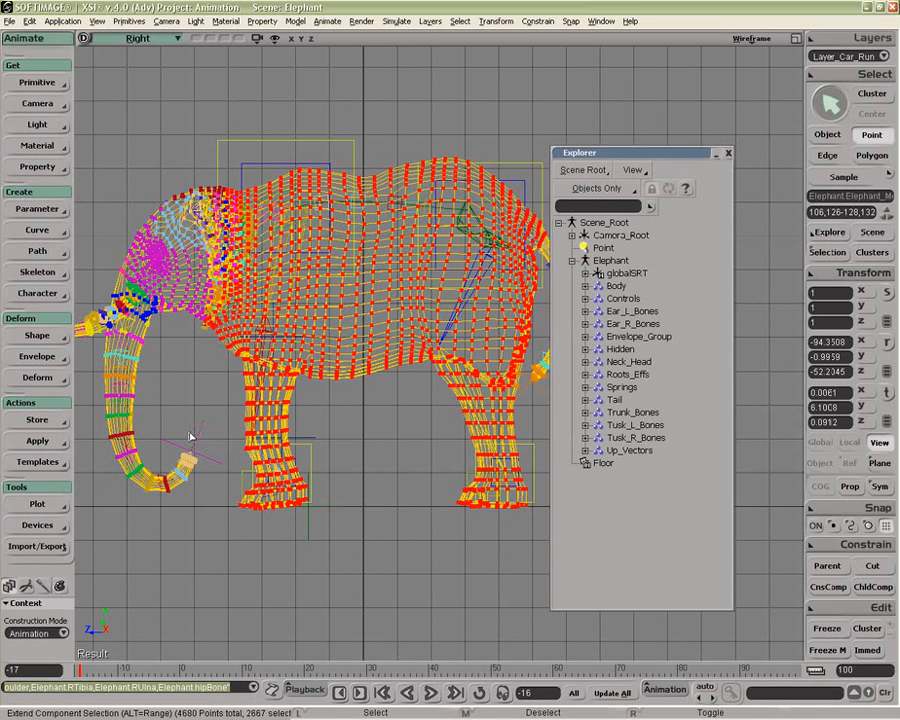
- Move the effector at the trunk's tip upward to test how the trunk deforms
key("space")
left_click(194, 438)
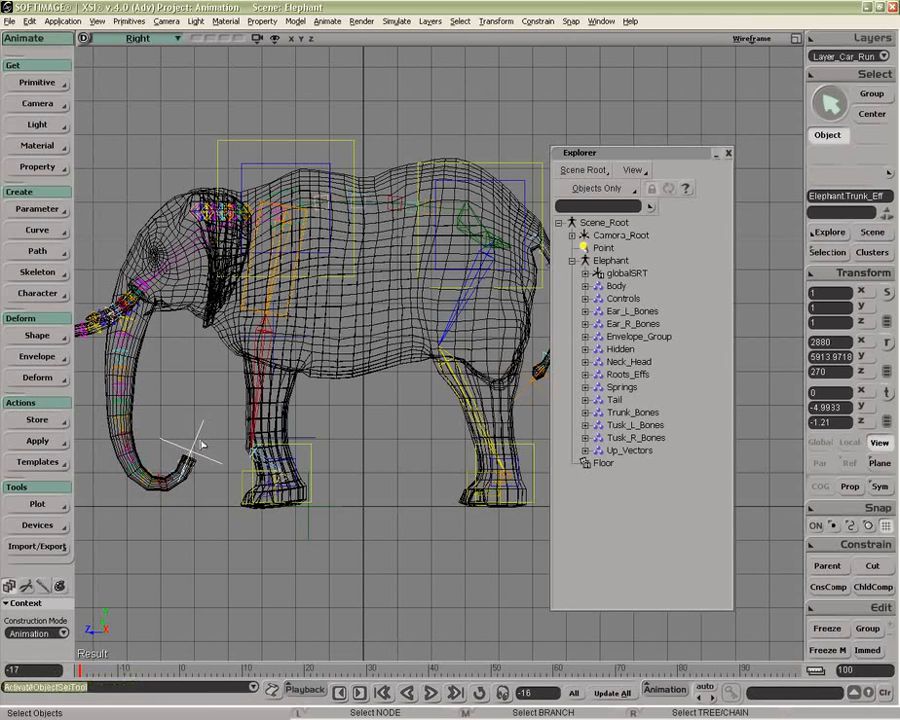
key("v")
left_click_drag(192, 449, 212, 350)
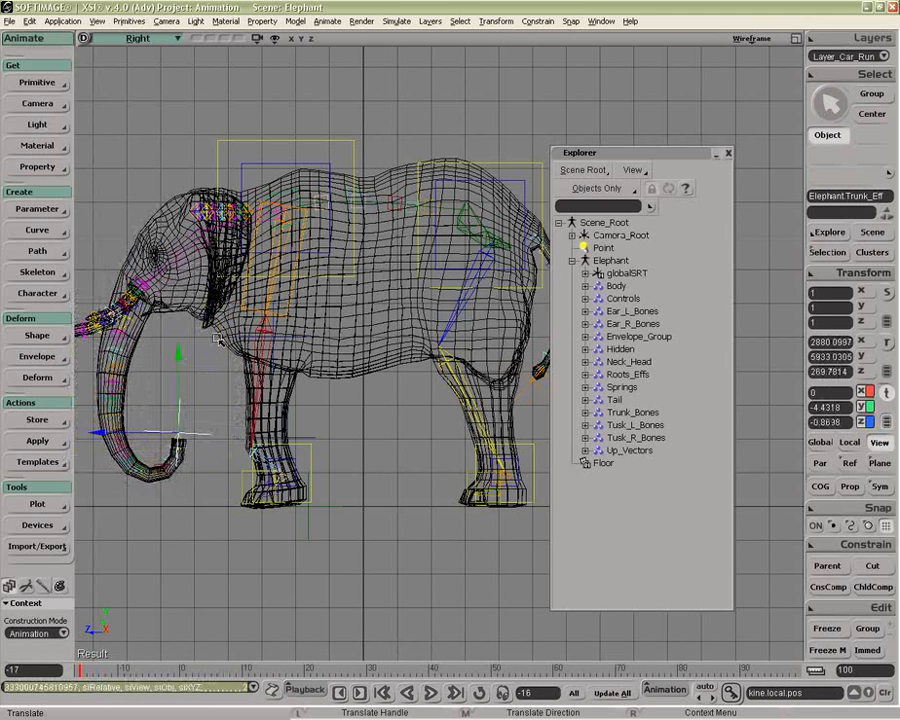
- Undo the last test move of the trunk effector and close the Explorer
left_click_drag(203, 442, 185, 443)
key("ctrl+z")
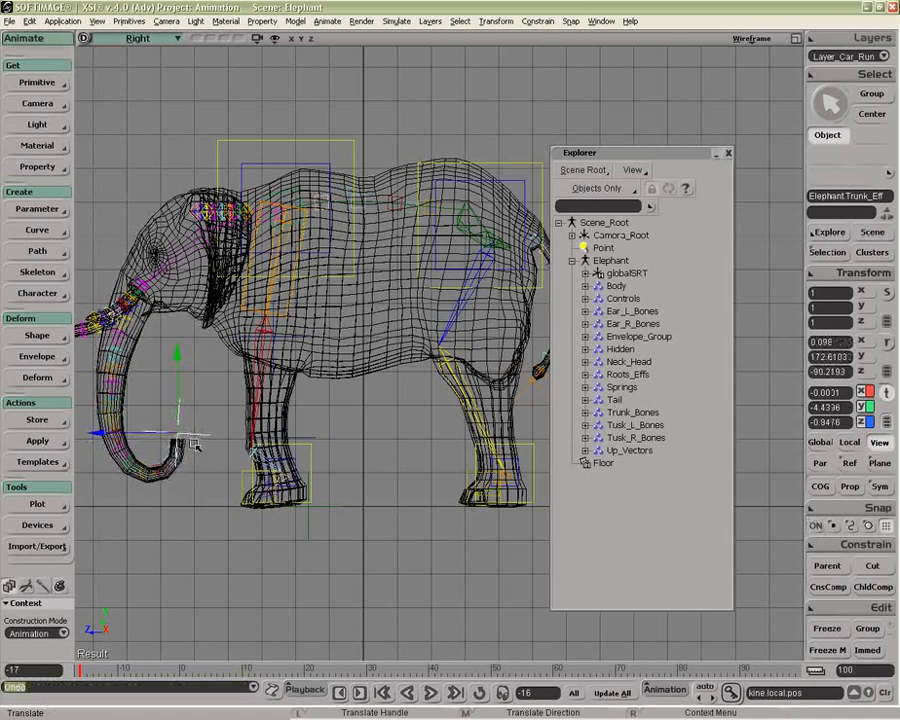
key("z")
left_click_drag(256, 461, 299, 457)
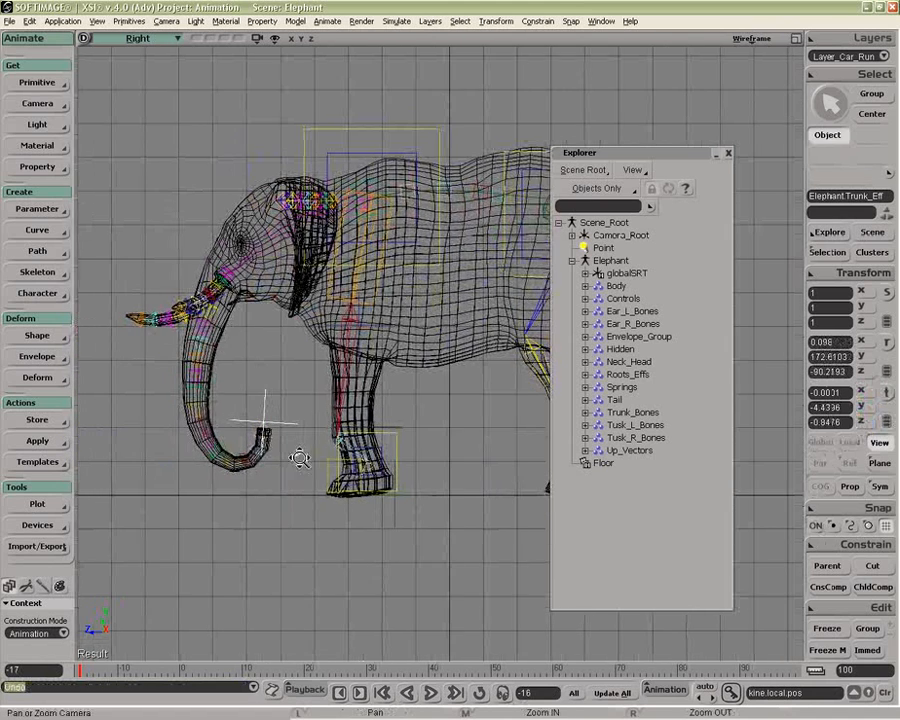
left_click(728, 154)
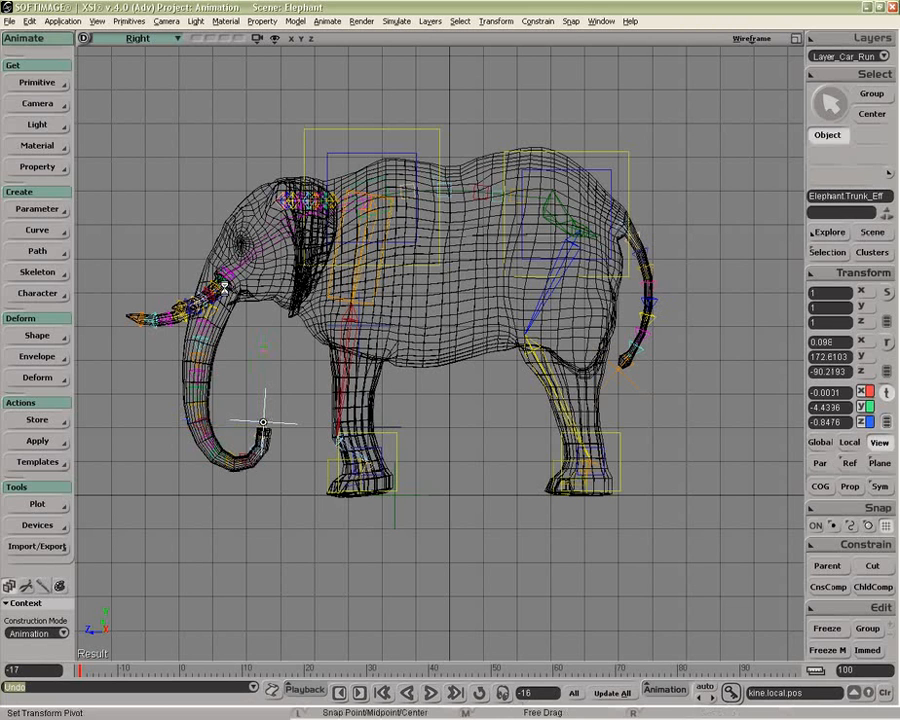
- Open the Animation Mixer, add the Walk_Forward_Preset source as a clip on the first track, and move the mixer clear of the elephant
key("alt+0")
right_click(240, 410)
left_click(258, 413)
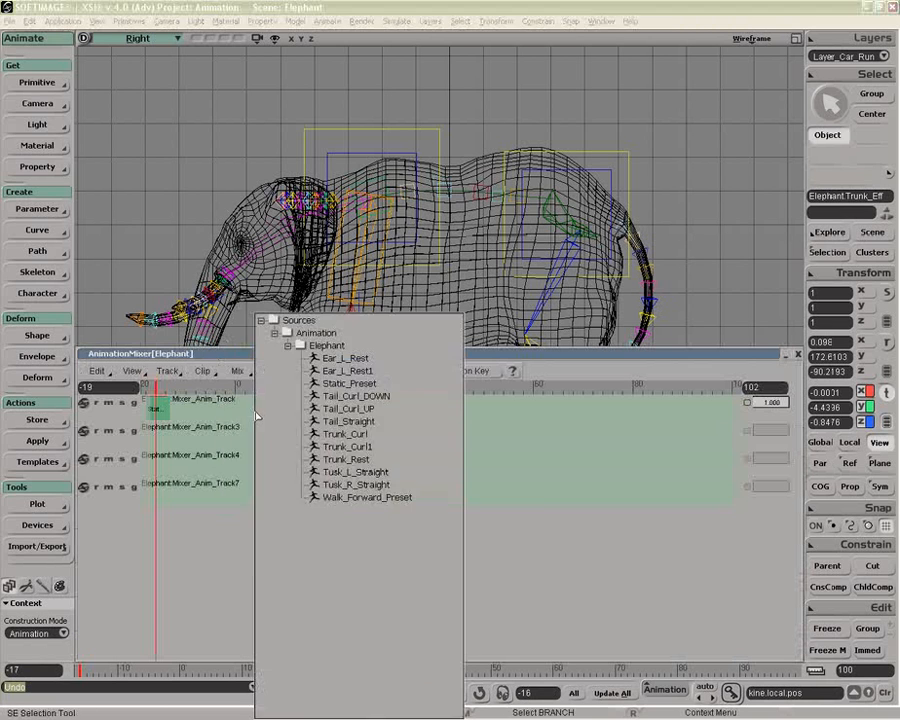
double_click(358, 497)
left_click_drag(76, 355, 125, 542)
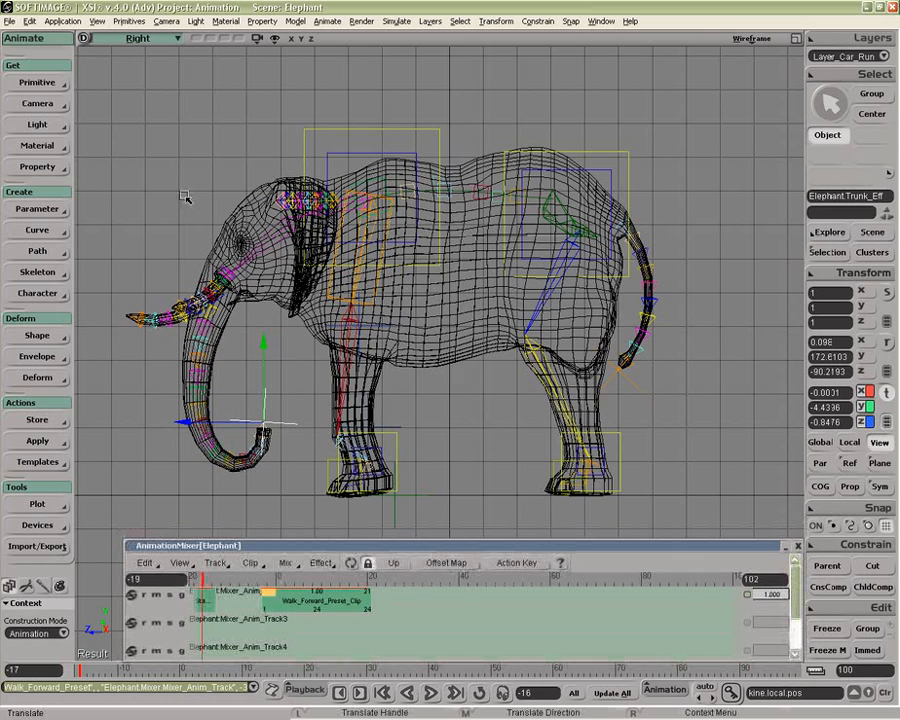
- Show the elephant in the Camera view and scrub the walk clip to frame 4
middle_click(138, 40)
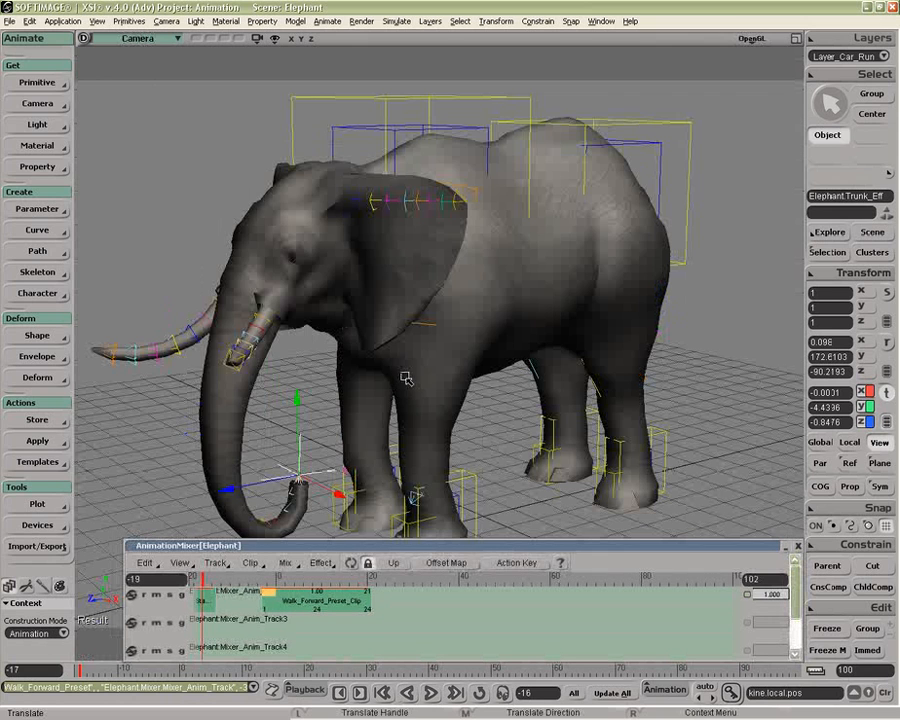
key("o")
middle_click_drag(422, 395, 441, 405)
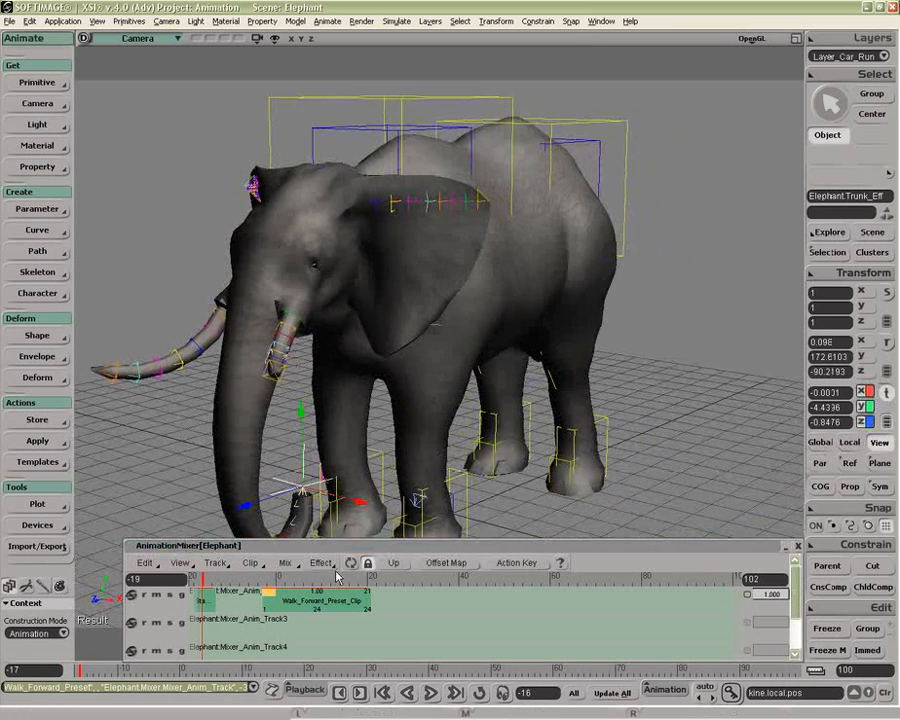
mouse_move(280, 582)
left_mouse_down()
mouse_move(265, 582)
mouse_move(295, 582)
left_mouse_up()
- Examine the leg, belly and rump deformation in the walk pose from the front and side
key("z")
left_click_drag(297, 486, 346, 416)
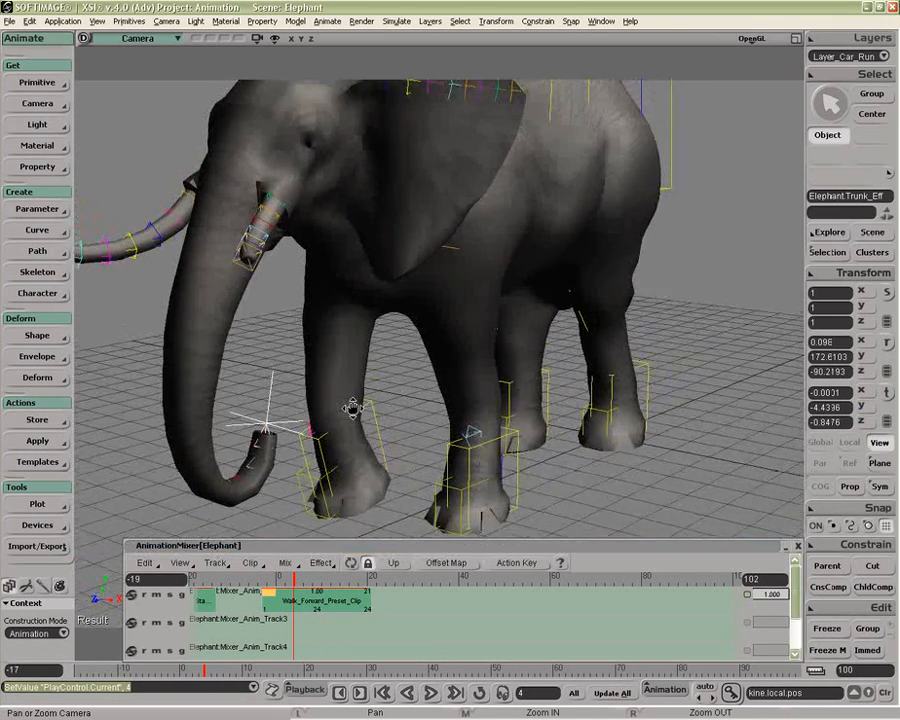
key("v")
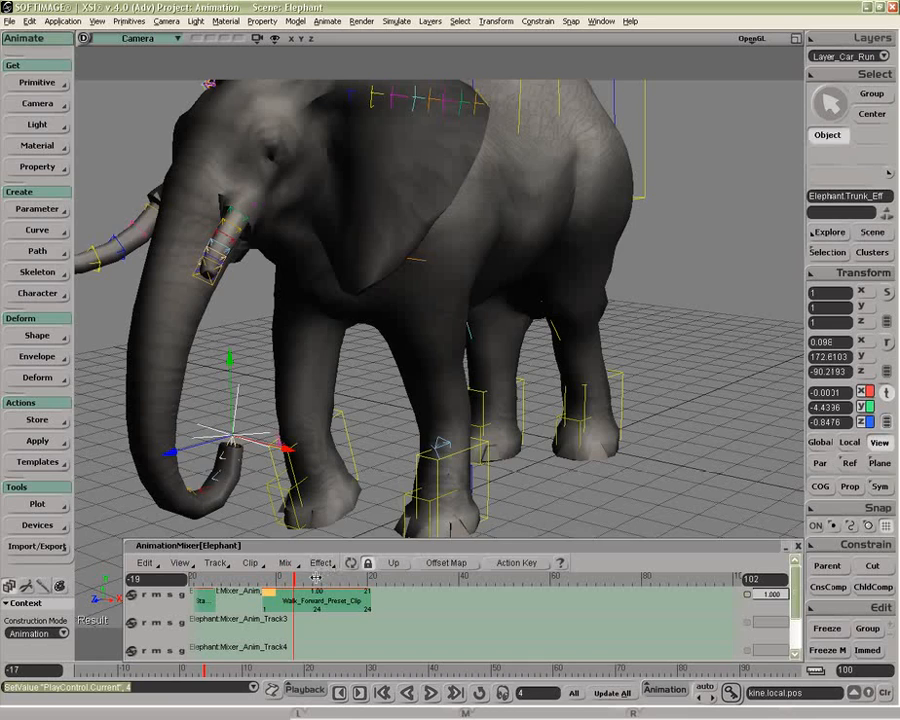
left_click_drag(312, 581, 292, 580)
key("z")
left_click_drag(558, 187, 480, 275)
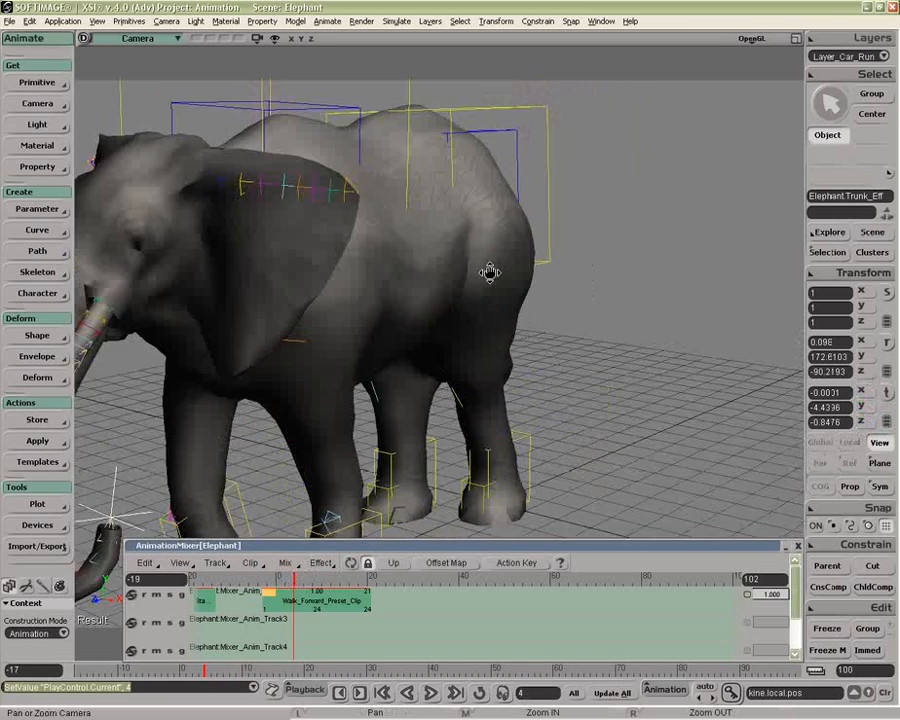
left_click_drag(467, 336, 366, 350)
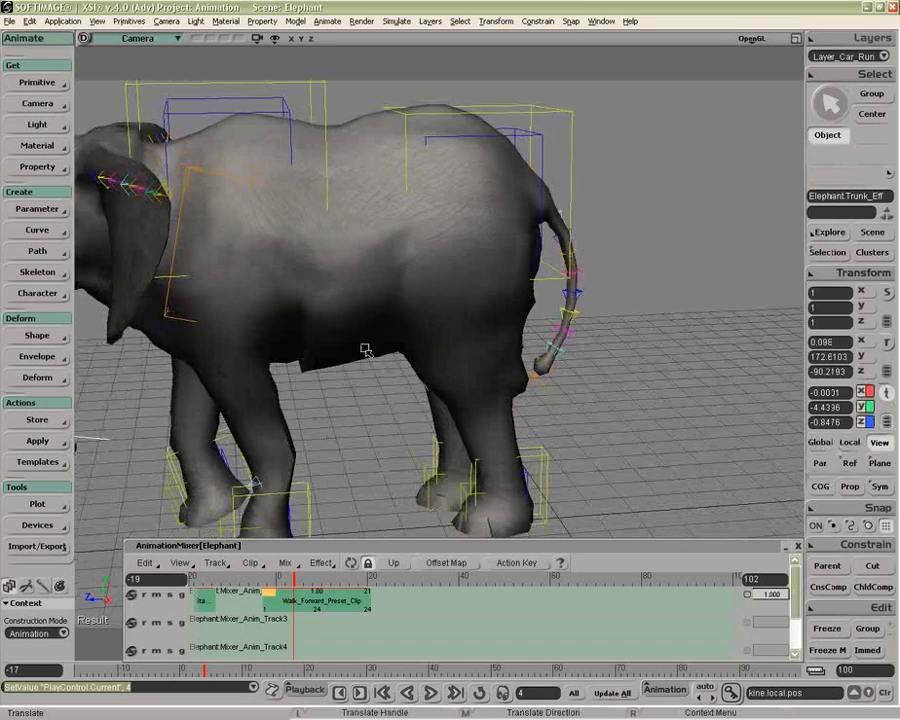
- Select the elephant mesh and show its torso and leg point selection
left_click(352, 336)
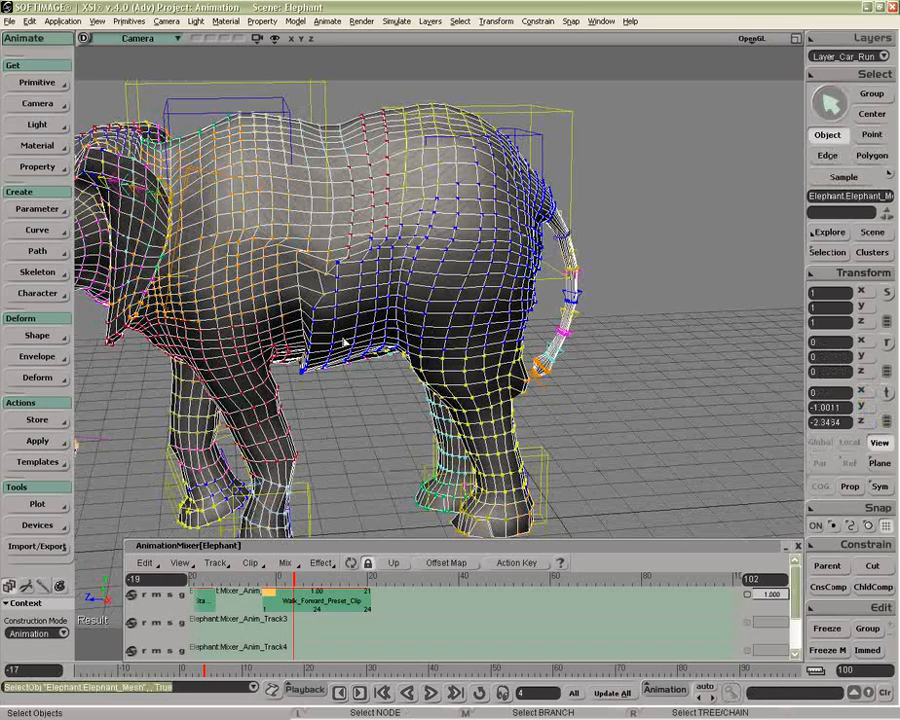
key("t")
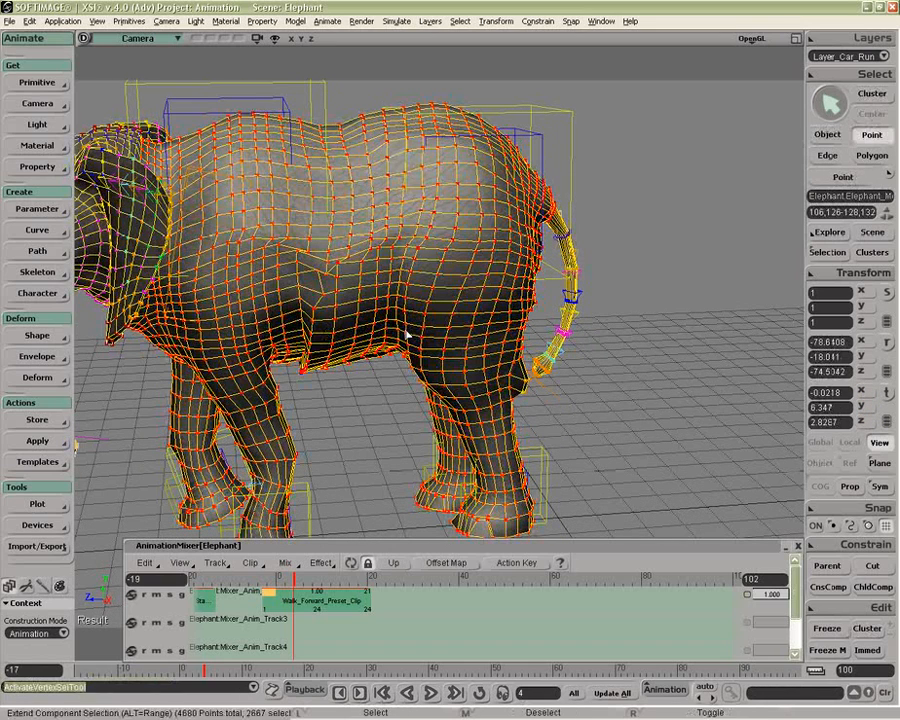
- Try smoothing the envelope weights of the selected torso and leg points with a different neighborhood depth
left_click(37, 356)
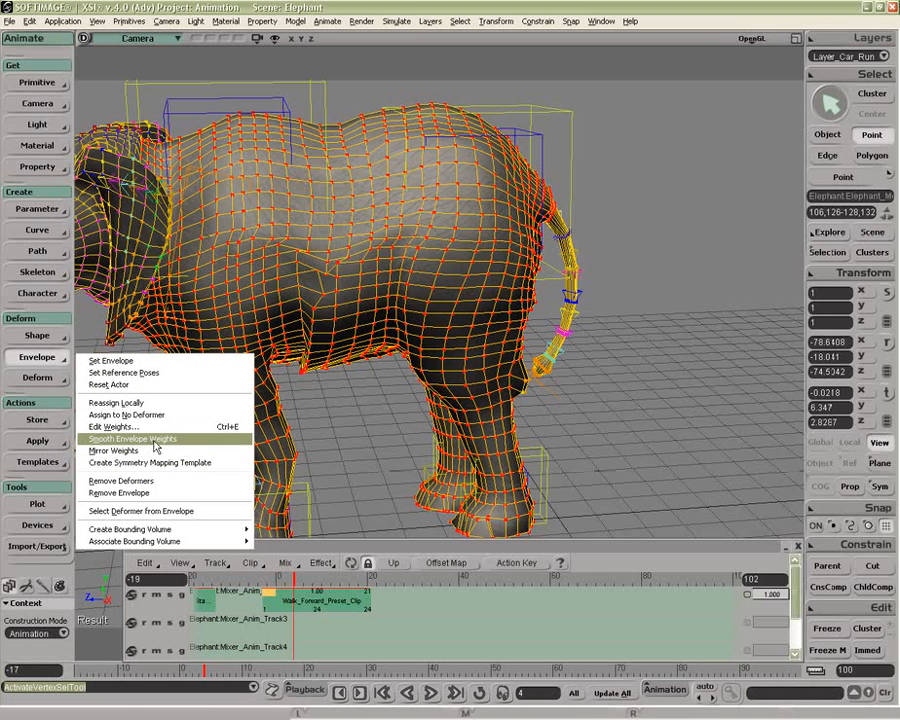
left_click(155, 441)
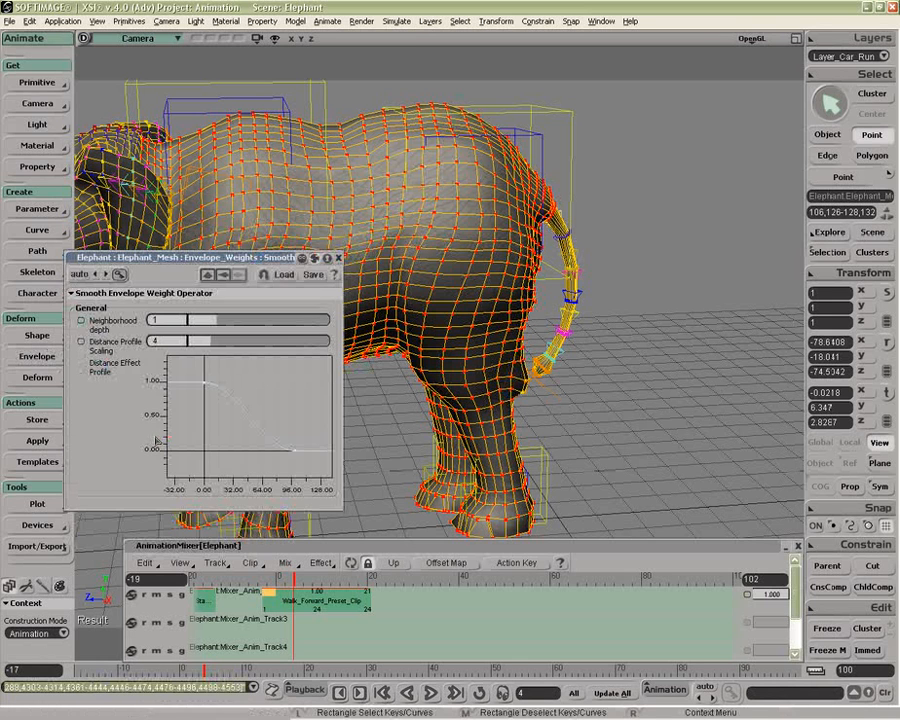
left_click_drag(226, 330, 208, 330)
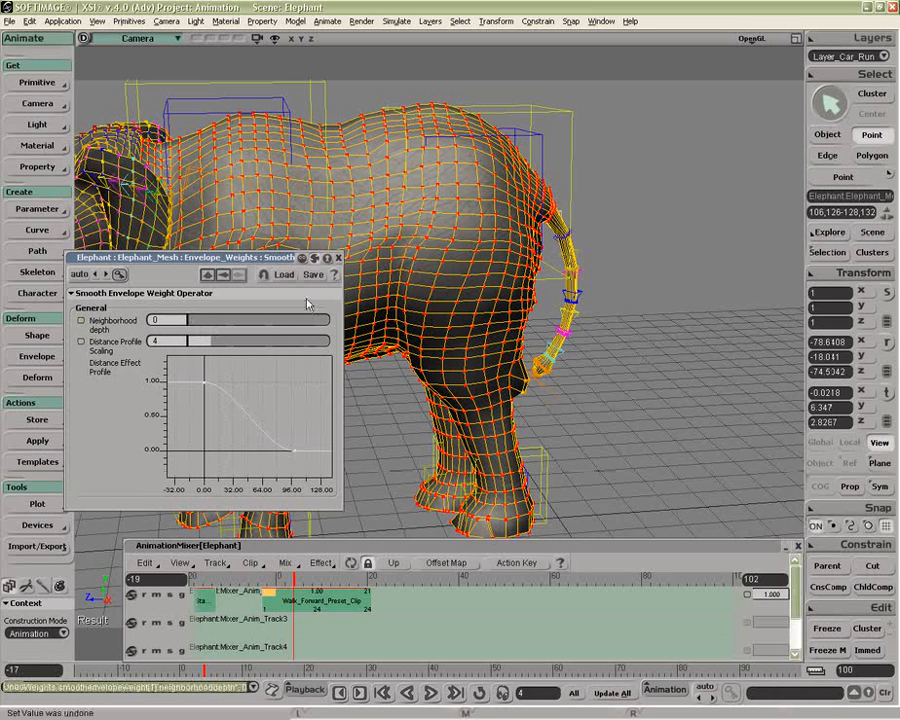
key("ctrl+z")
left_click(338, 258)
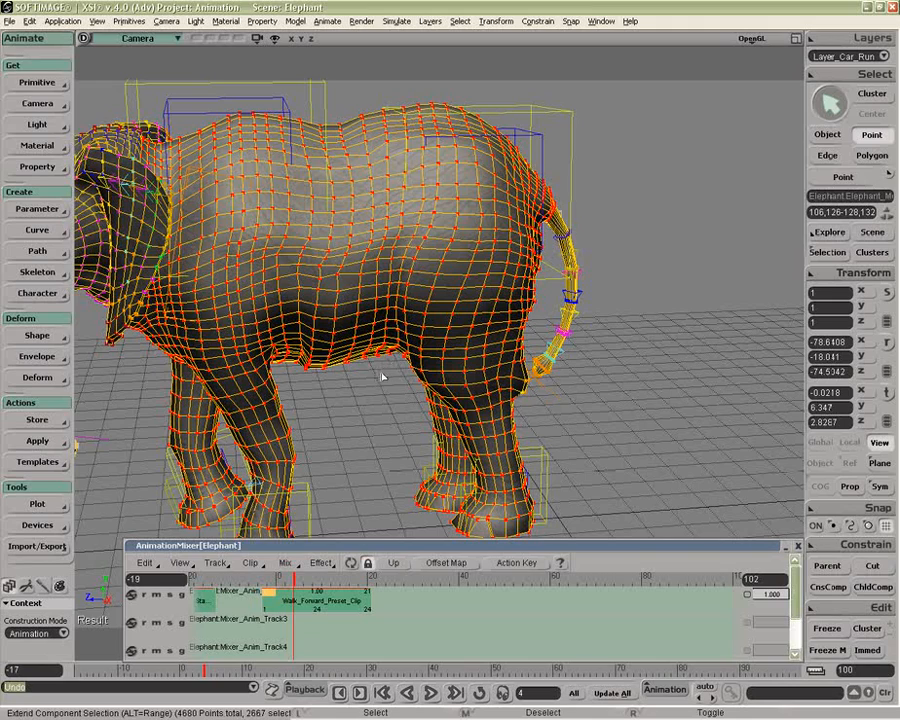
key("ctrl+z")
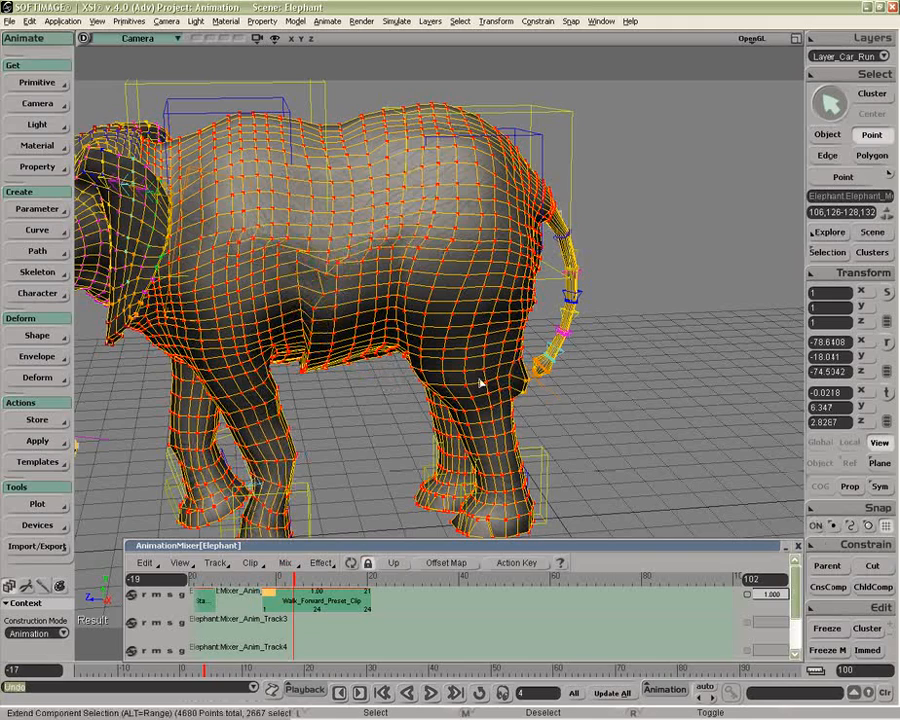
- Return the animation to frame -17 and view the whole elephant in its static pose
key("o")
left_click_drag(484, 428, 520, 426)
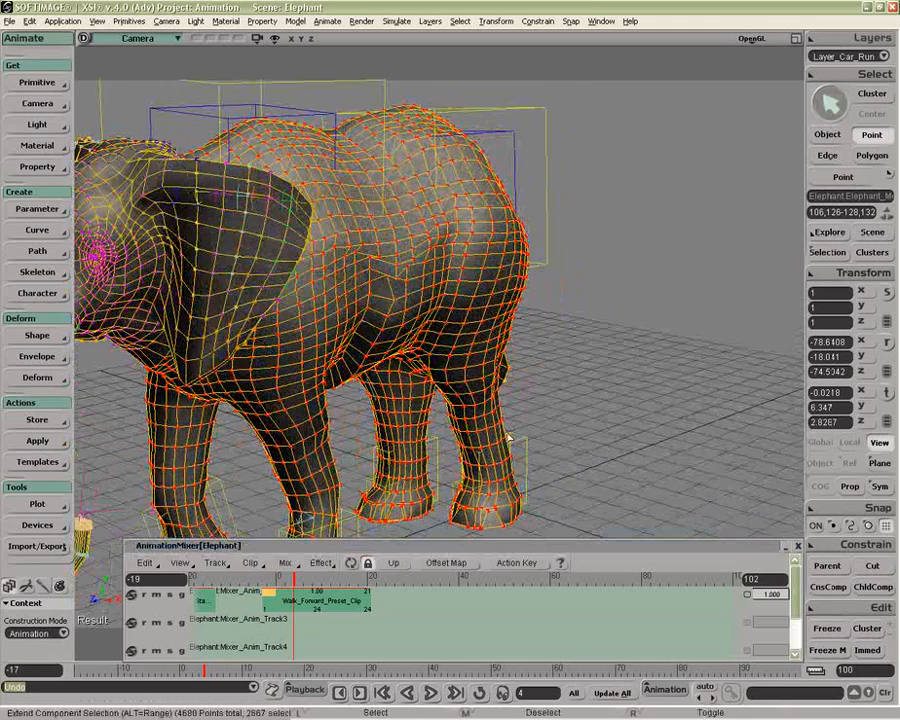
left_click(199, 579)
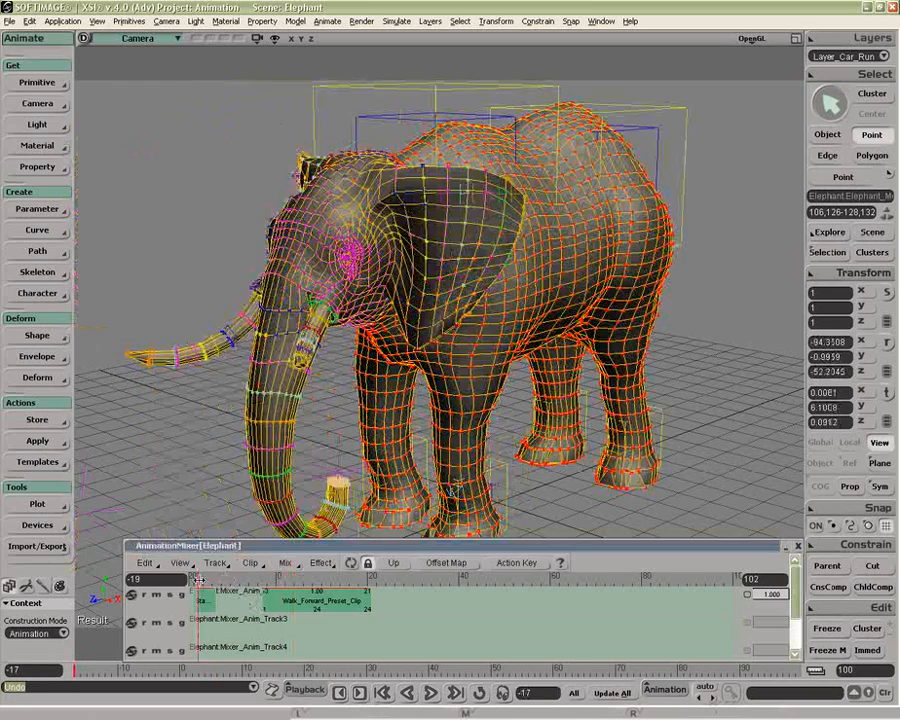
key("o")
left_click_drag(571, 372, 559, 367)
- Activate the Paint Weight tool on the mesh and display the Weight Panel
key("w")
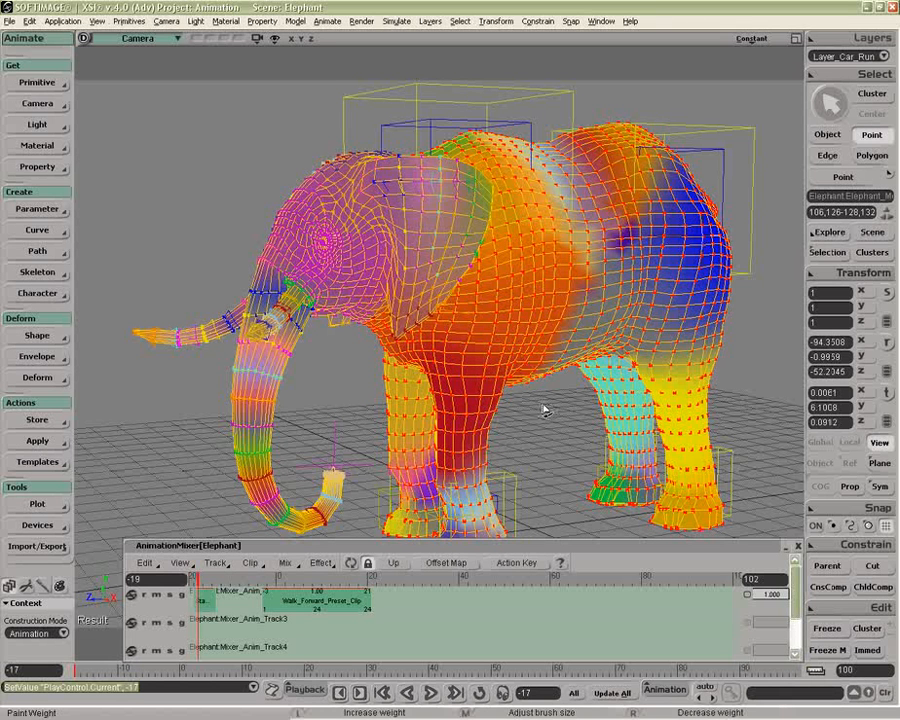
left_click(43, 587)
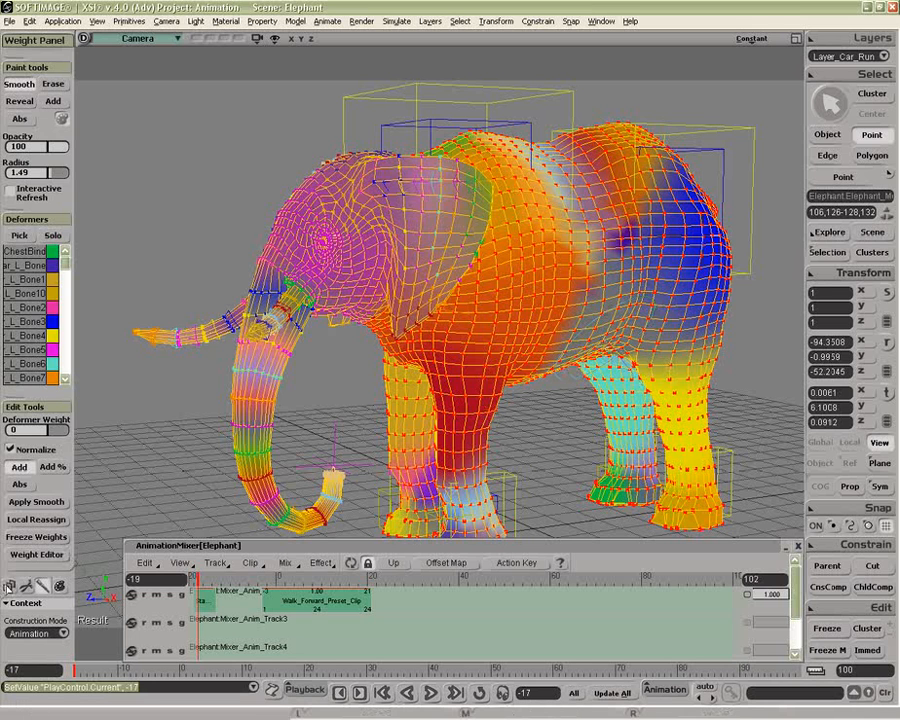
left_click(9, 588)
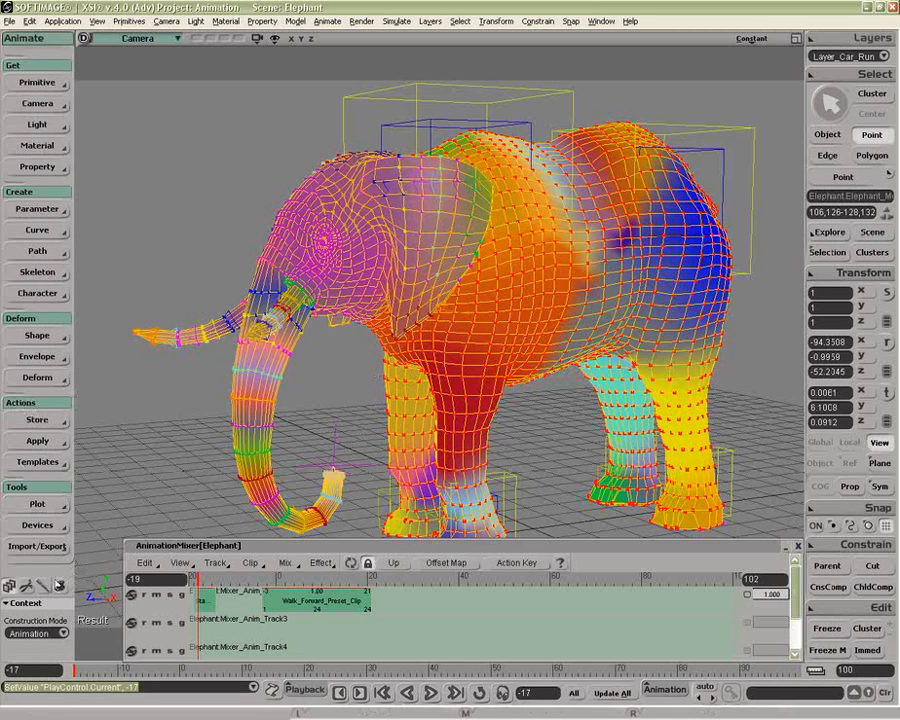
left_click(60, 585)
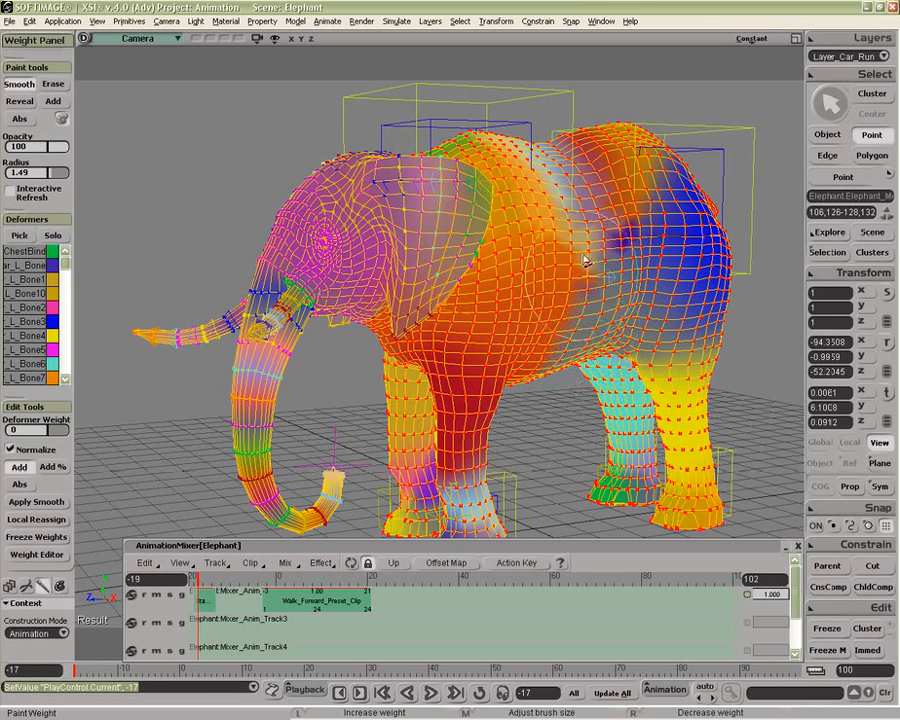
- Examine the colour-coded bone weights on the elephant's torso and head close up in the Right view
left_click(143, 40)
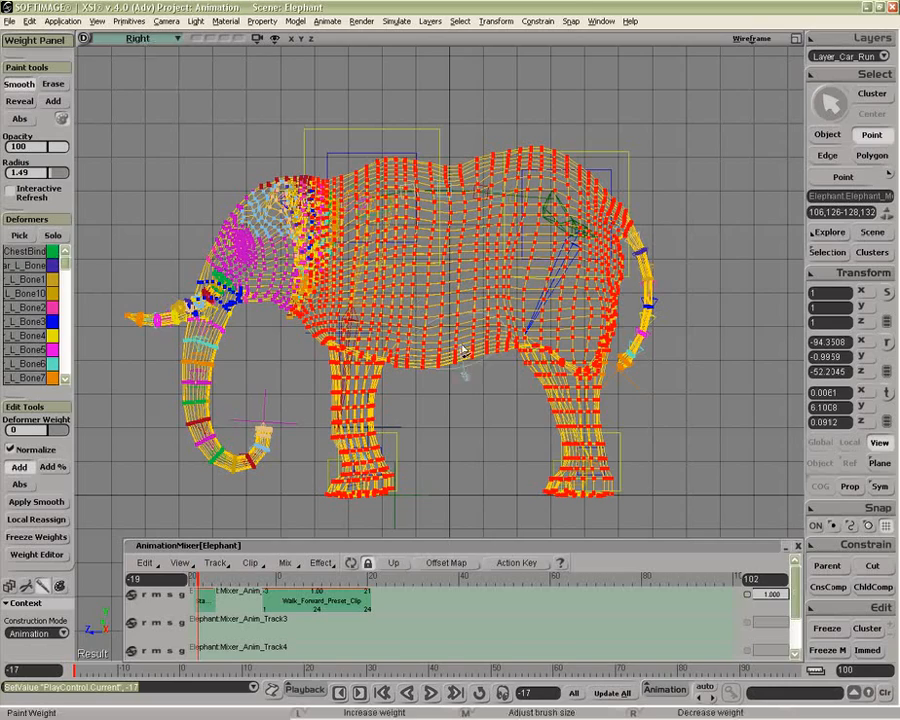
key("z")
middle_click_drag(416, 304, 500, 407)
left_click_drag(501, 407, 504, 432)
key("w")
mouse_move(447, 185)
left_mouse_down()
mouse_move(492, 305)
mouse_move(474, 290)
mouse_move(481, 412)
left_mouse_up()
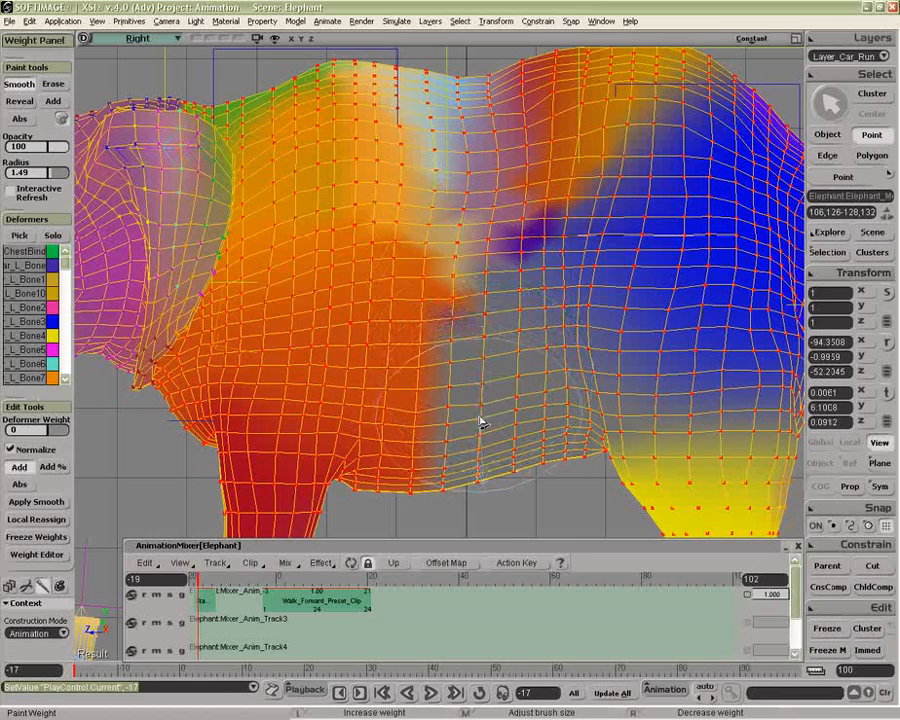
key("z")
left_click_drag(474, 434, 553, 393)
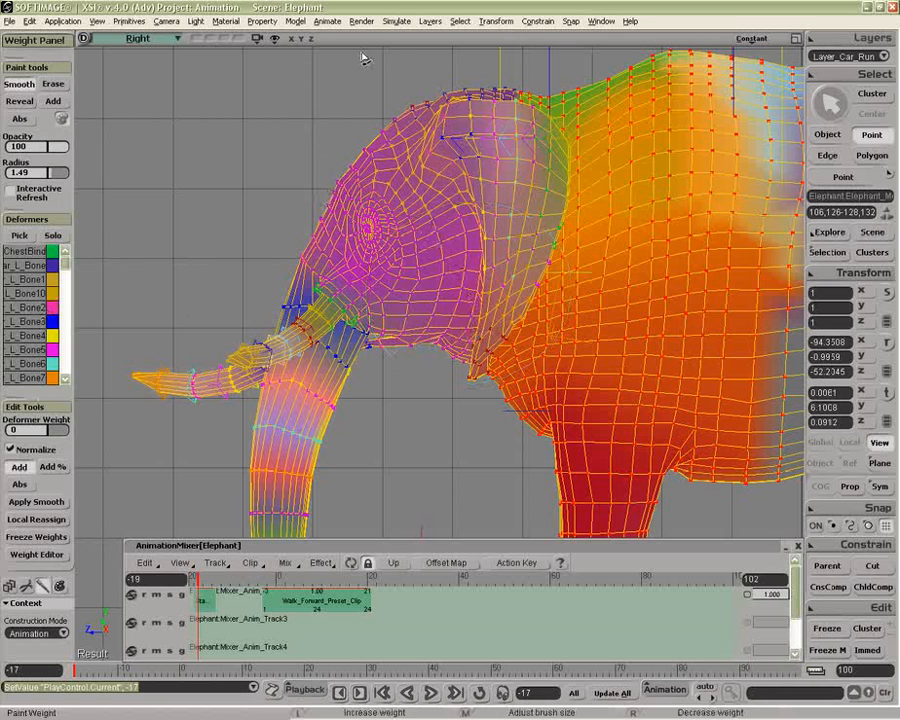
- Leave weight painting, set the Right view to Shaded display, and reselect the elephant mesh as an object
middle_click(756, 43)
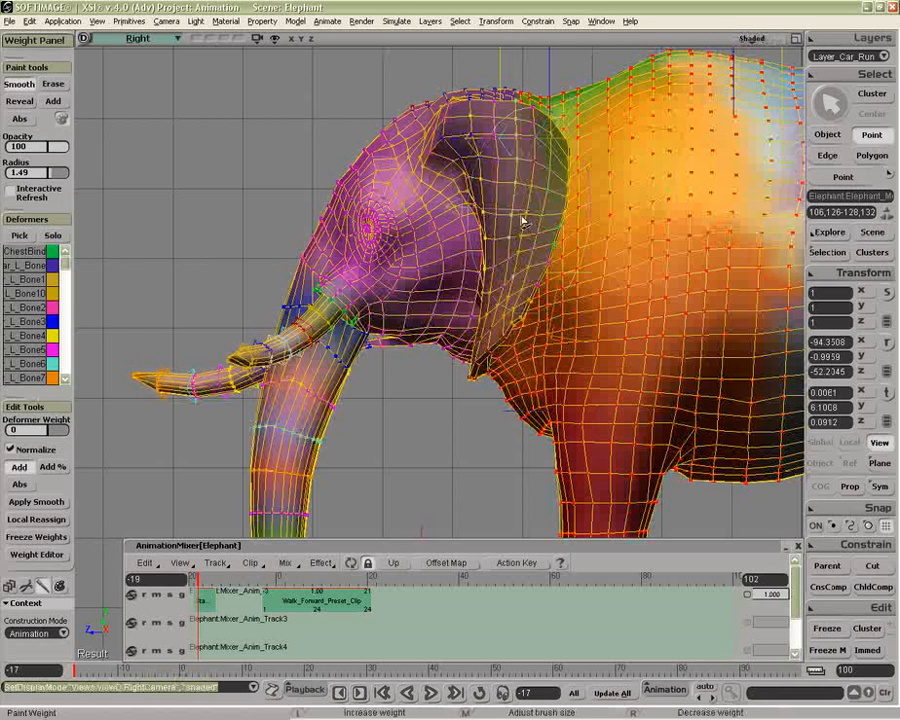
middle_click(753, 43)
key("space")
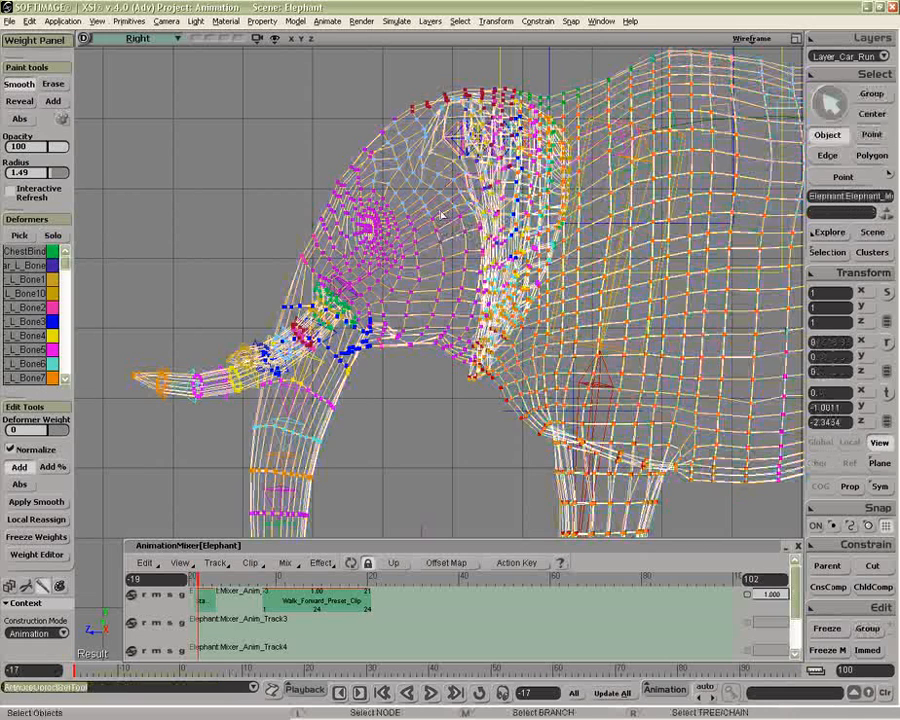
left_click(442, 215)
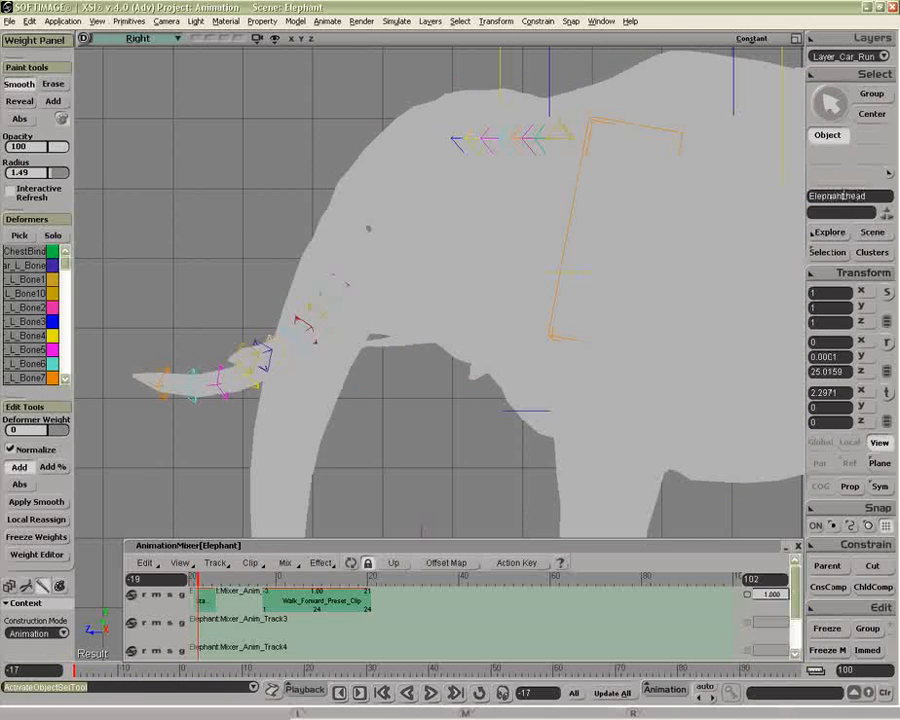
left_click(751, 38)
left_click(760, 132)
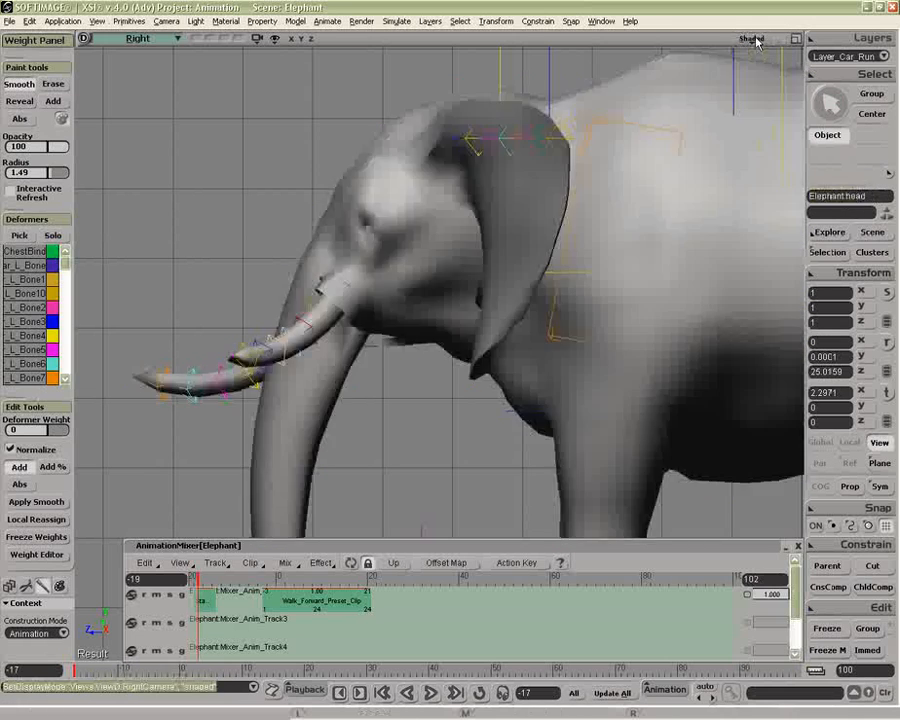
left_click(458, 237)
- Browse the mesh's deformer list, open the Weight Editor, and review the point weights across the ear and head bone columns
scroll(65, 272, "down", 1)
left_click_drag(64, 272, 64, 305)
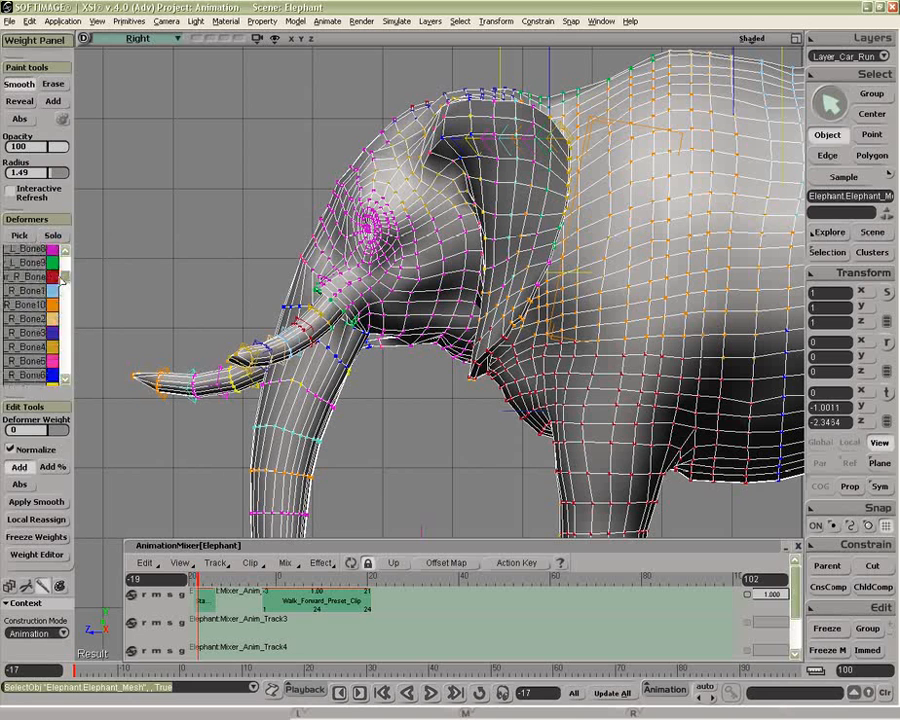
mouse_move(63, 264)
left_mouse_down()
mouse_move(61, 376)
mouse_move(62, 250)
left_mouse_up()
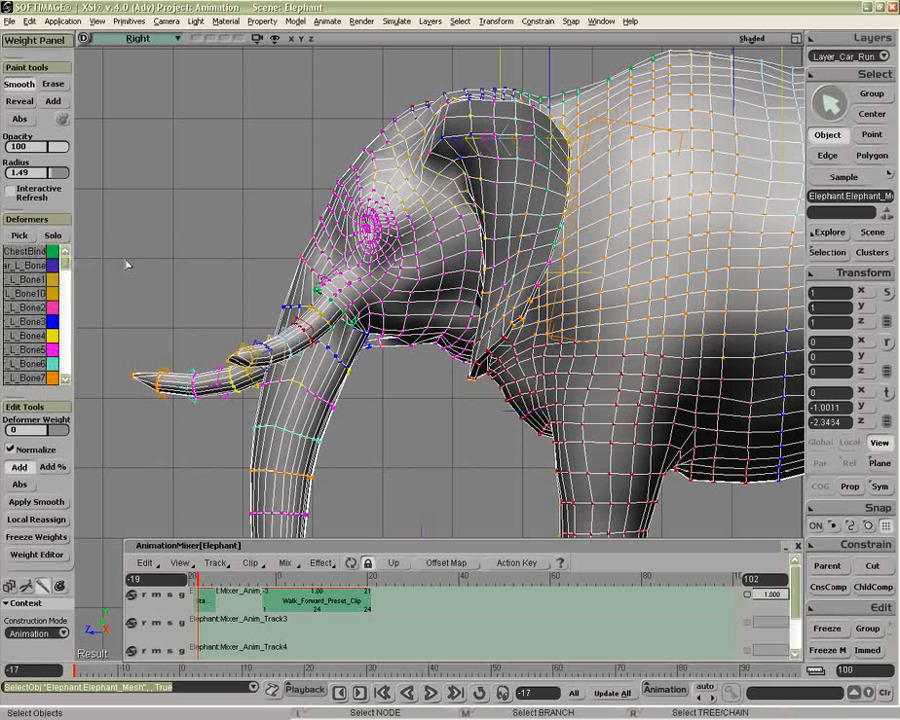
key("shift")
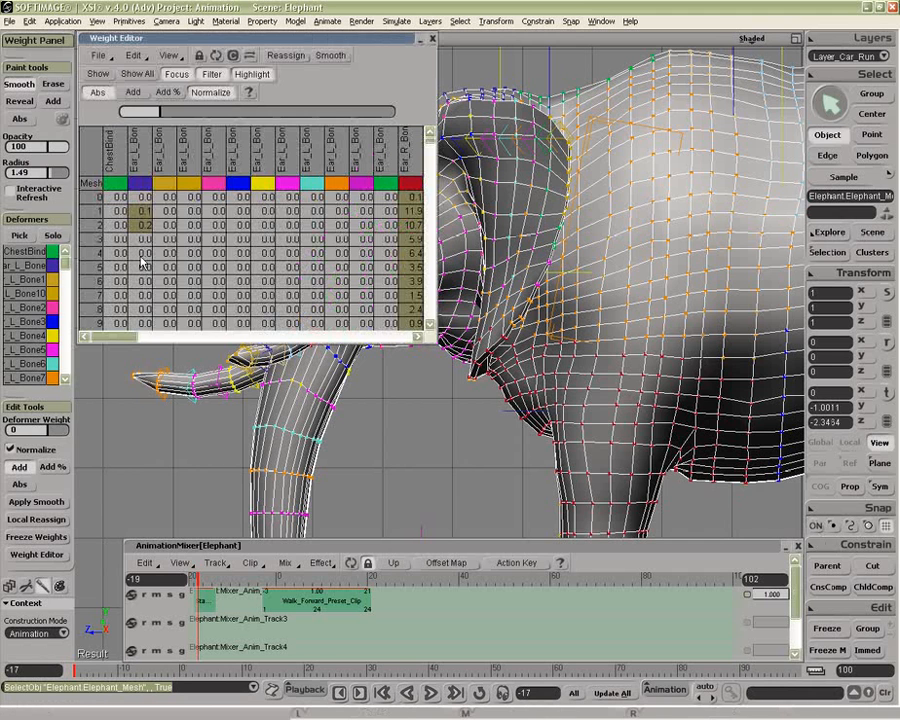
left_click_drag(117, 337, 177, 335)
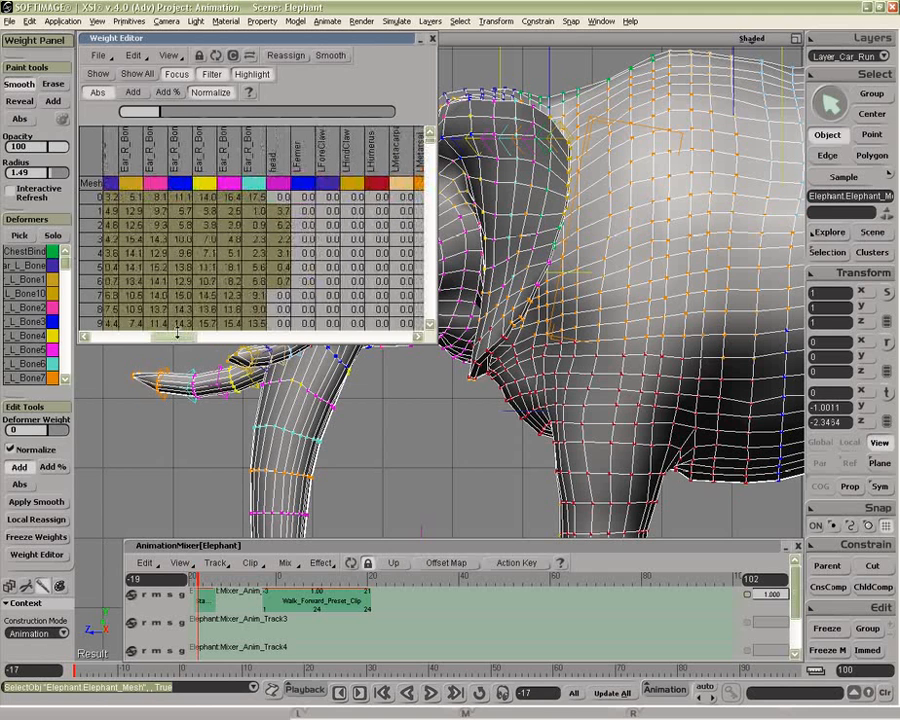
- Highlight the head bone's column in the Weight Editor, then close the editor
left_click(280, 168)
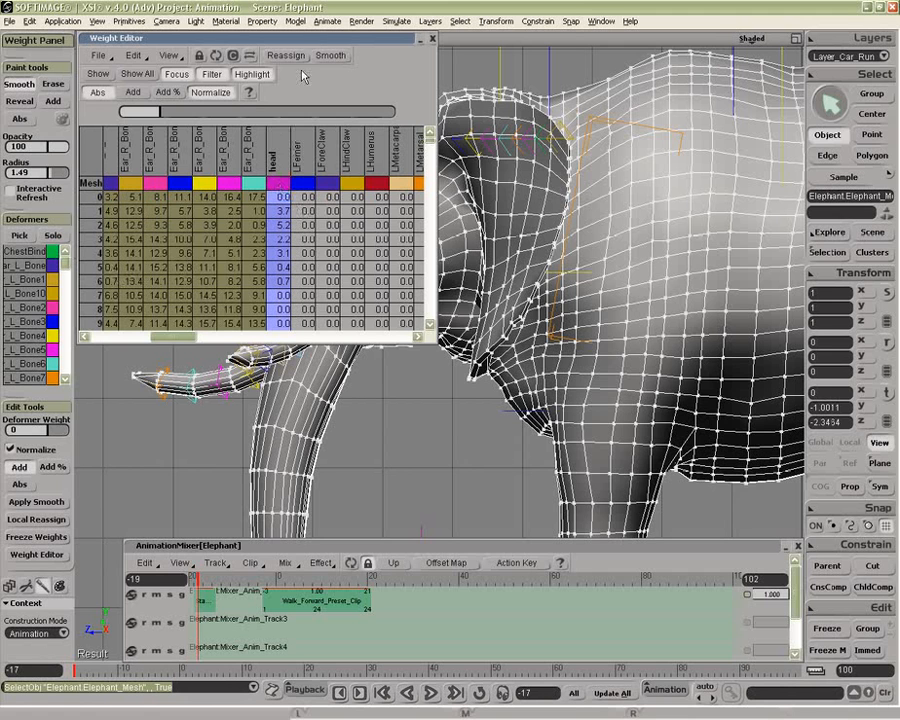
left_click(420, 41)
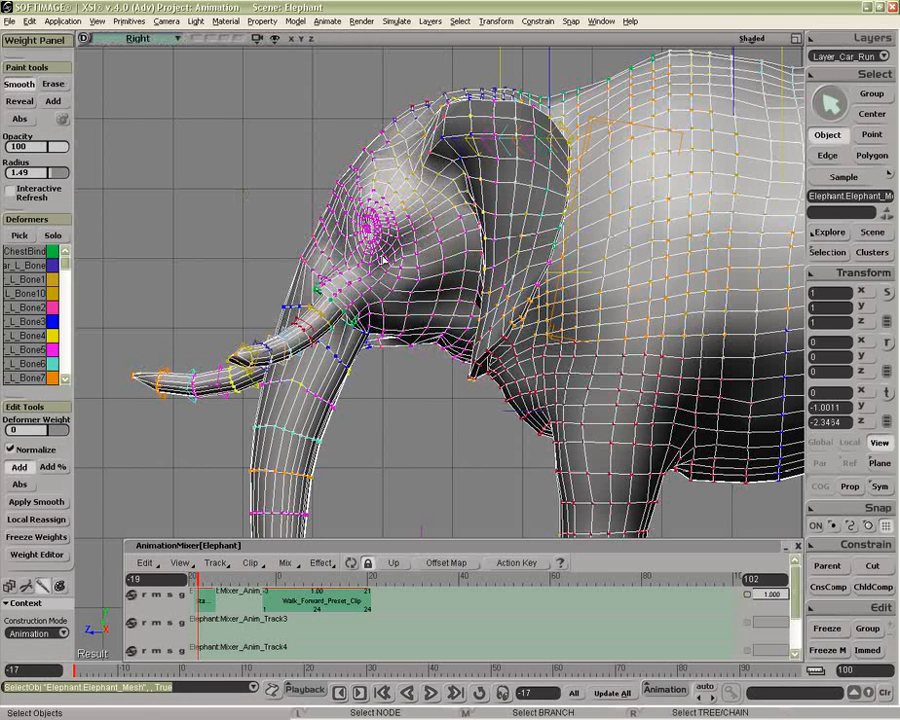
- Paint weight over the area around the elephant's eye in Add mode with brush radius 0.59 and opacity 100
key("w")
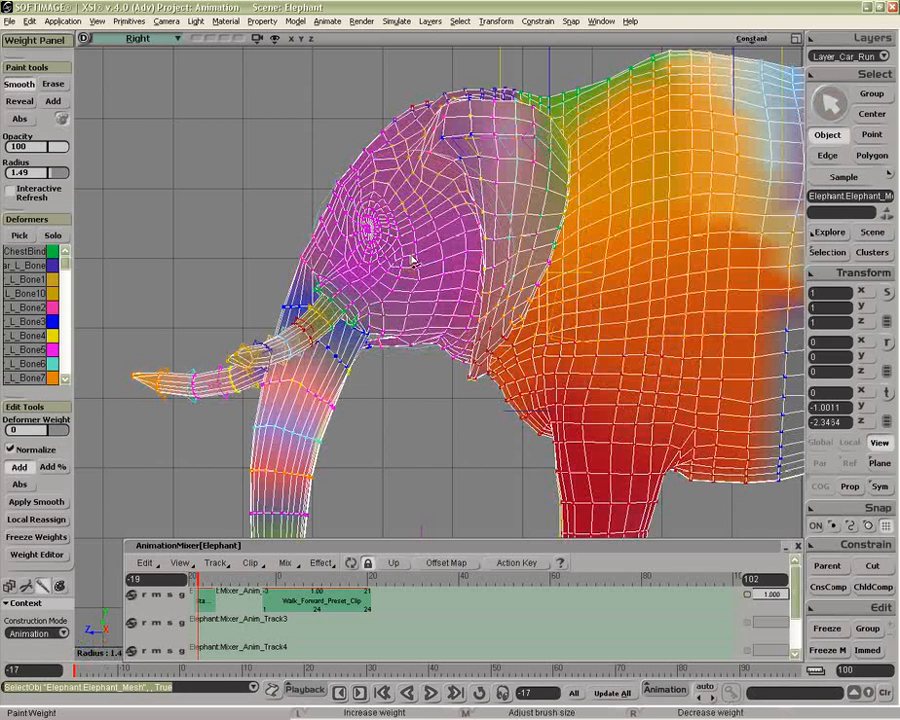
middle_click_drag(403, 272, 399, 270)
left_click(56, 103)
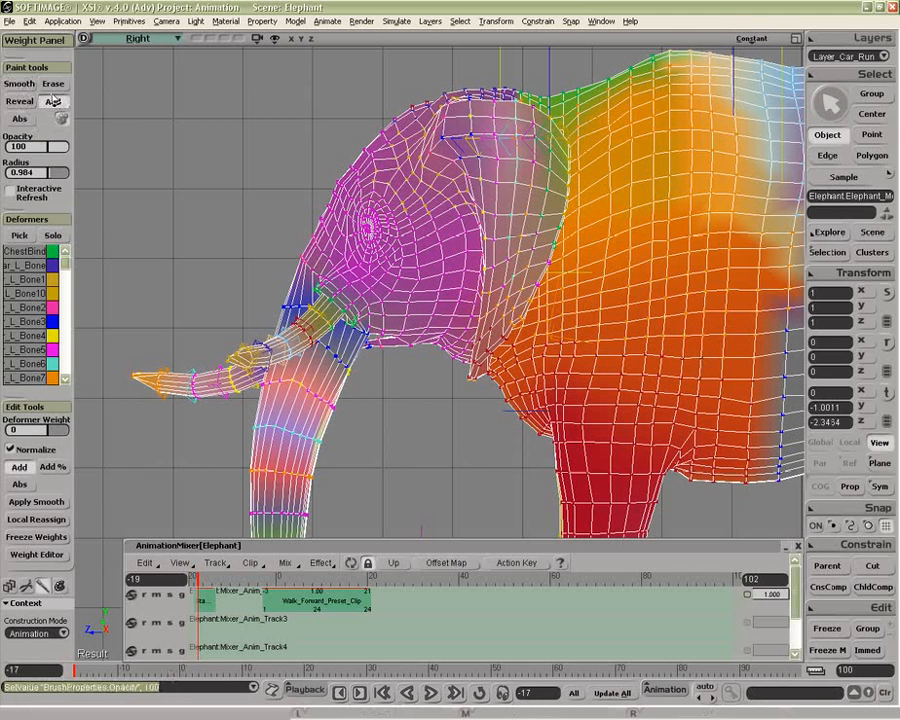
middle_click_drag(421, 208, 350, 183)
mouse_move(380, 215)
left_mouse_down()
mouse_move(424, 233)
mouse_move(400, 203)
mouse_move(383, 222)
left_mouse_up()
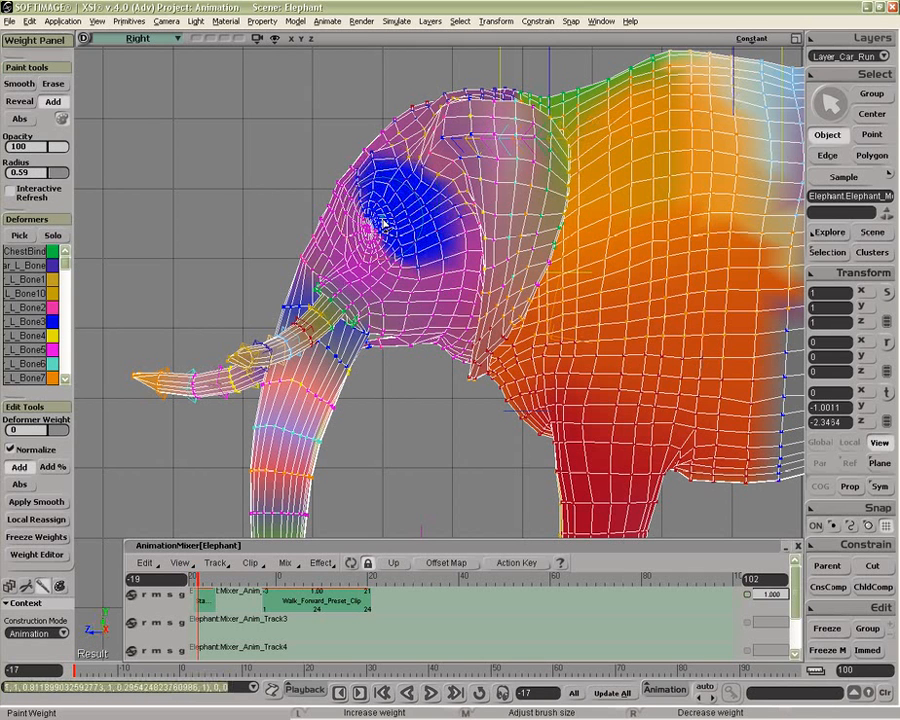
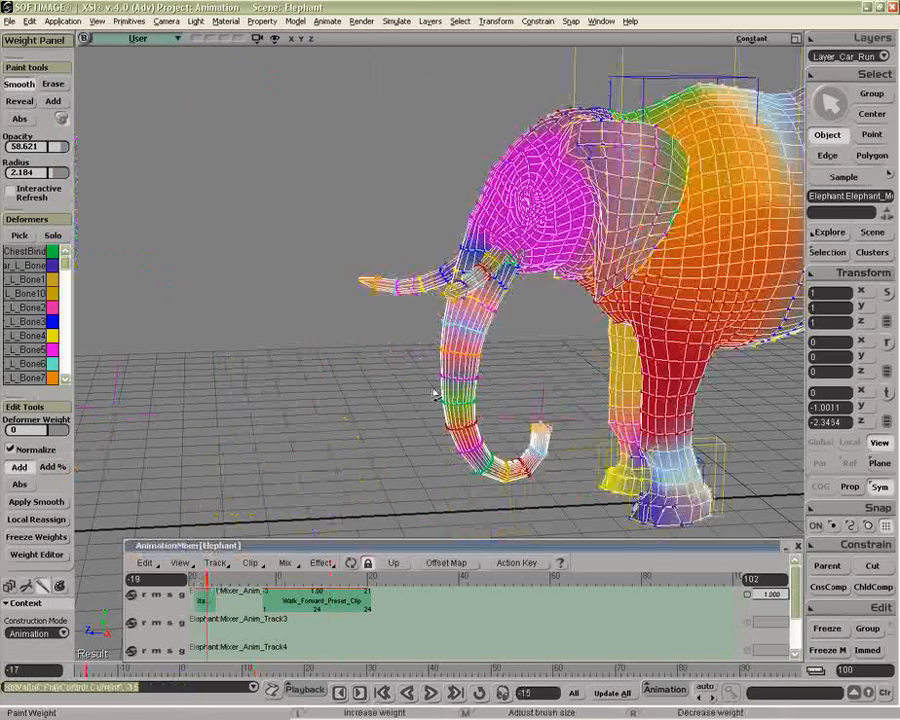
- Smooth the weights across the elephant's torso with the paint brush at opacity 100 and radius 2.184
middle_click_drag(434, 394, 535, 296)
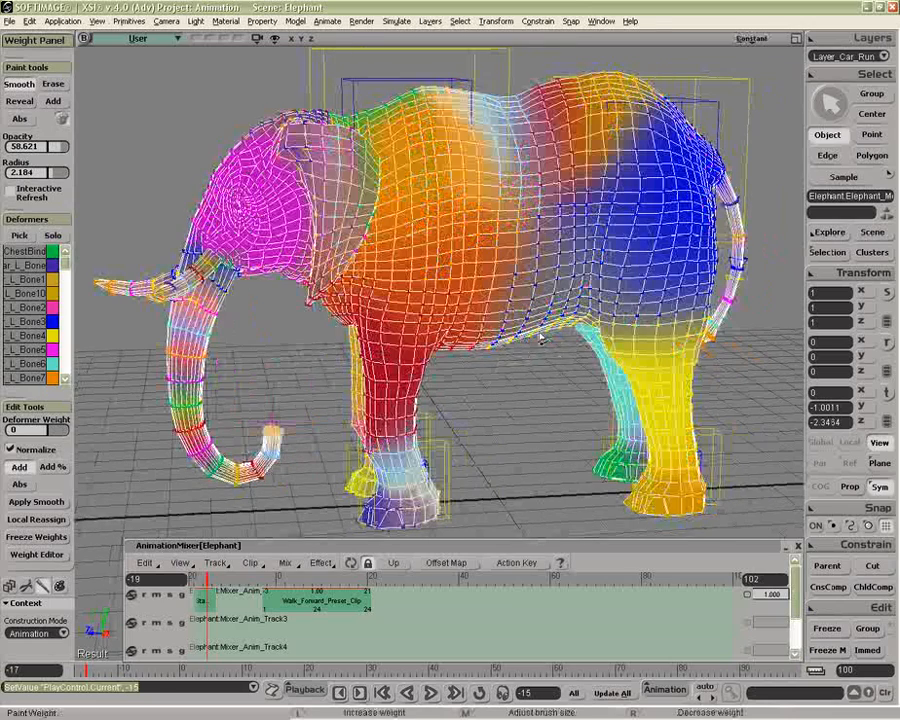
left_click(59, 147)
left_click_drag(86, 150, 127, 159)
mouse_move(504, 321)
left_mouse_down()
mouse_move(541, 338)
mouse_move(532, 157)
mouse_move(568, 151)
left_mouse_up()
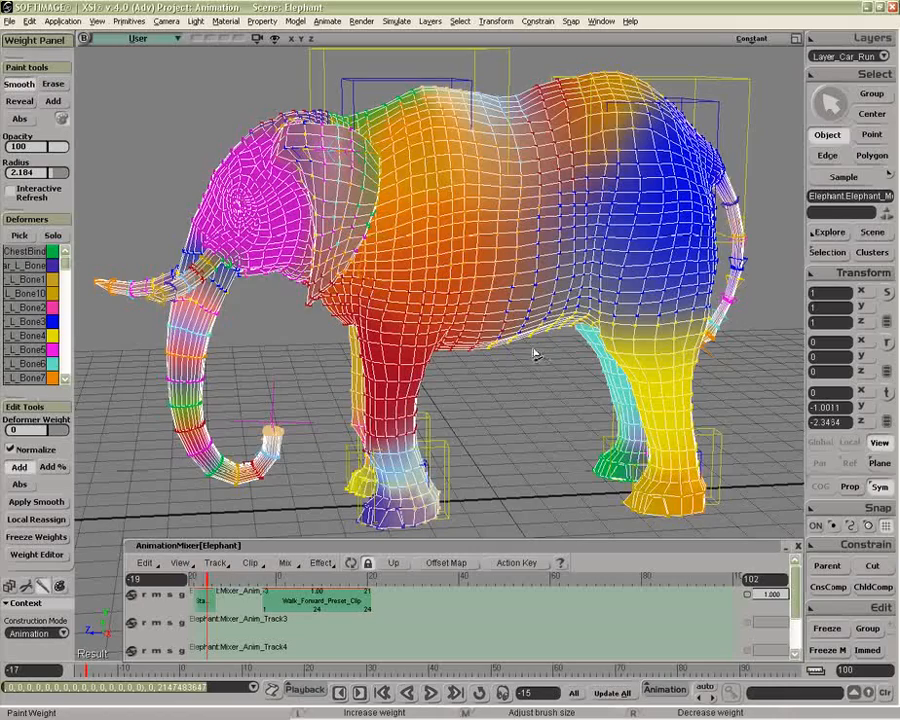
- Scrub the walk clip to frame 1 with Shaded display to inspect the torso and hindquarter deformation
middle_click_drag(533, 358, 408, 537)
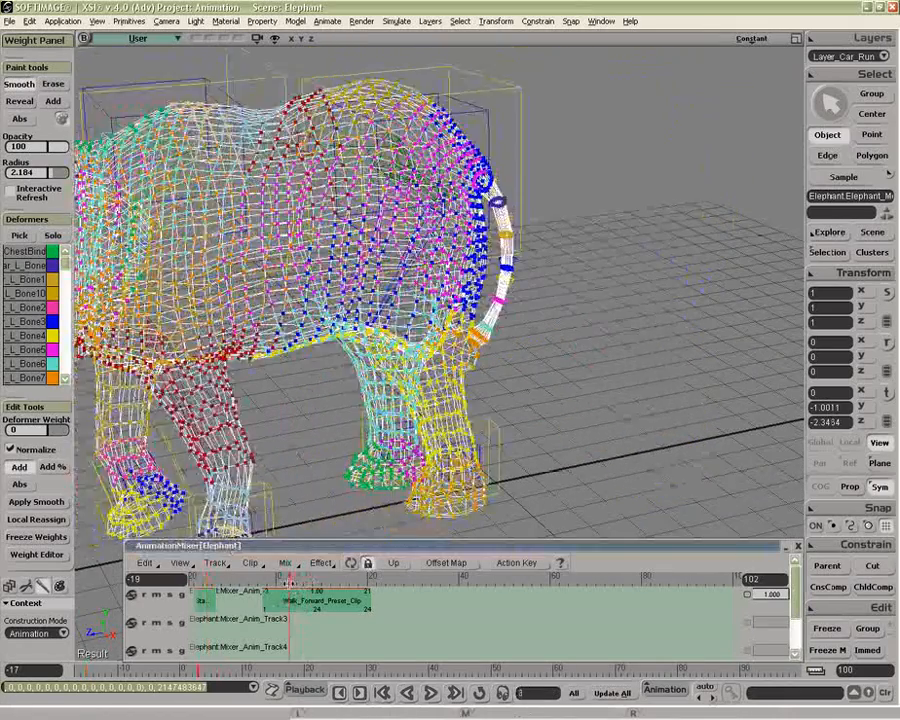
mouse_move(290, 582)
left_mouse_down()
mouse_move(301, 582)
mouse_move(276, 582)
left_mouse_up()
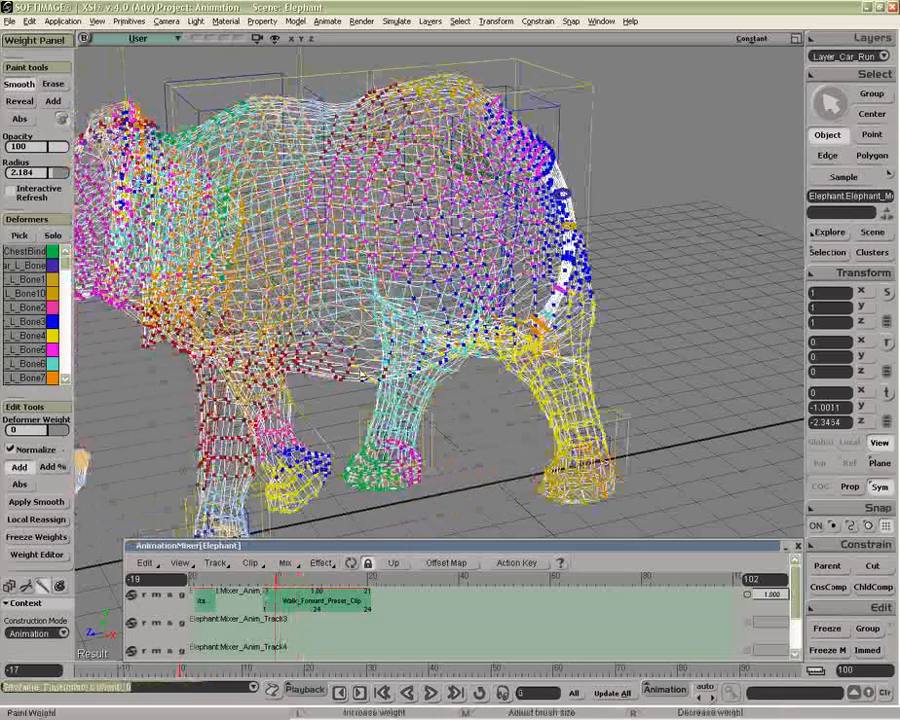
left_click(750, 39)
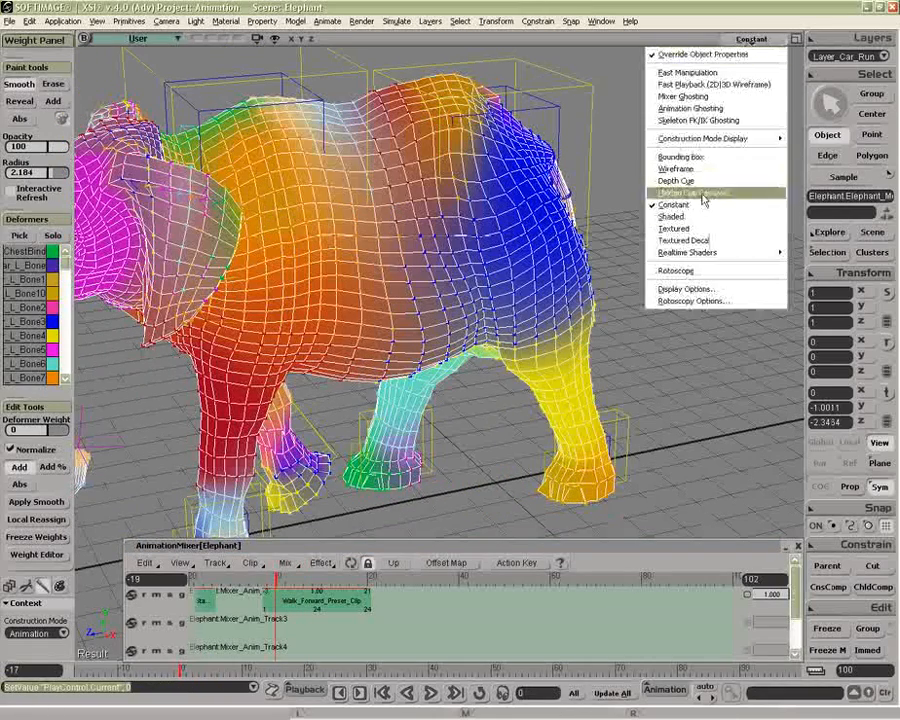
left_click(699, 219)
key("space")
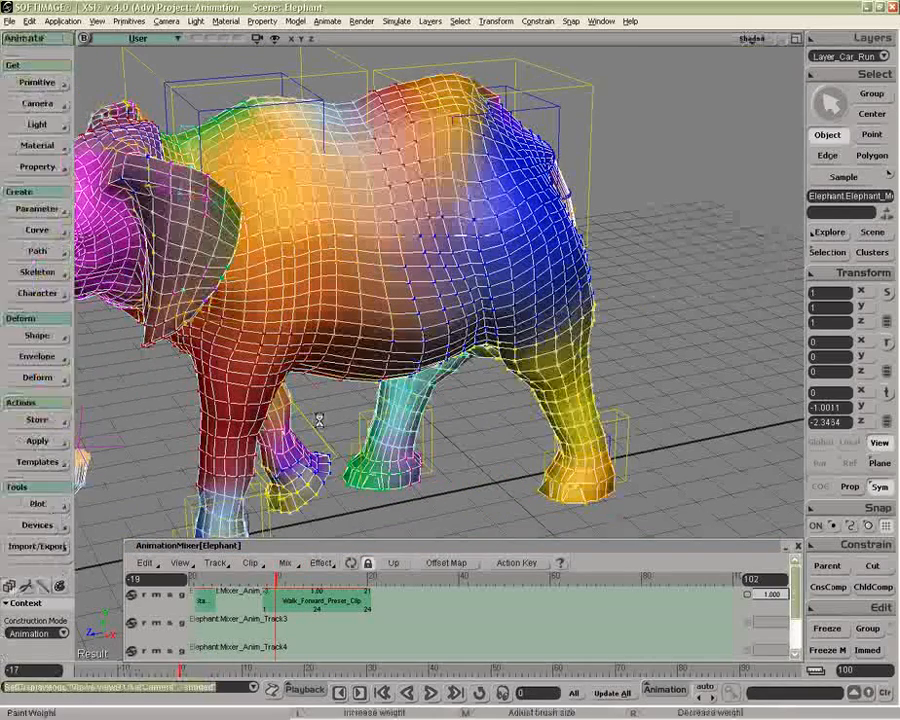
mouse_move(278, 580)
left_mouse_down()
mouse_move(303, 579)
mouse_move(280, 580)
left_mouse_up()
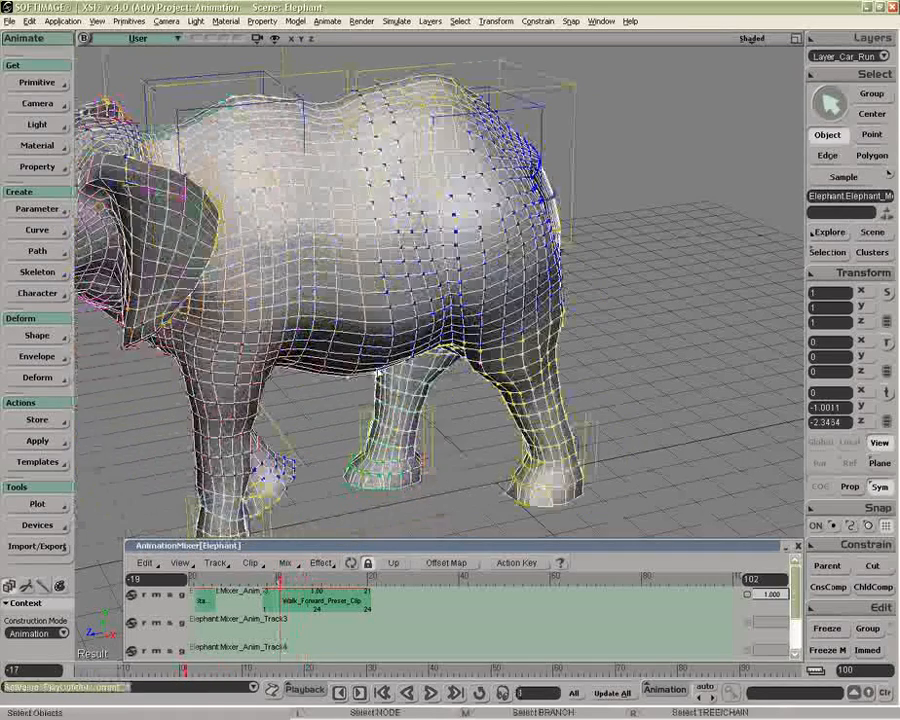
key("o")
mouse_move(412, 325)
left_mouse_down()
mouse_move(461, 257)
mouse_move(527, 261)
mouse_move(410, 297)
mouse_move(374, 242)
mouse_move(372, 220)
mouse_move(386, 305)
mouse_move(349, 333)
mouse_move(385, 318)
mouse_move(362, 322)
mouse_move(420, 316)
left_mouse_up()
key("space")
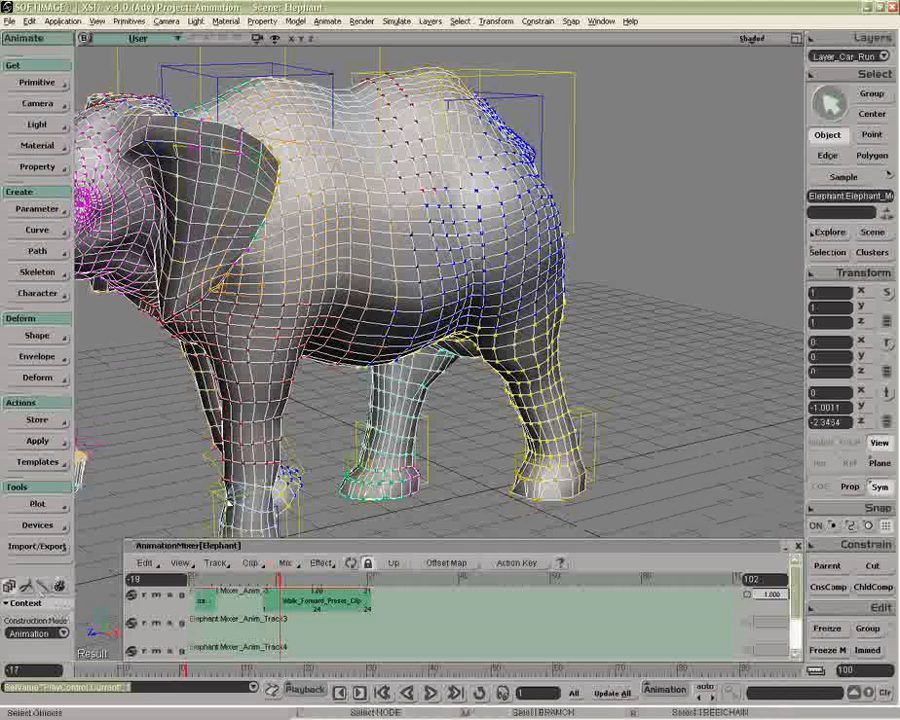
- Review the weight painting and editing tools and the available envelope commands
left_click(44, 587)
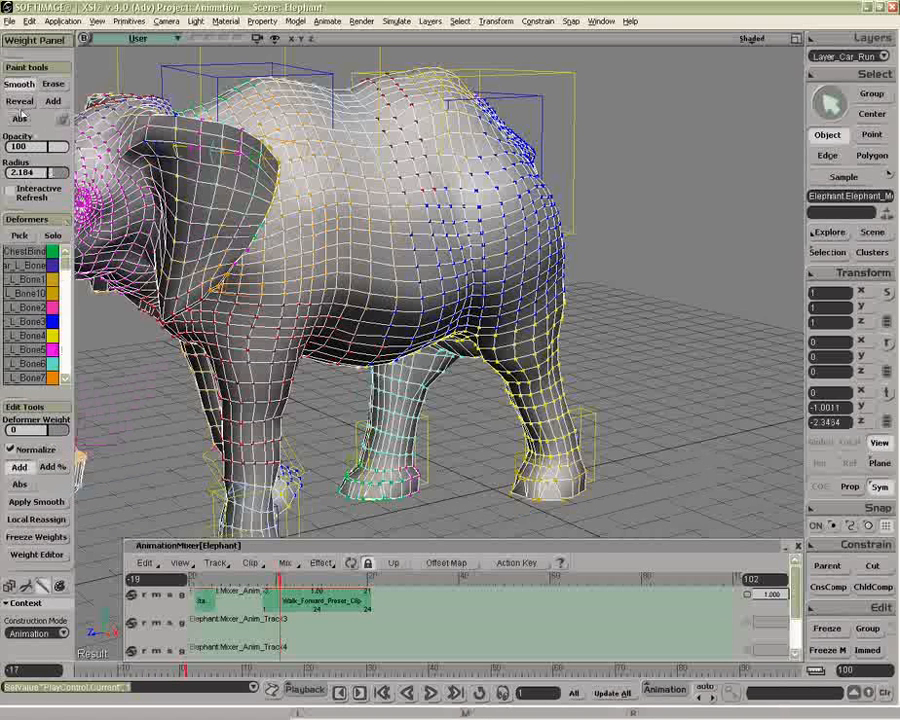
key("s")
left_click_drag(368, 321, 426, 295)
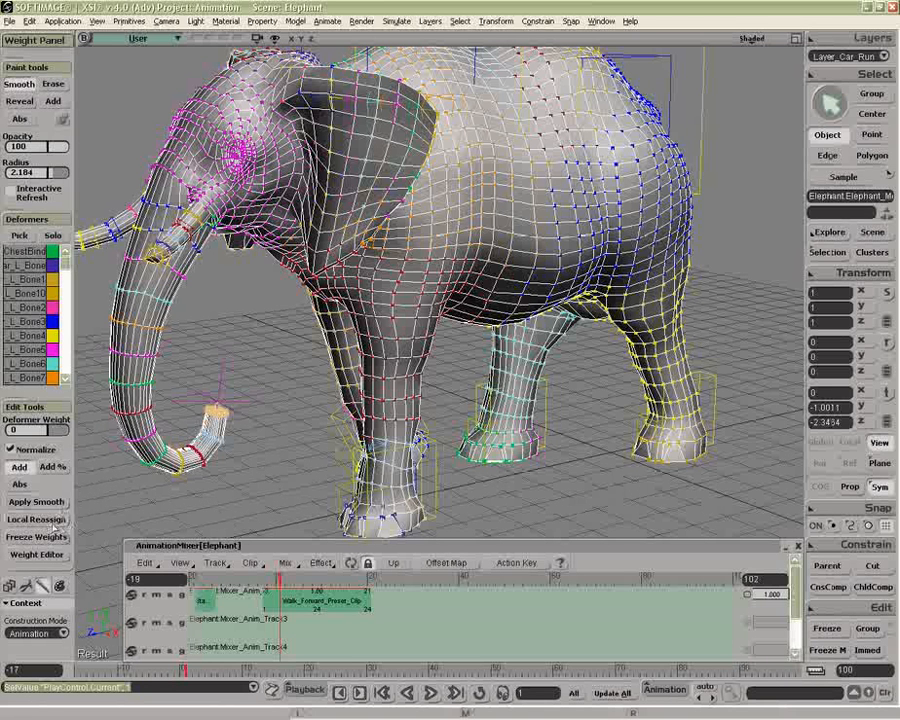
left_click(8, 586)
left_click(38, 357)
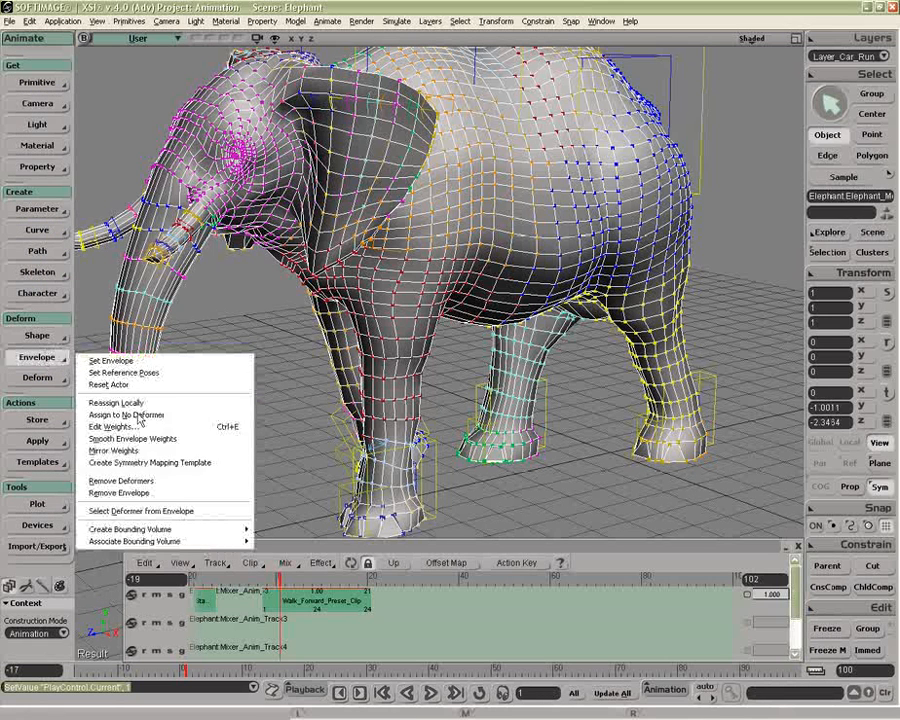
left_click(190, 451)
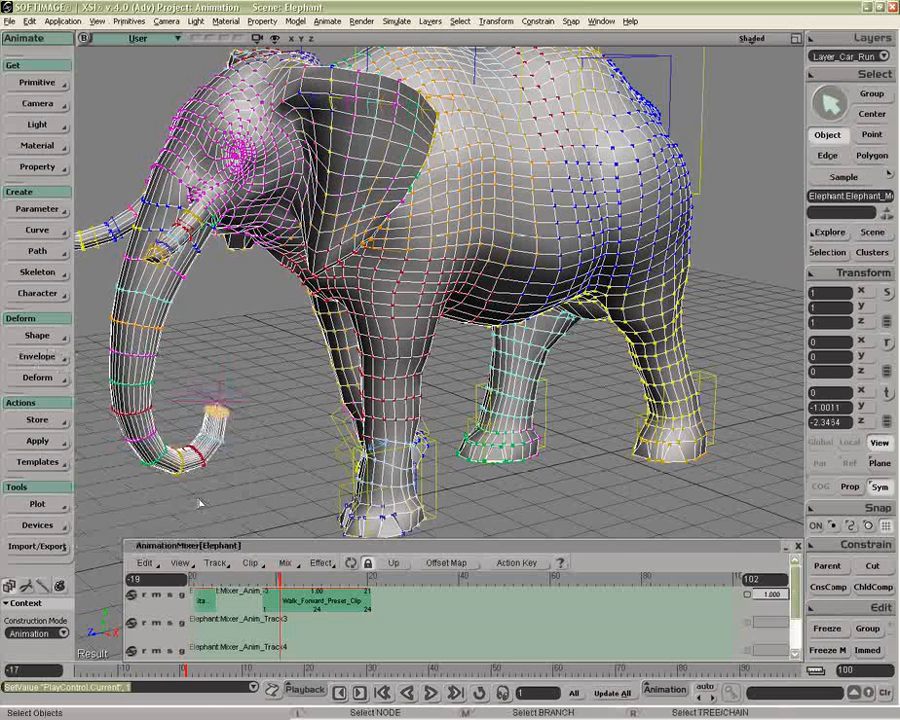
- Show the elephant mesh's clusters in the Explorer and expand the operators under EnvelopWeightCls1's Envelope_Weights
key("8")
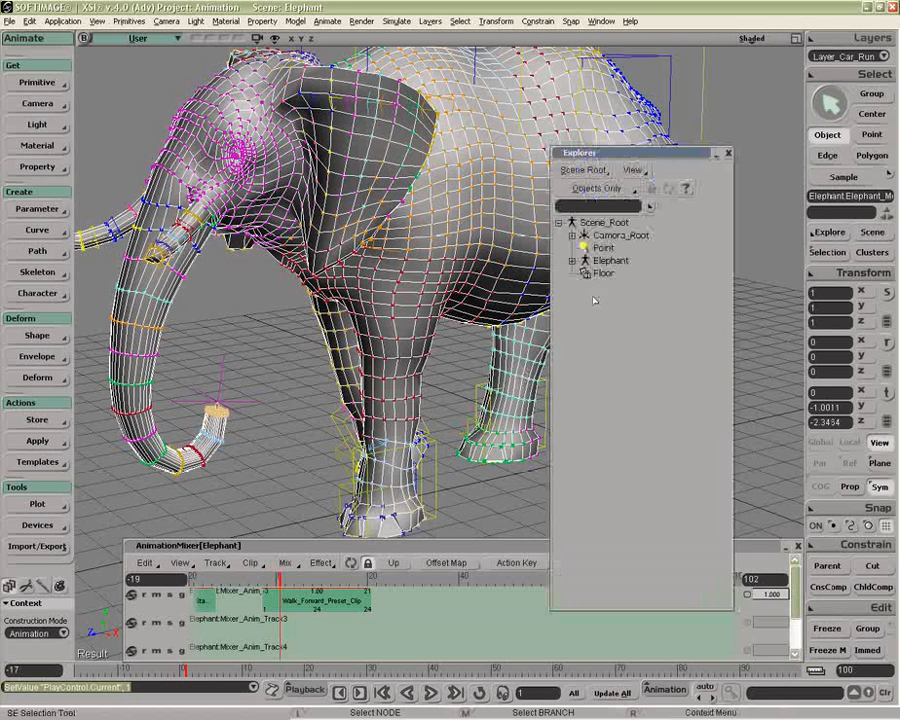
key("e")
left_click(572, 237)
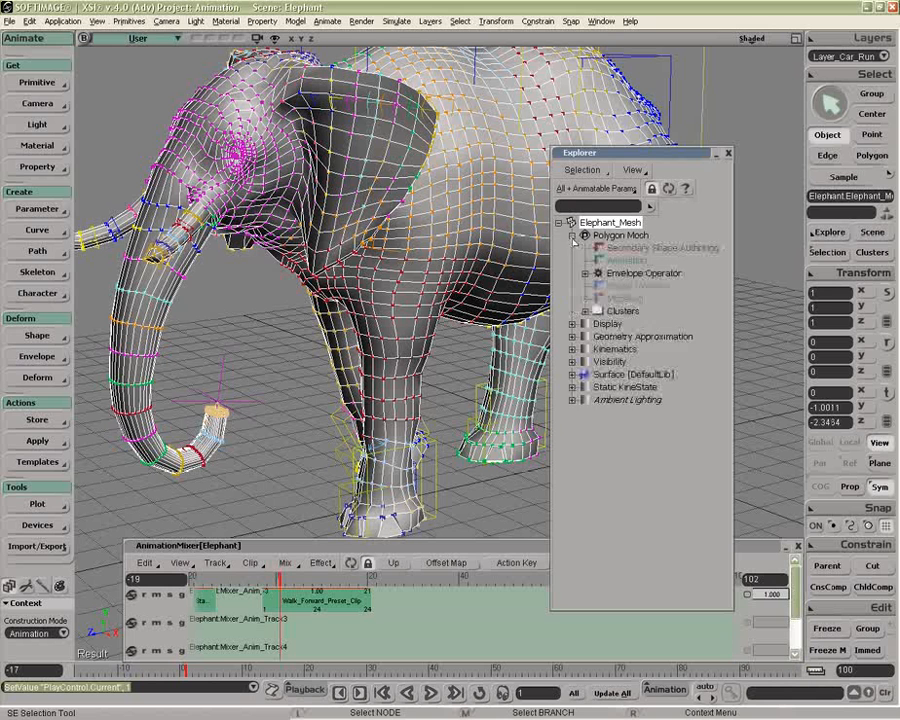
left_click(585, 311)
left_click(597, 350)
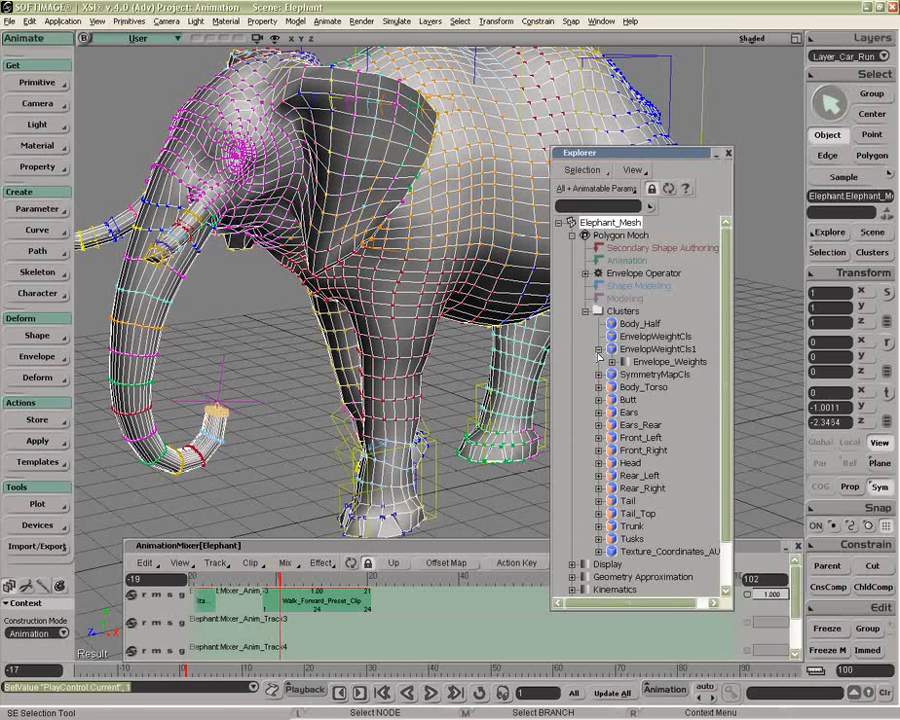
left_click(612, 362)
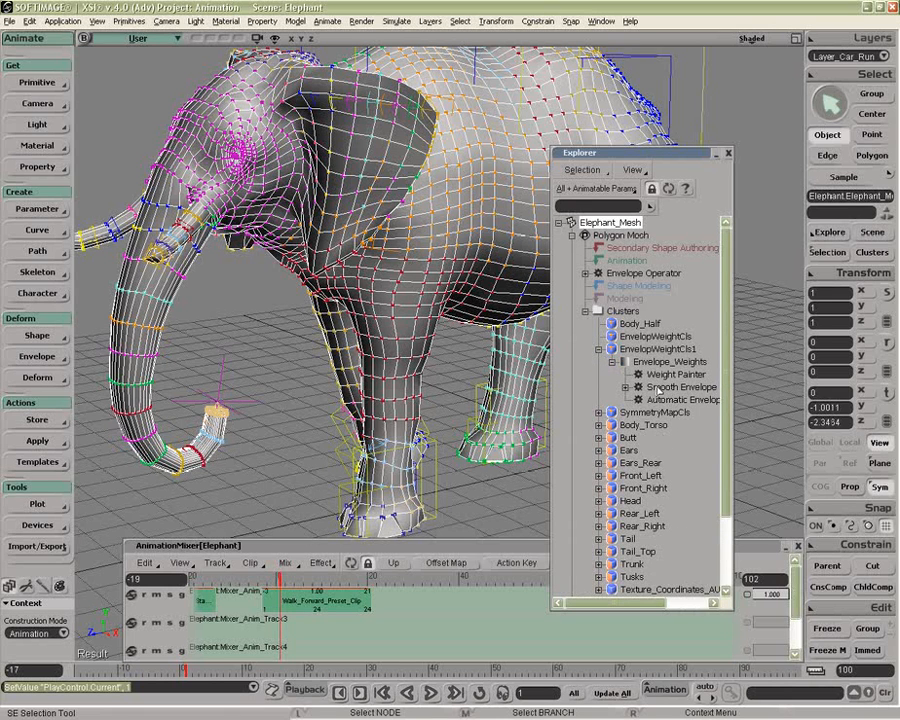
- Set the Smooth Envelope Weight operator's Neighborhood depth to 2 and Distance Profile Scaling to 9.21, checking the deformation at frame 5
left_click(639, 388)
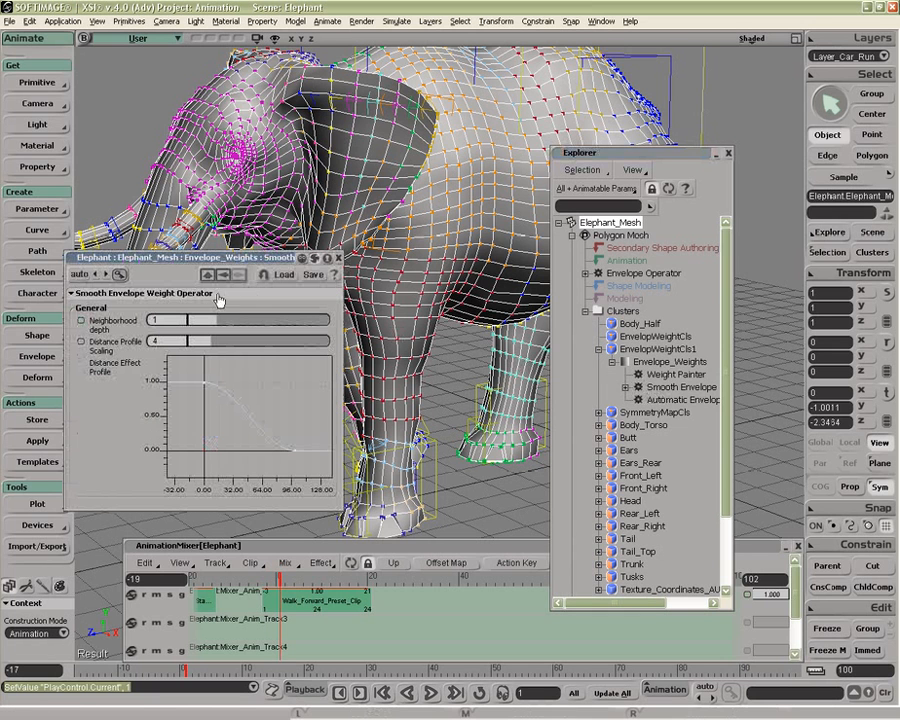
left_click(207, 327)
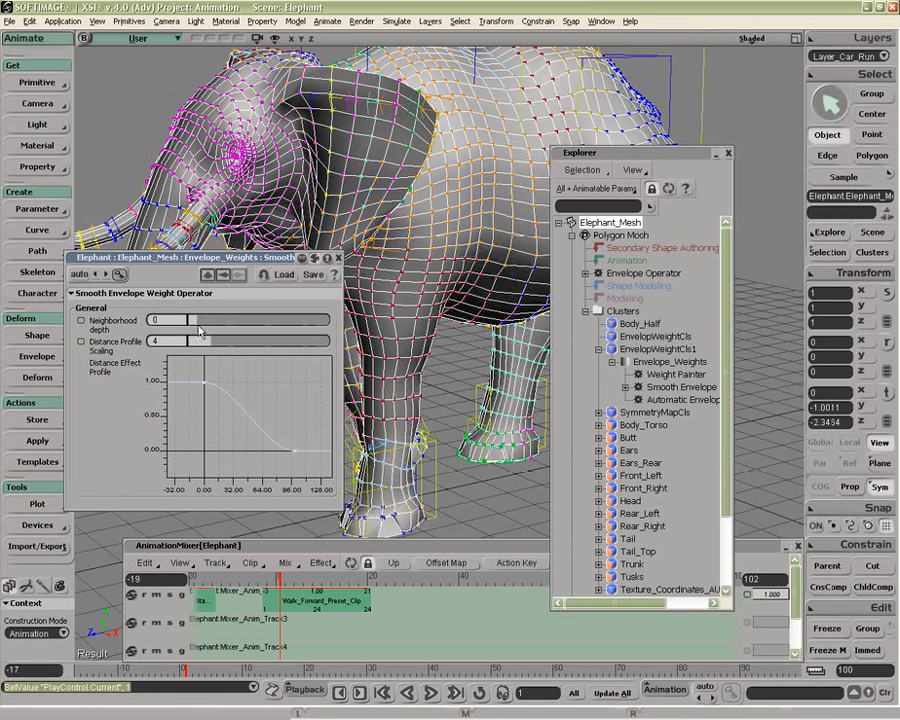
left_click_drag(223, 347, 250, 347)
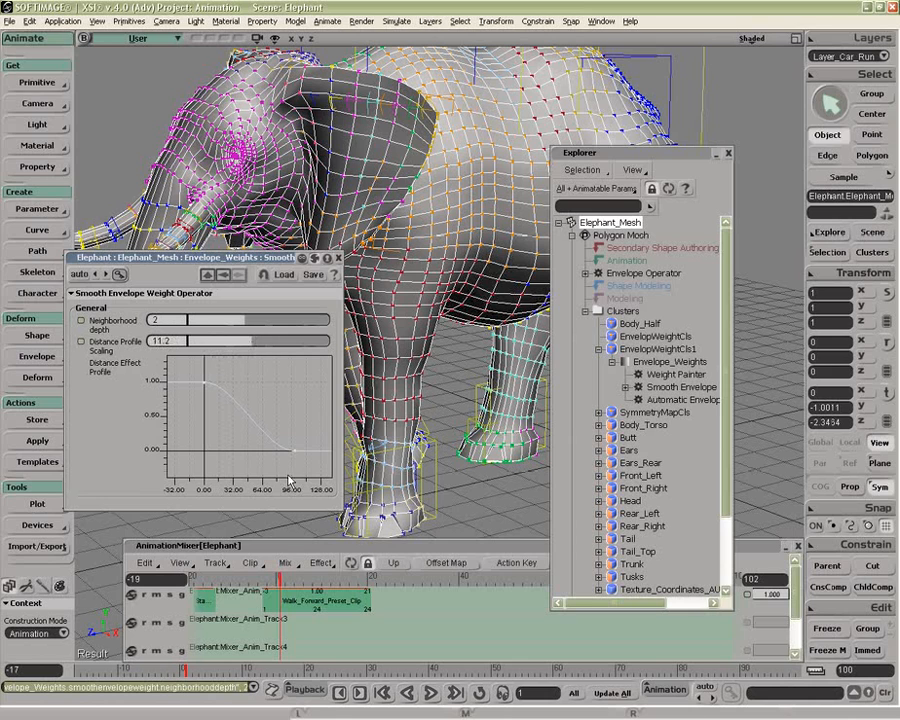
left_click_drag(310, 578, 299, 578)
left_click_drag(225, 320, 240, 346)
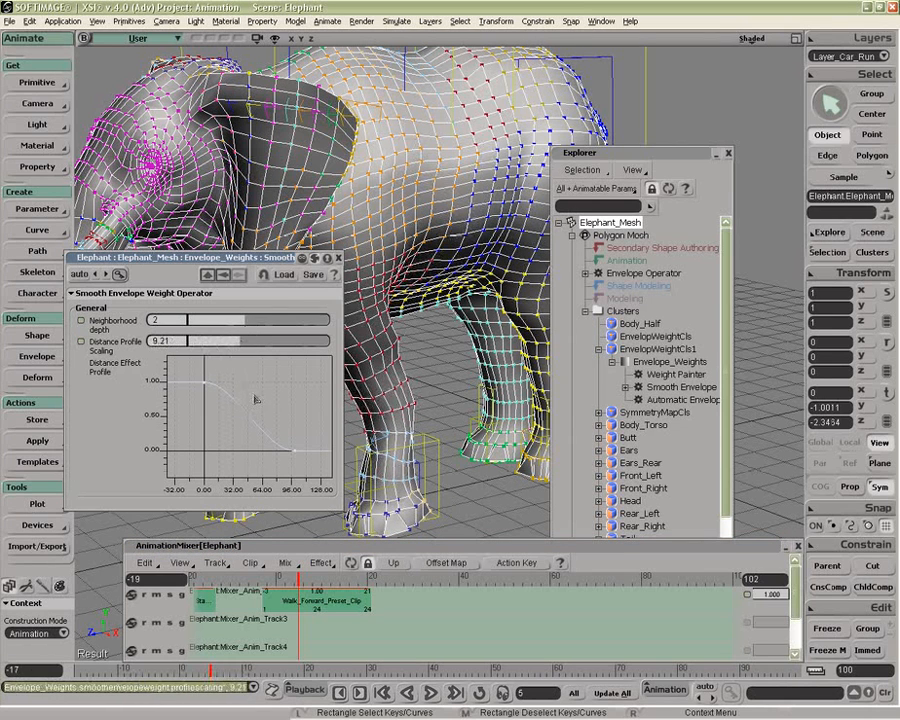
left_click(338, 257)
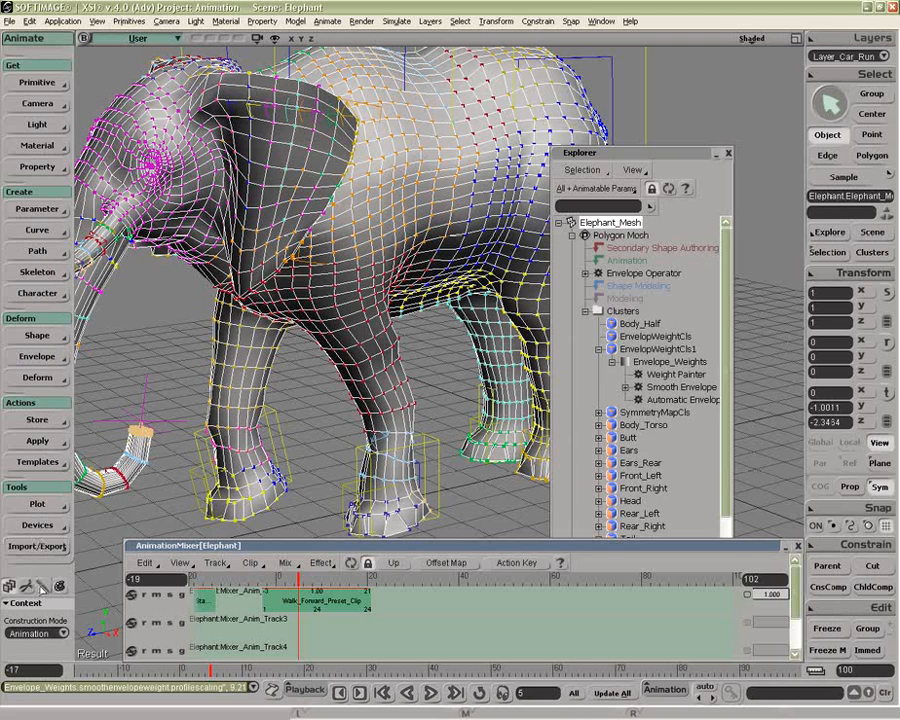
- Freeze the elephant mesh's envelope weights to collapse the weight operators
left_click(43, 585)
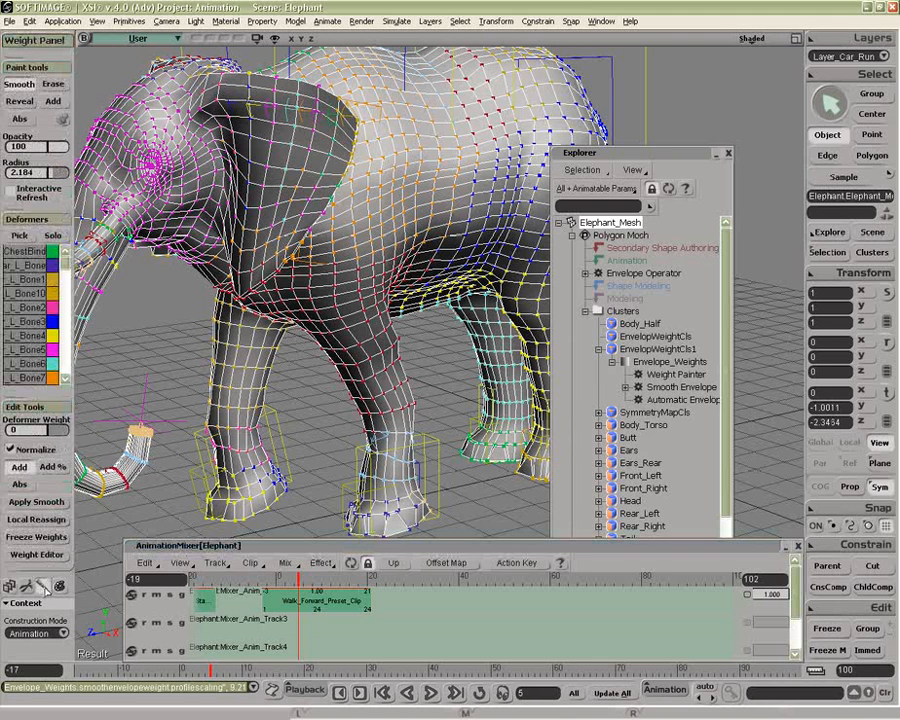
left_click(38, 537)
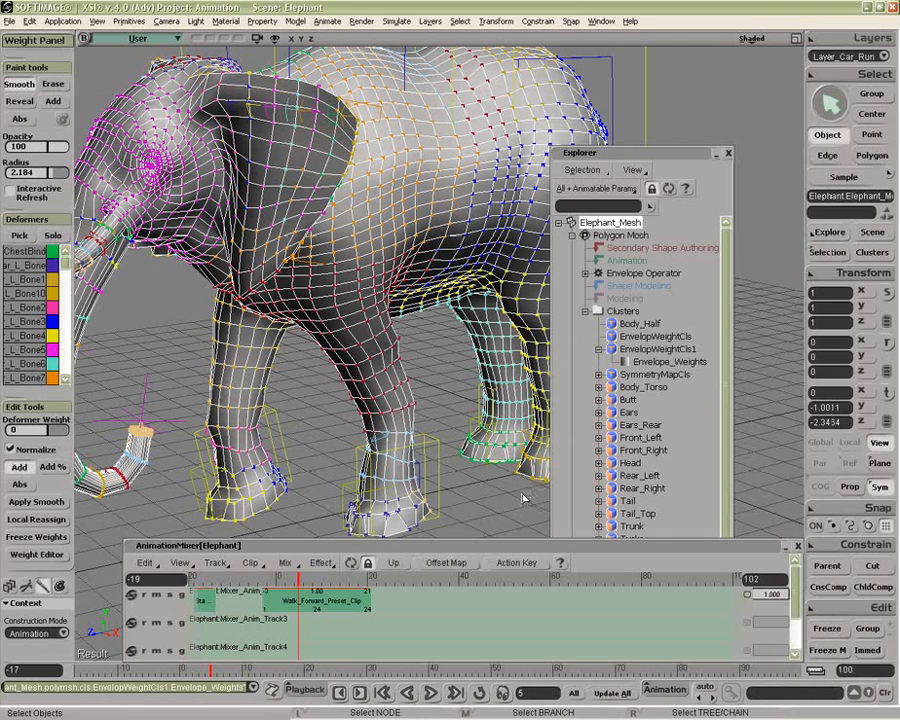
- Go to frame -16, view the elephant from the front, and select the member points of the Body_Half cluster
left_click(203, 580)
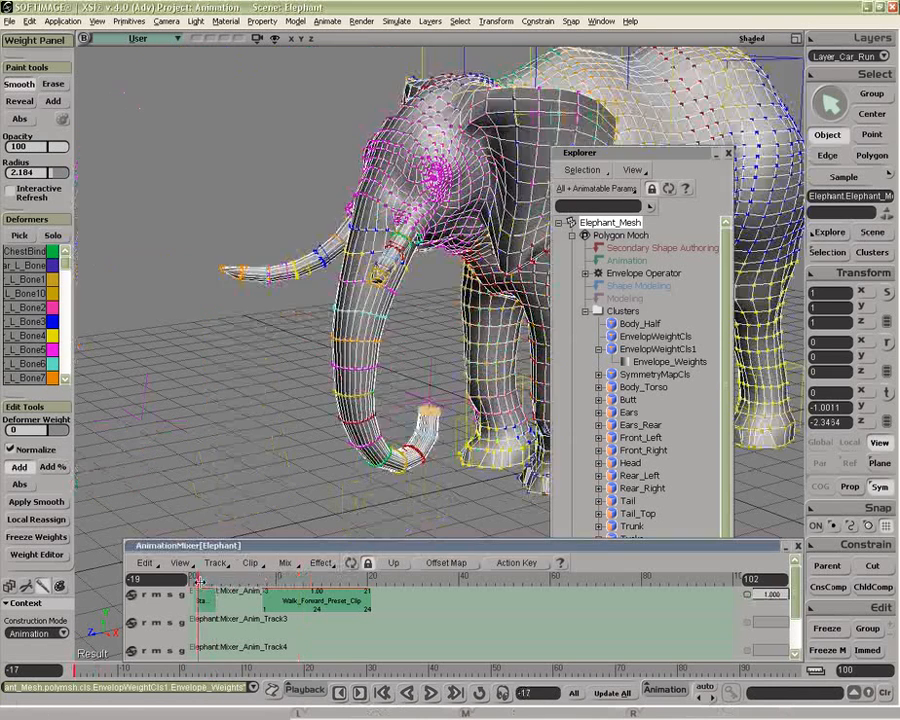
left_click(599, 349)
key("o")
middle_click_drag(489, 354, 550, 338)
left_click(630, 324)
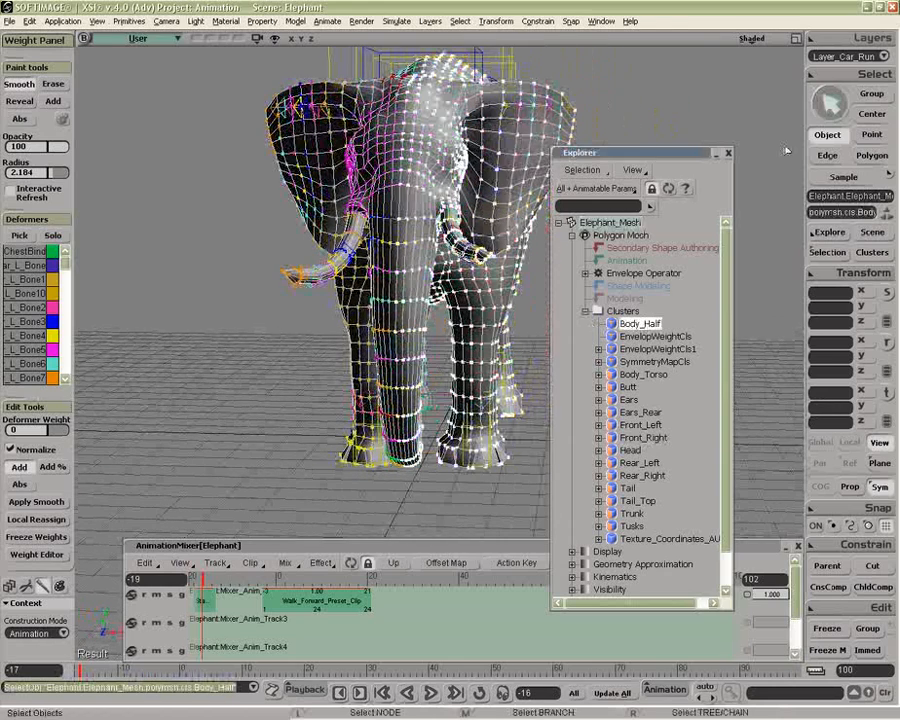
right_click(595, 66)
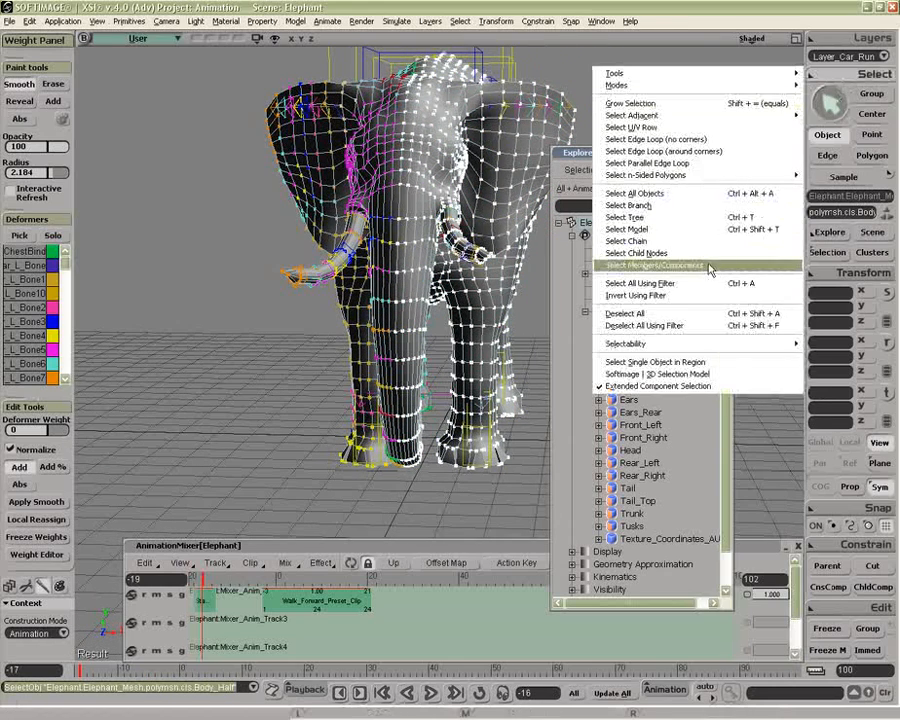
left_click(708, 266)
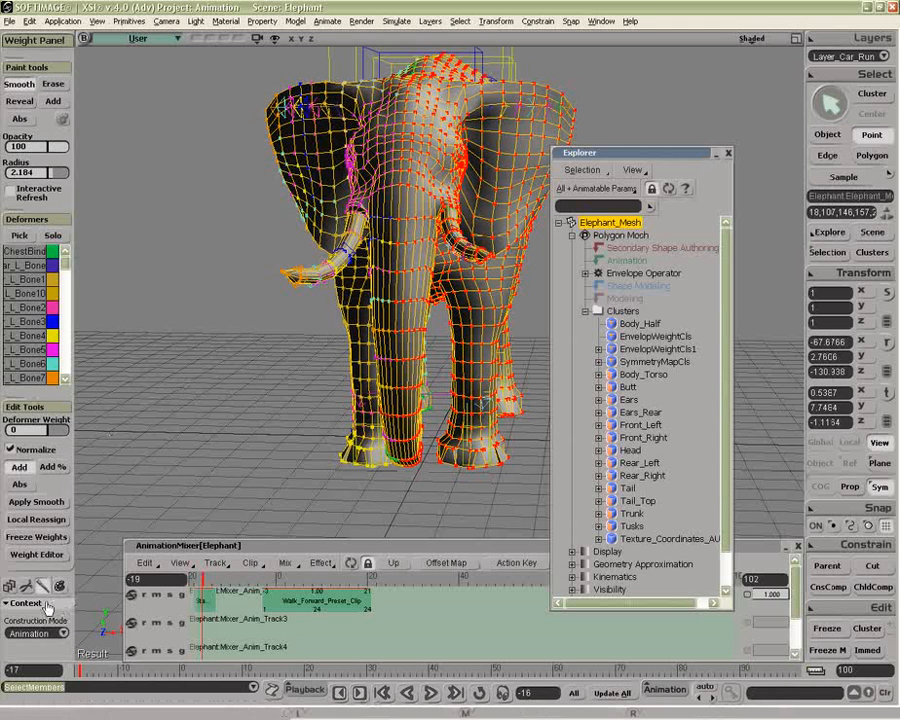
- Mirror the envelope weights of the selected Body_Half points onto the other side of the elephant
key("2")
left_click(37, 357)
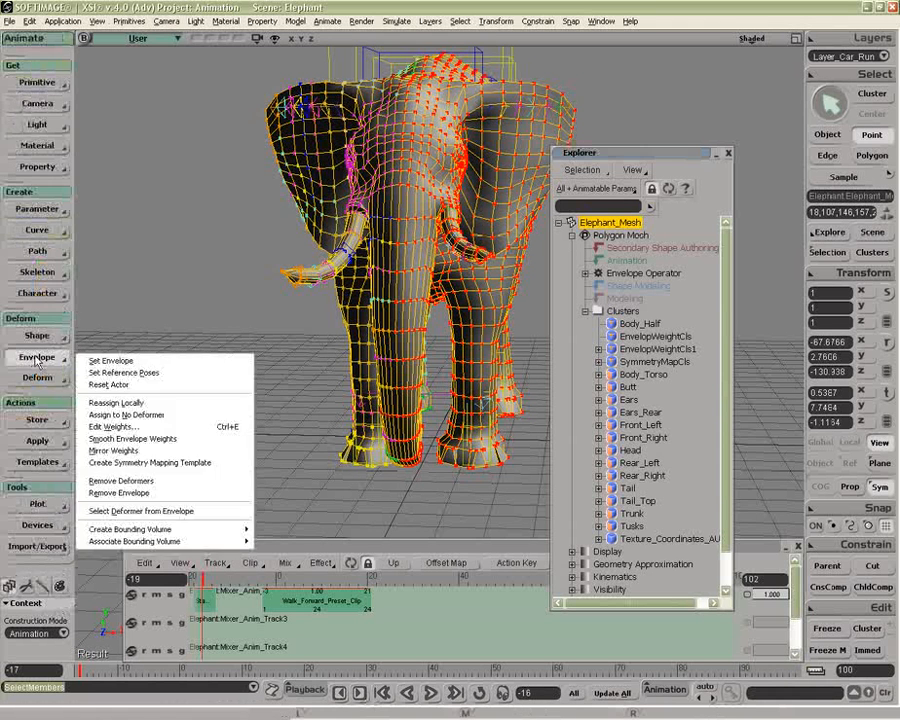
left_click(158, 455)
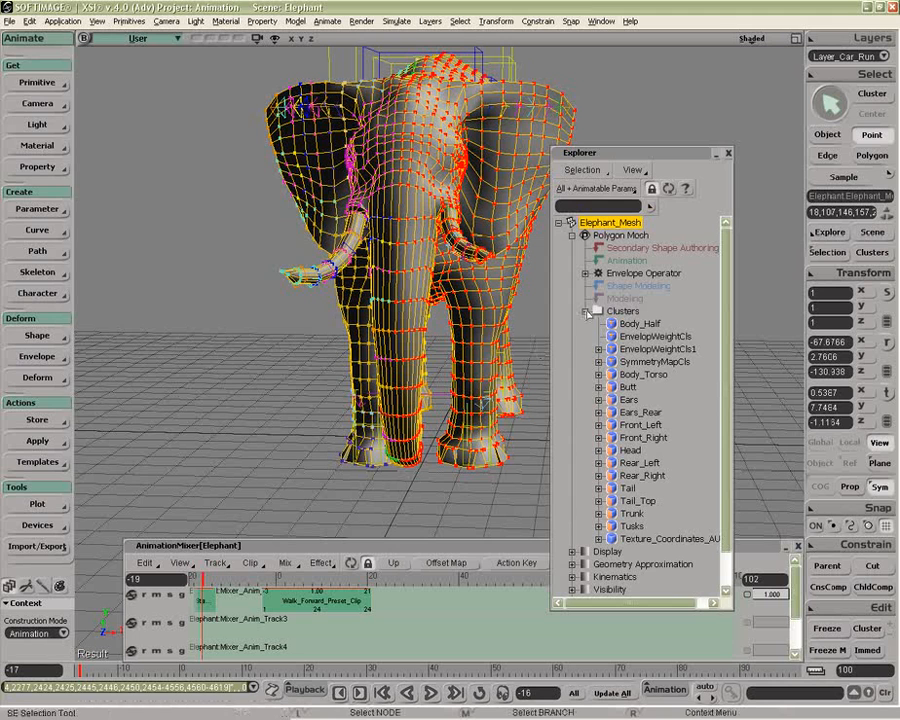
- Inspect the SymmetryMap property under the SymmetryMapCls cluster of Elephant_Mesh, including its map colour, and close its property page
left_click(598, 362)
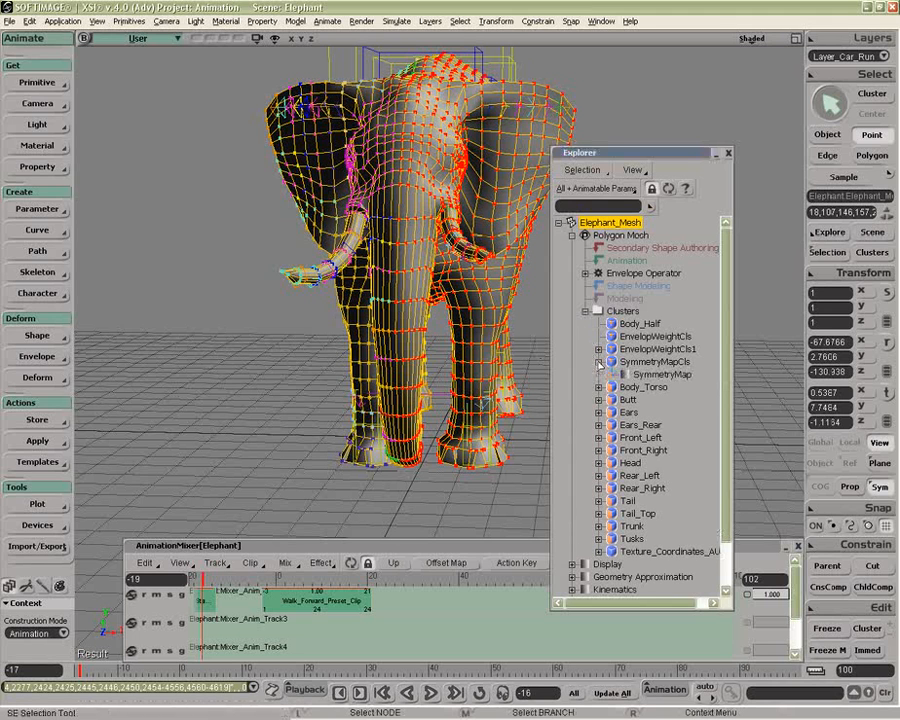
left_click(624, 375)
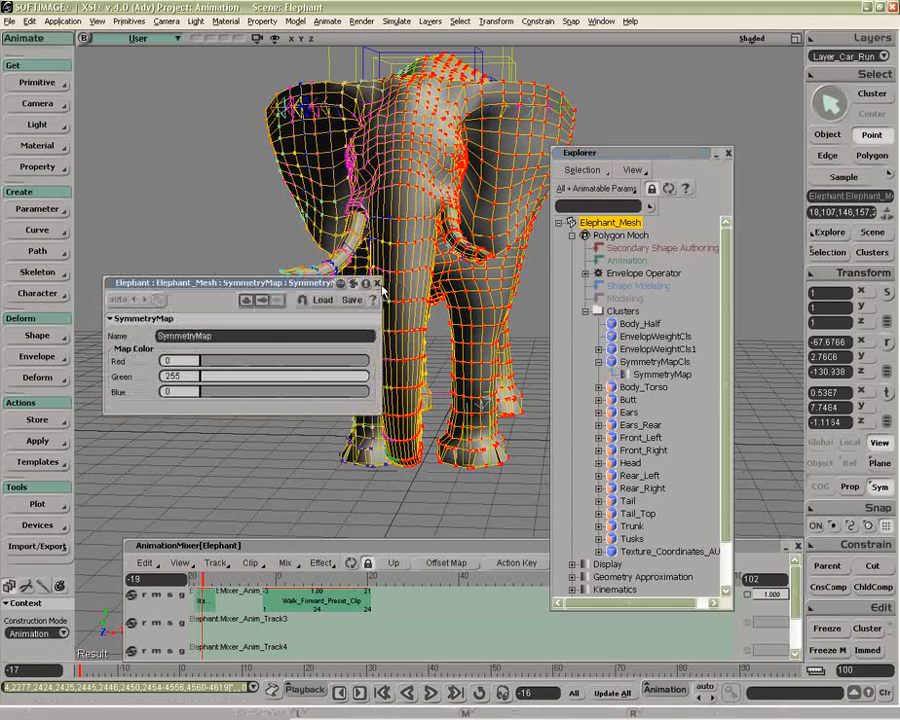
left_click(376, 284)
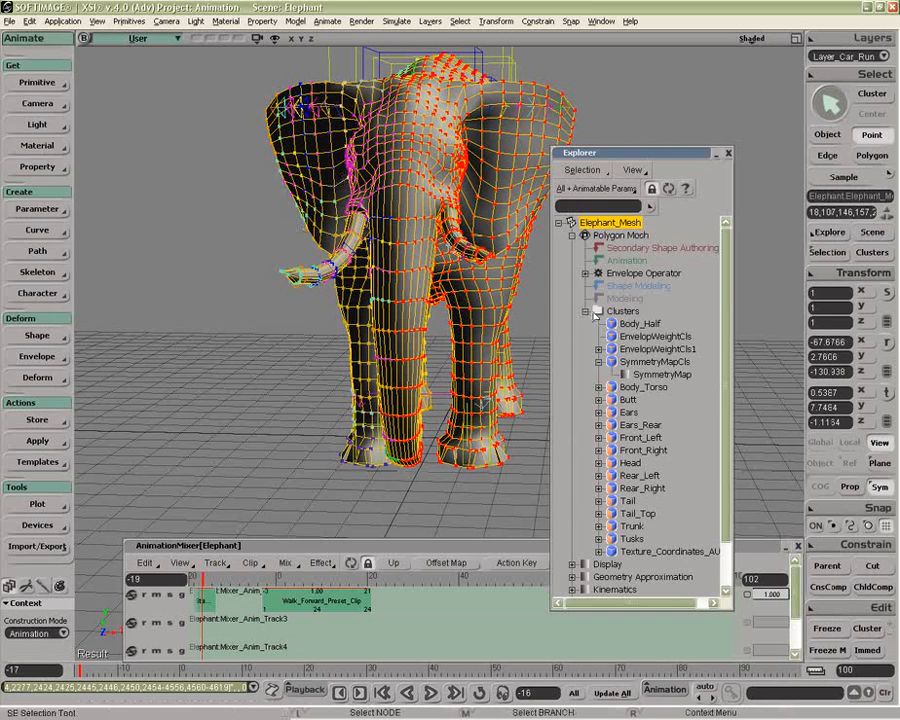
left_click(586, 311)
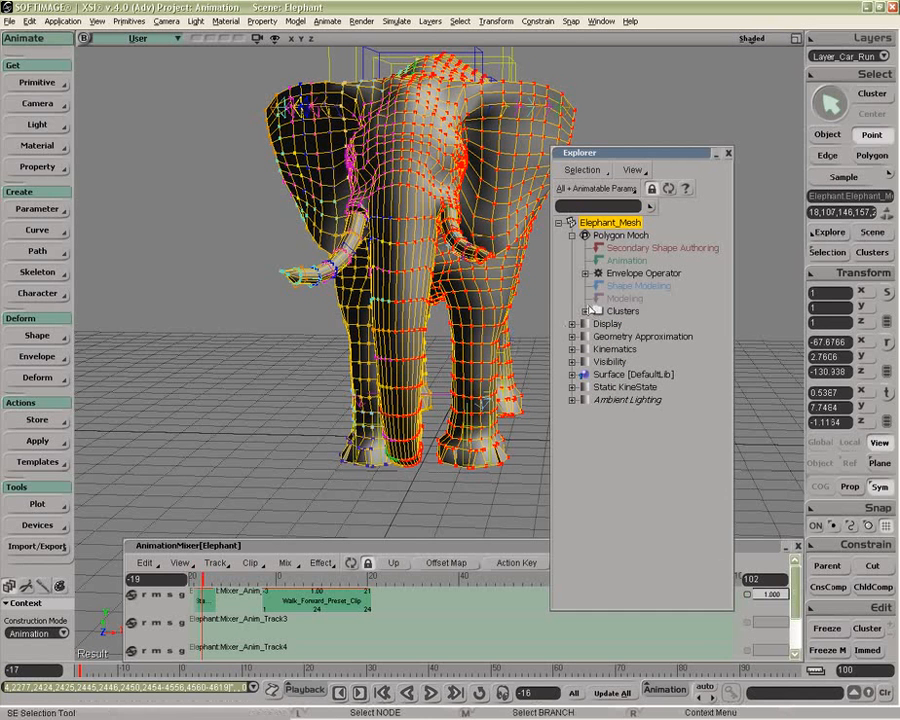
- Delete the SymmetryMapCls cluster from Elephant_Mesh's clusters
left_click(586, 311)
left_click(645, 362)
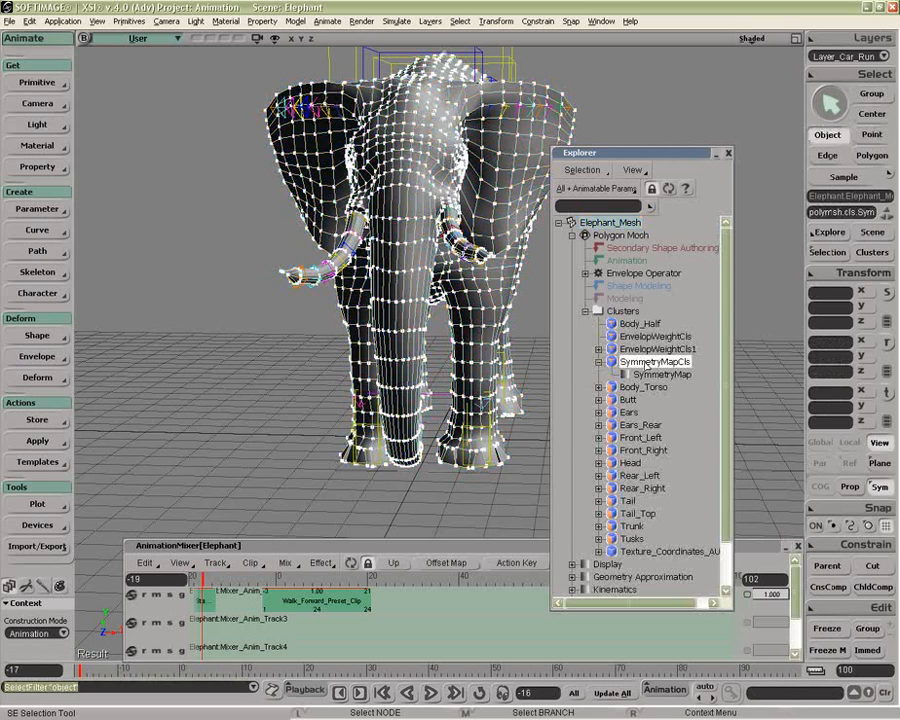
key("Delete")
- Select the elephant mesh, reactivate its body-half point selection, and apply Mirror Weights without the symmetry map
left_click(486, 302)
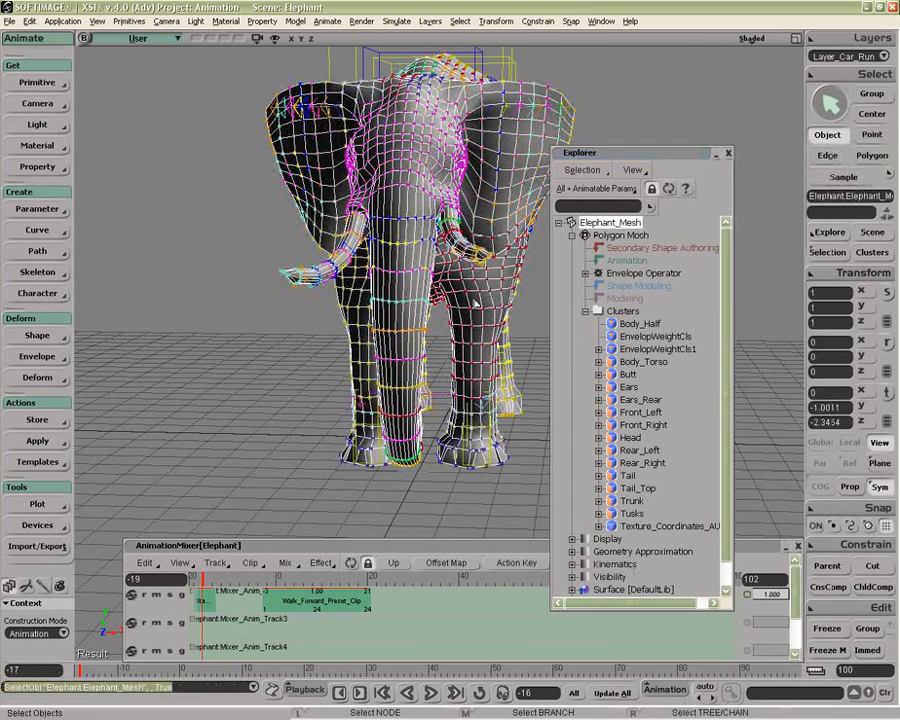
key("t")
left_click(37, 356)
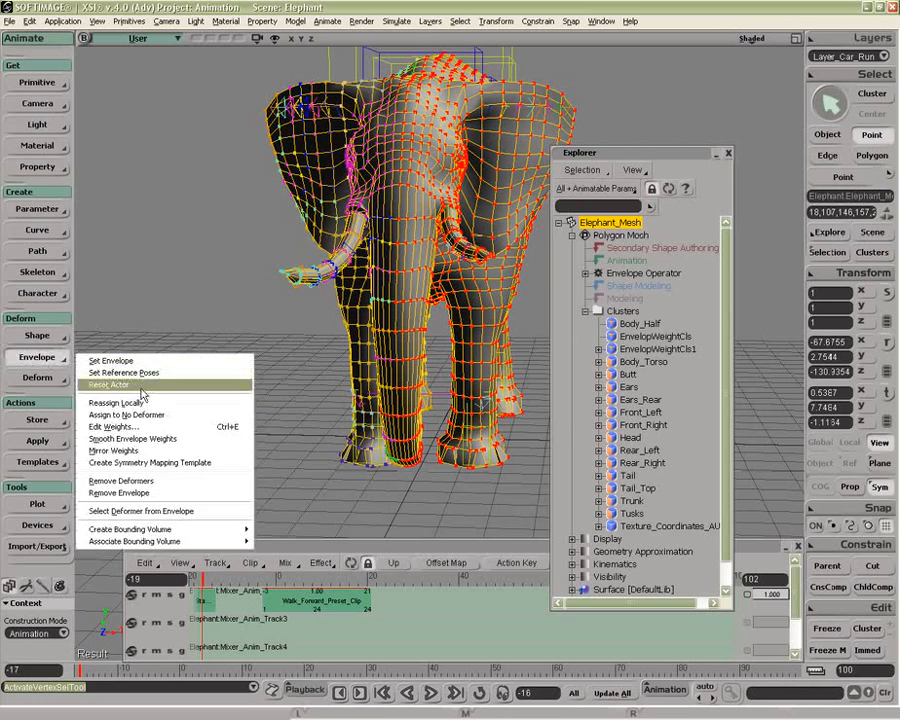
left_click(141, 453)
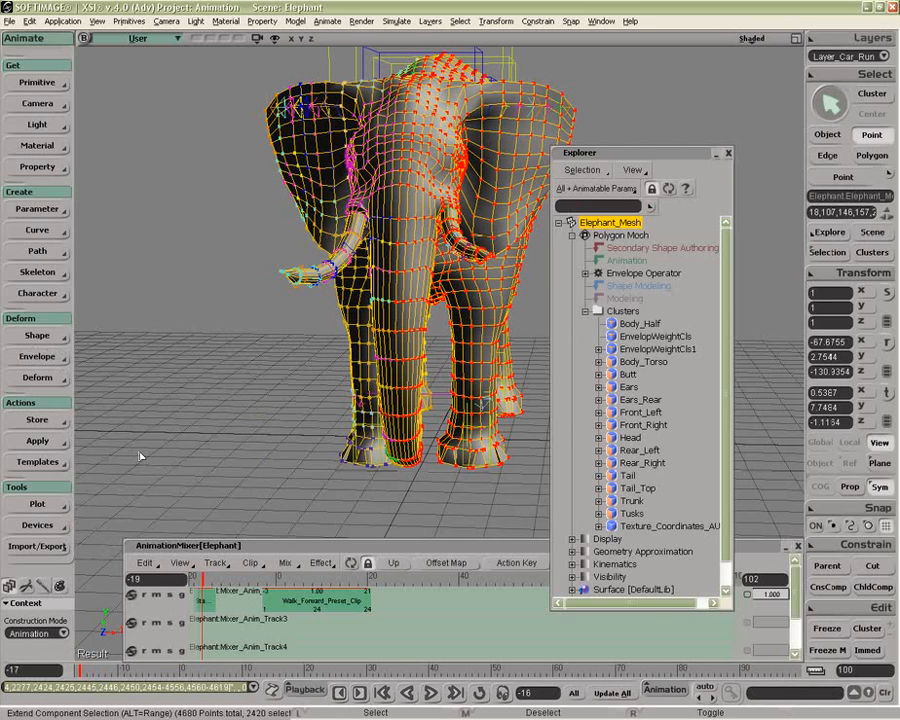
- View the elephant from a three-quarter angle and clear the point selection on its mesh
key("o")
left_click_drag(366, 466, 347, 462)
key("z")
middle_click_drag(354, 462, 297, 325)
left_click_drag(116, 60, 231, 197)
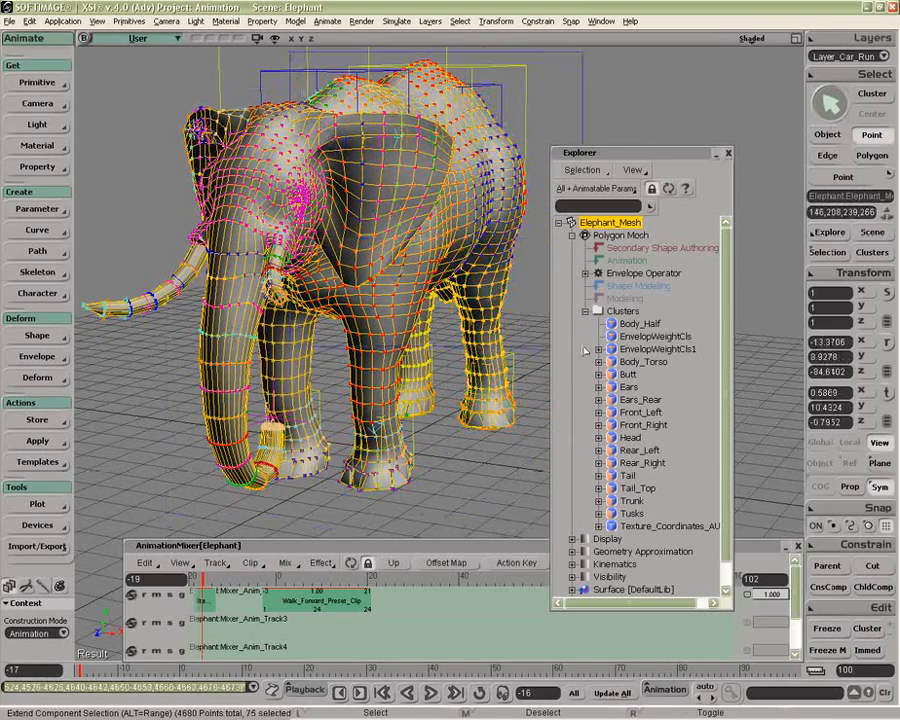
left_click(507, 410)
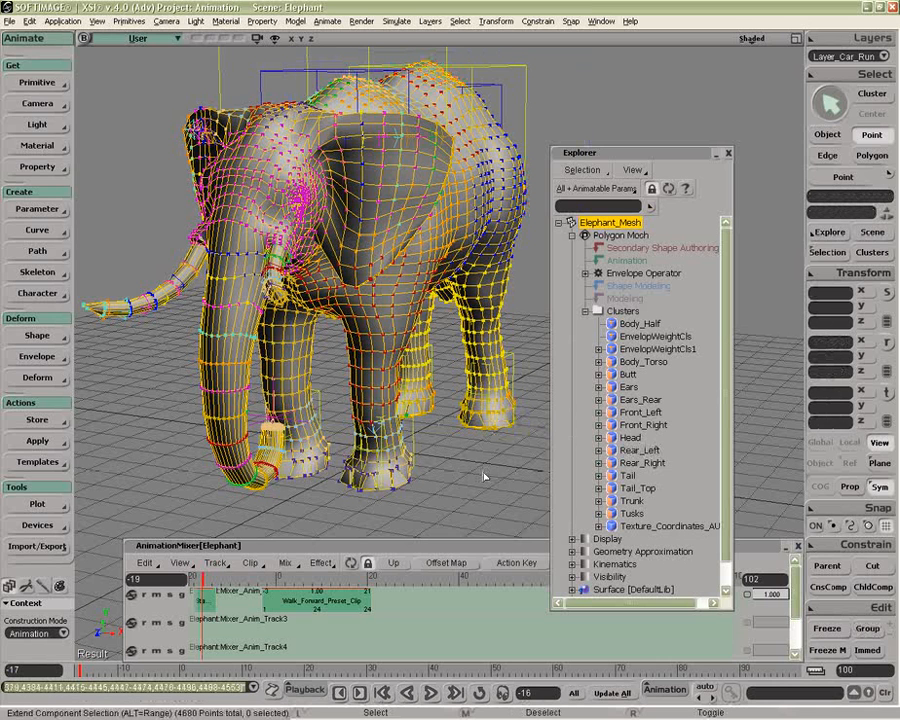
- Open the Weight Editor from the weight paint tools and arrange its window over the upper part of the viewport
left_click(43, 586)
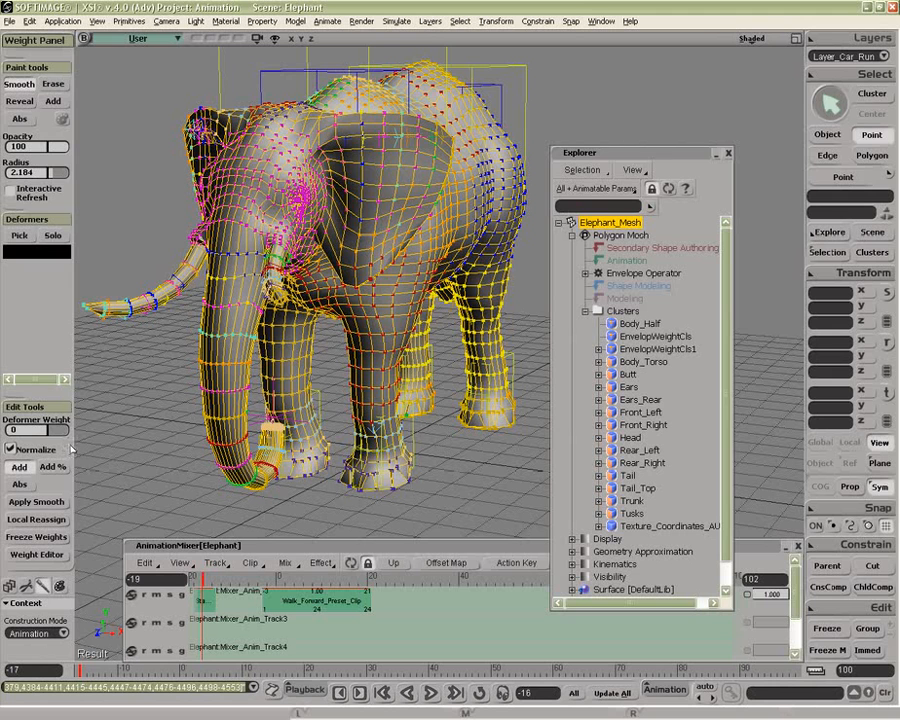
left_click(37, 554)
left_click_drag(140, 38, 152, 65)
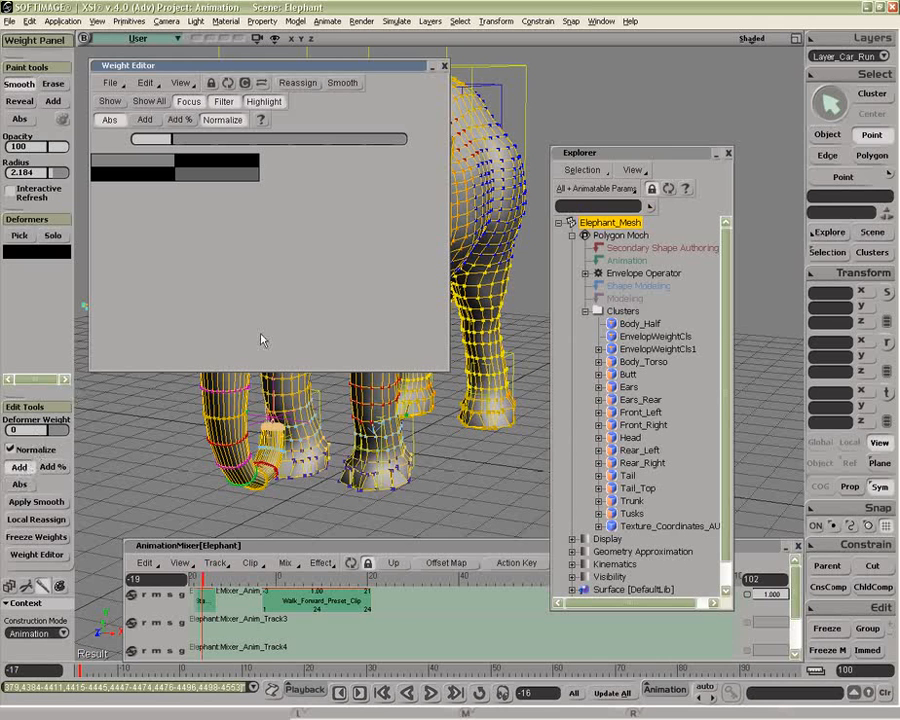
left_click_drag(445, 370, 343, 300)
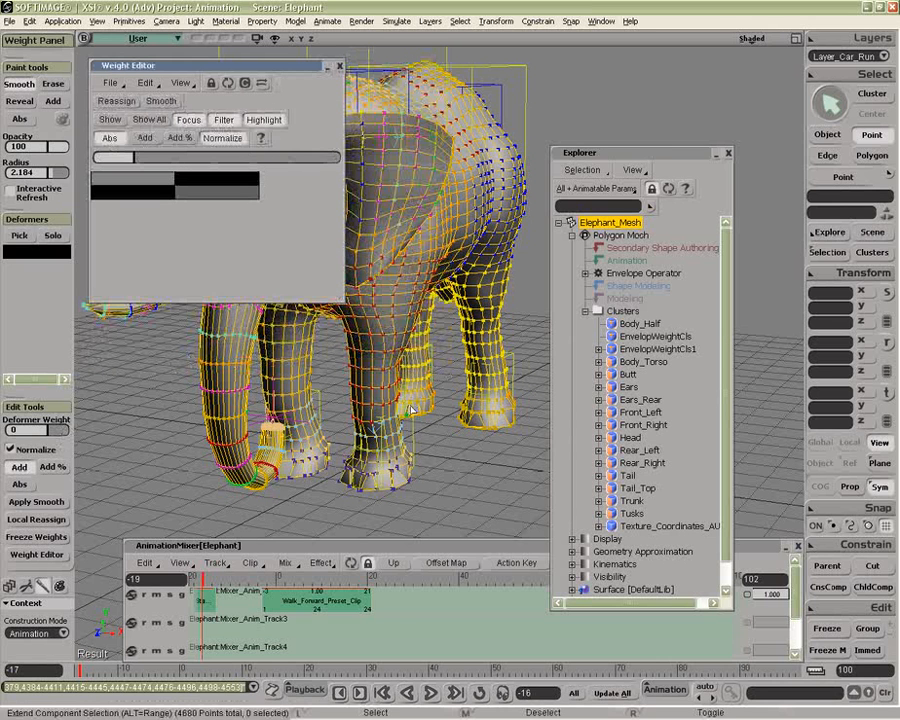
- Close the Explorer and select the elephant mesh as an object, showing its per-bone weights in an enlarged Weight Editor
left_click(729, 154)
left_click_drag(542, 267, 597, 273)
key("space")
left_click(597, 273)
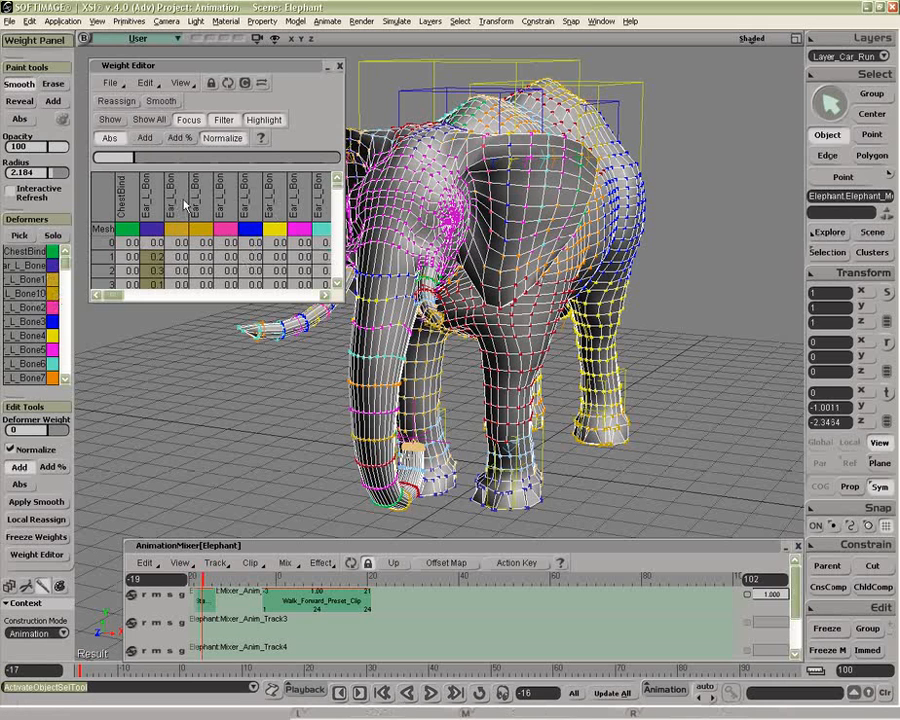
left_click_drag(341, 300, 672, 518)
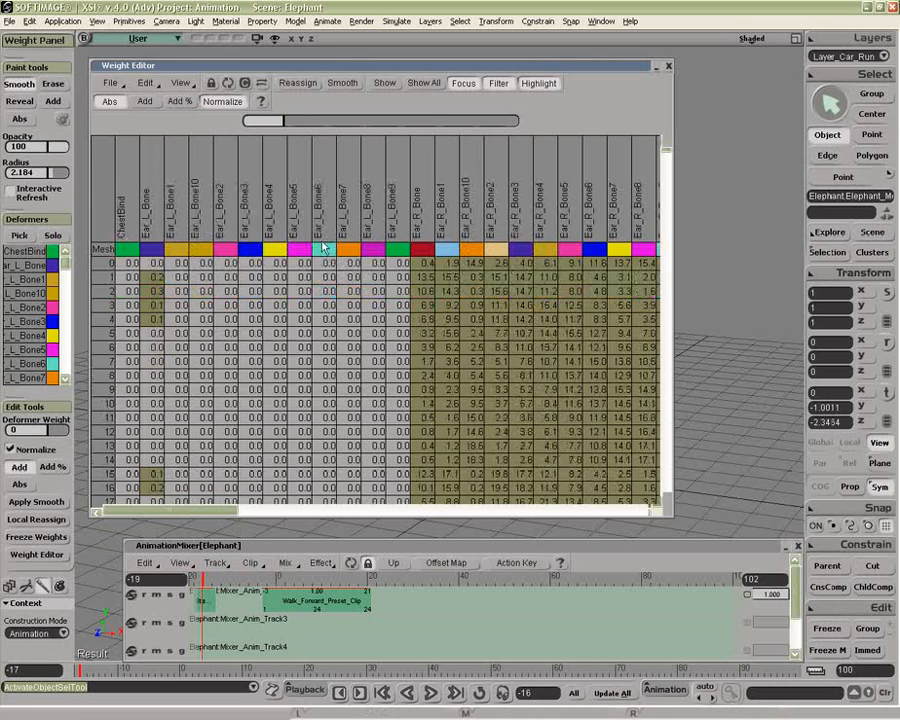
left_click_drag(541, 68, 563, 85)
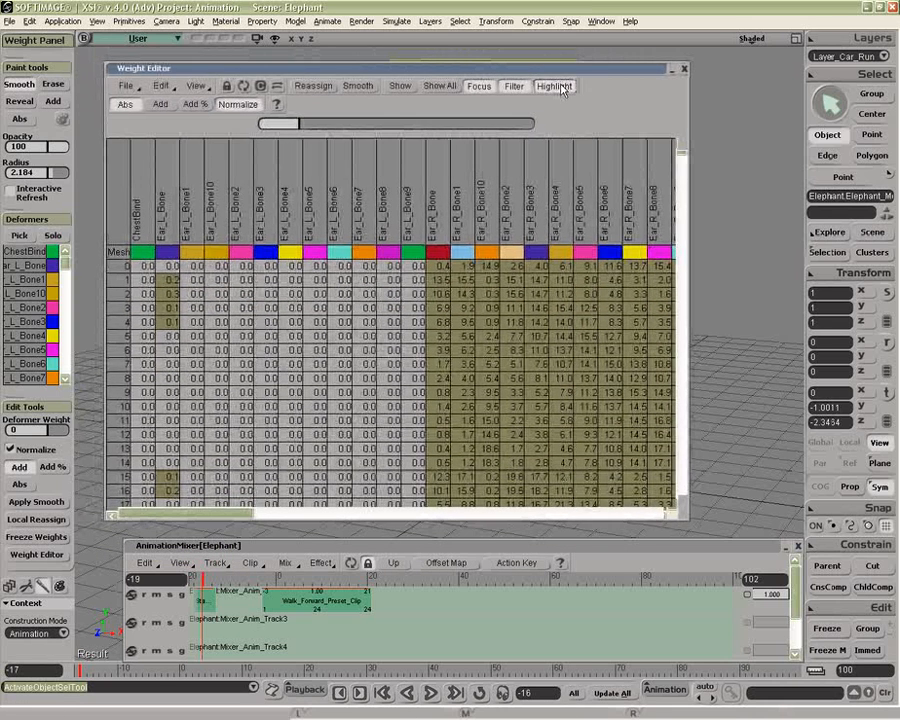